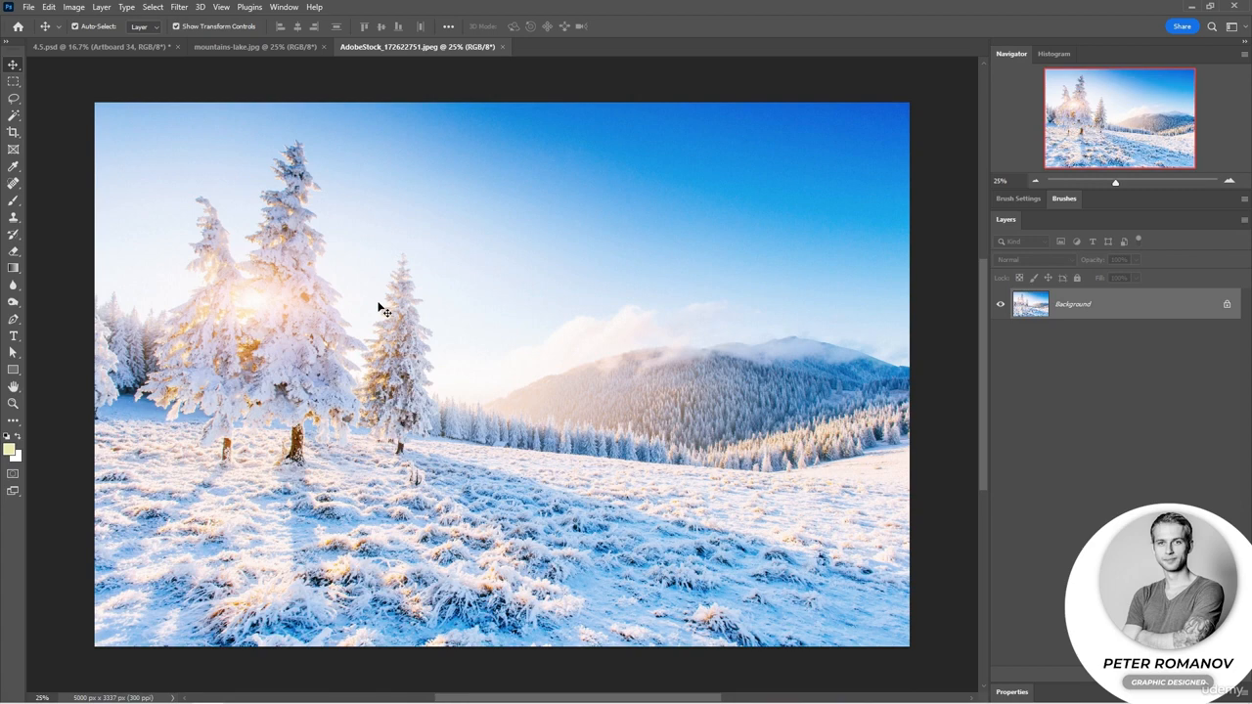
# Copy the whole mountains-lake.jpg image and paste it into the AdobeStock_172622751.jpeg winter landscape document.
pyautogui.click(262, 54)
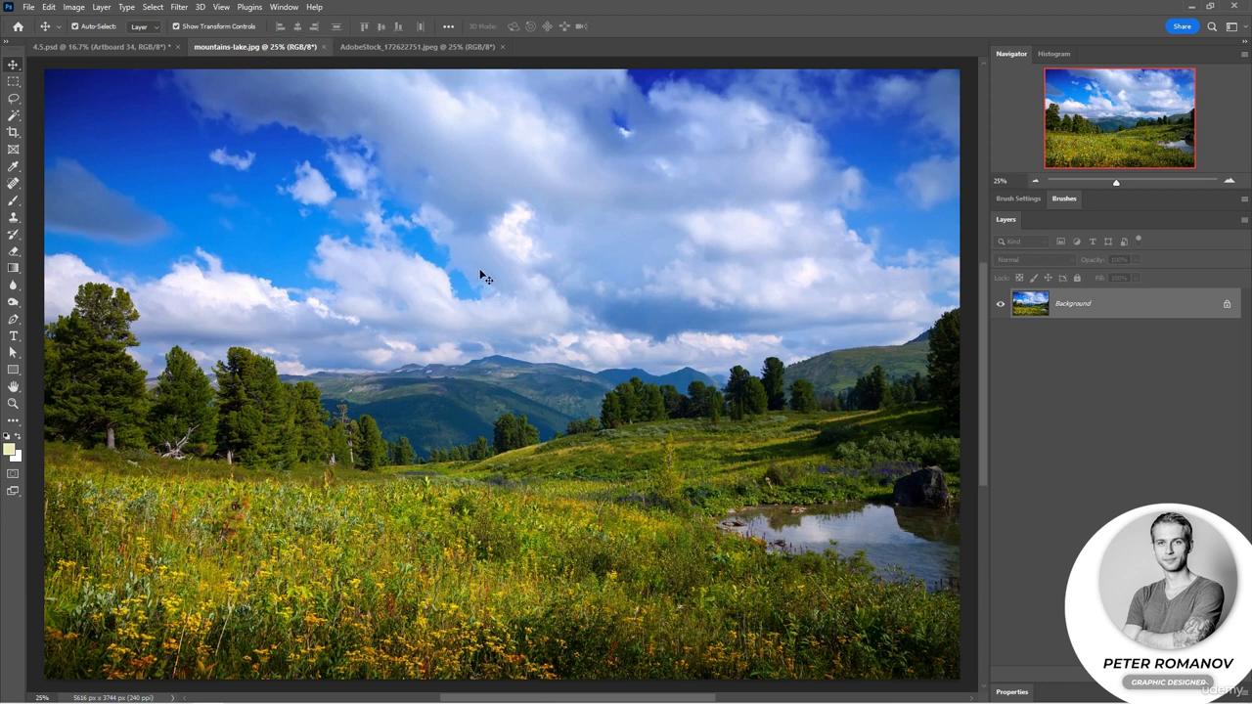
pyautogui.hotkey('ctrl', 'a')
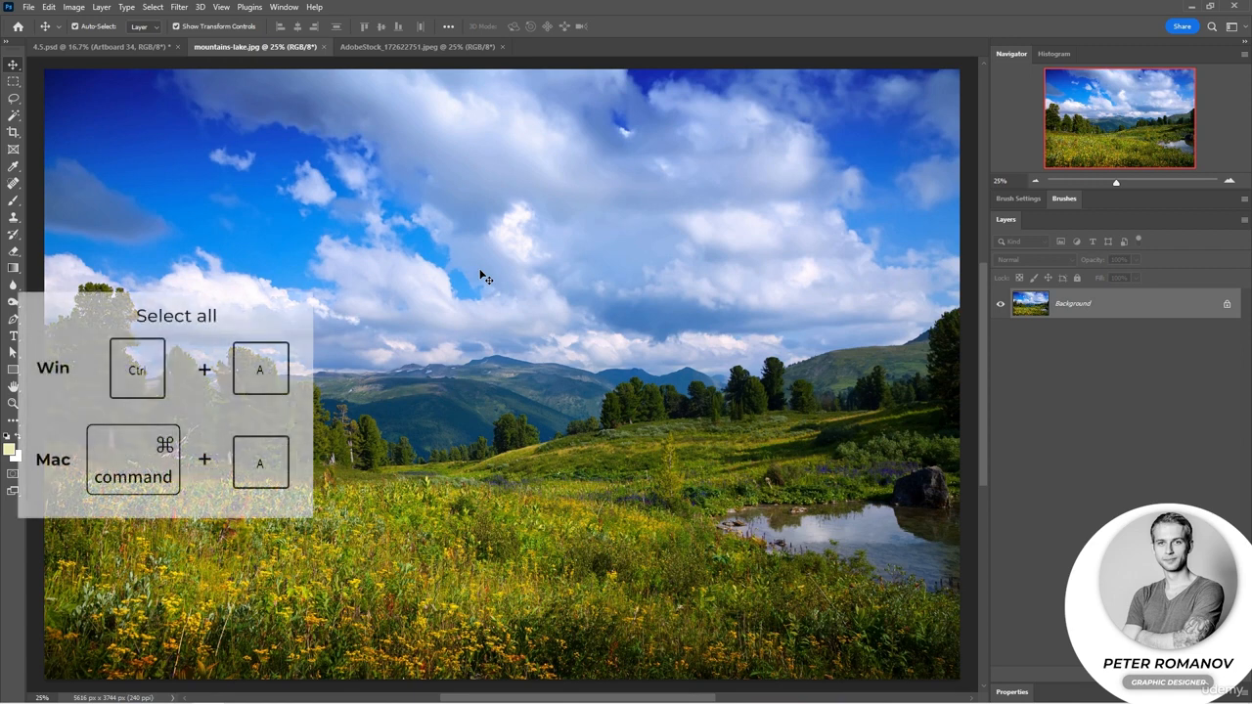
pyautogui.hotkey('ctrl', 'a')
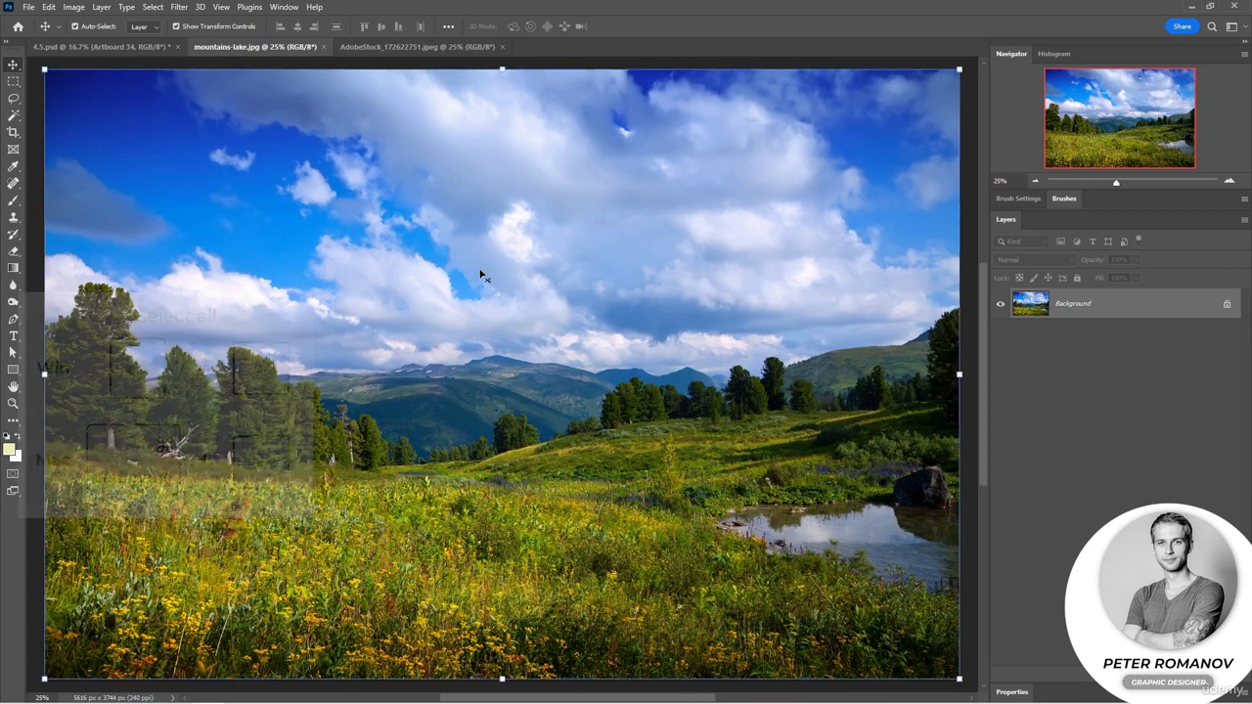
pyautogui.hotkey('ctrl', 'c')
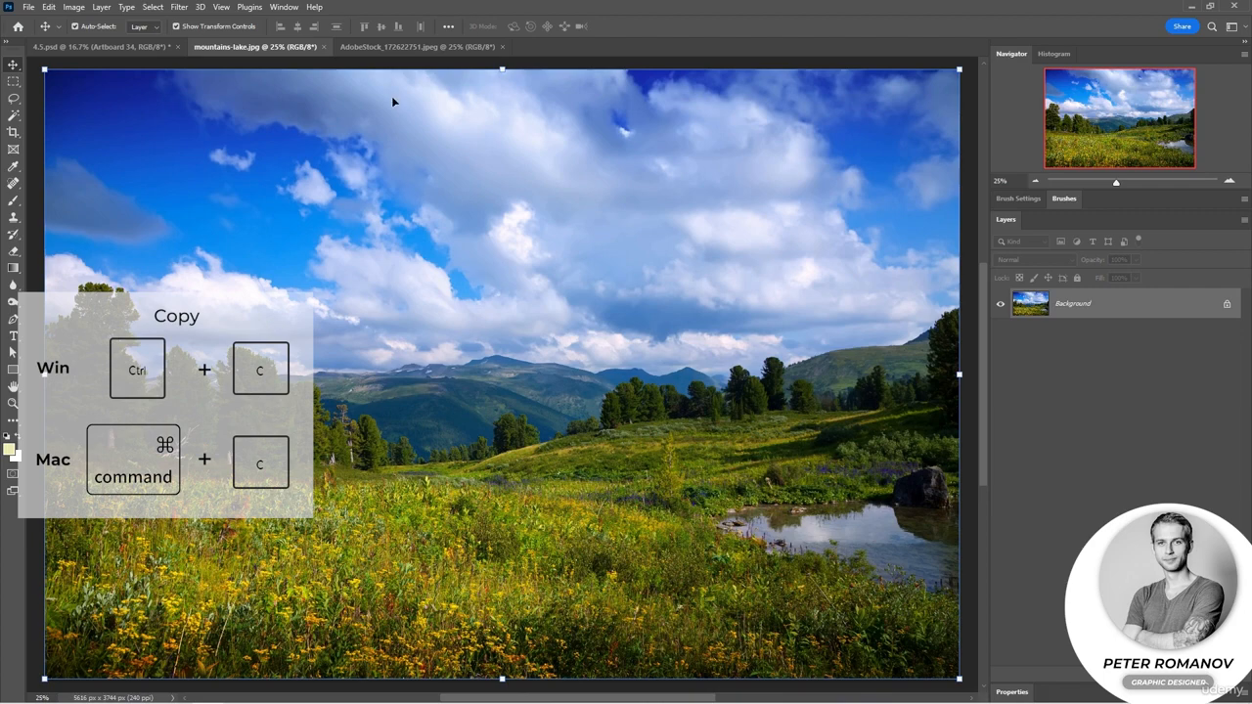
pyautogui.click(397, 47)
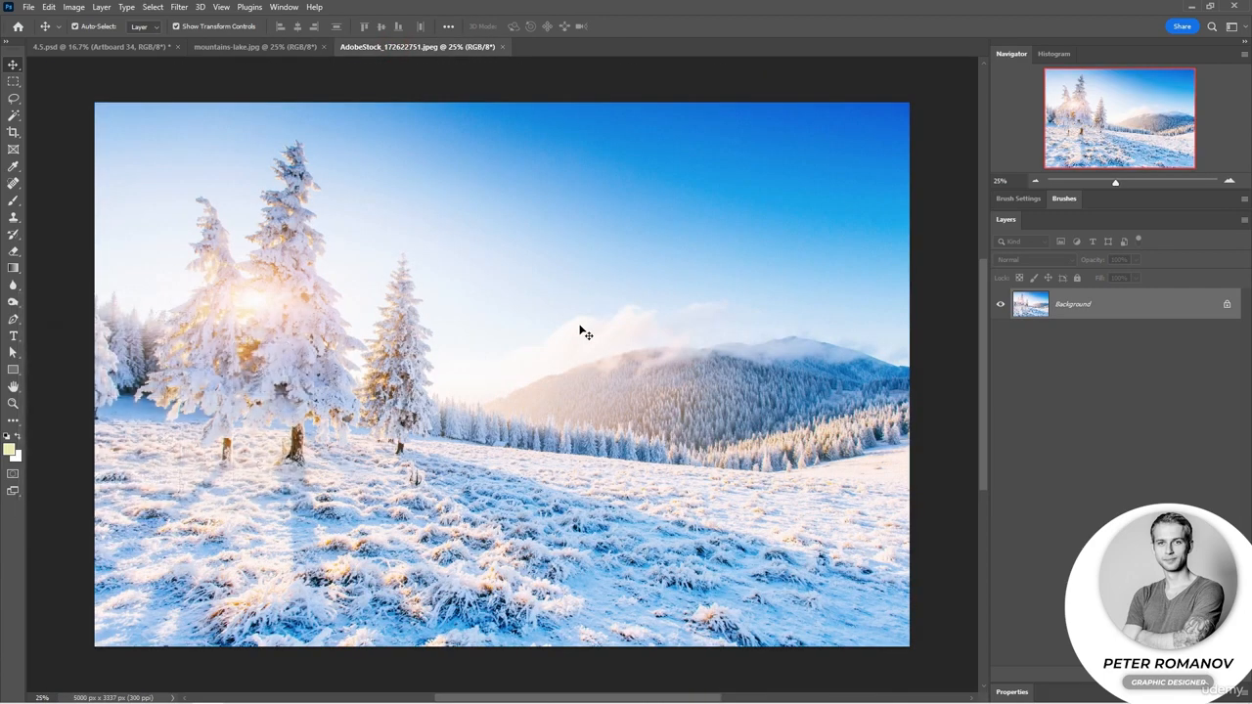
pyautogui.hotkey('ctrl', 'v')
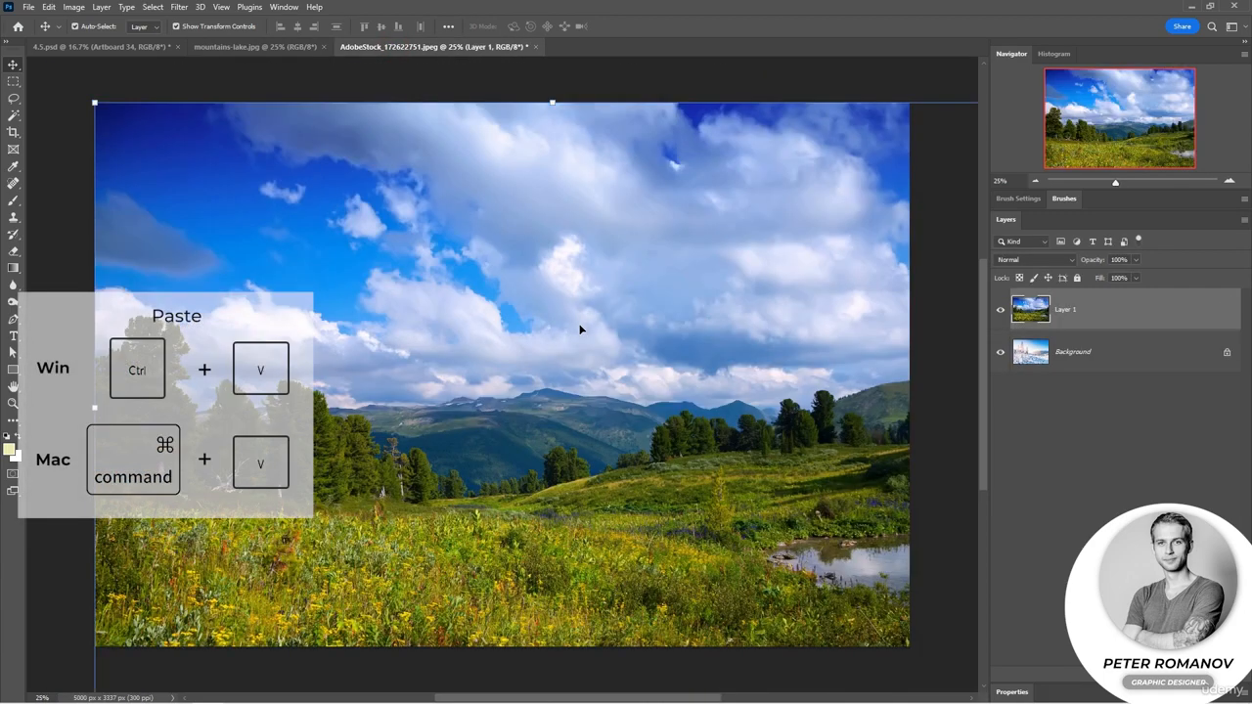
# Scale the pasted summer landscape proportionally to about 90% so it fits the canvas, and apply the transform.
pyautogui.hotkey('ctrl', 't')
pyautogui.hotkey('ctrl', '0')
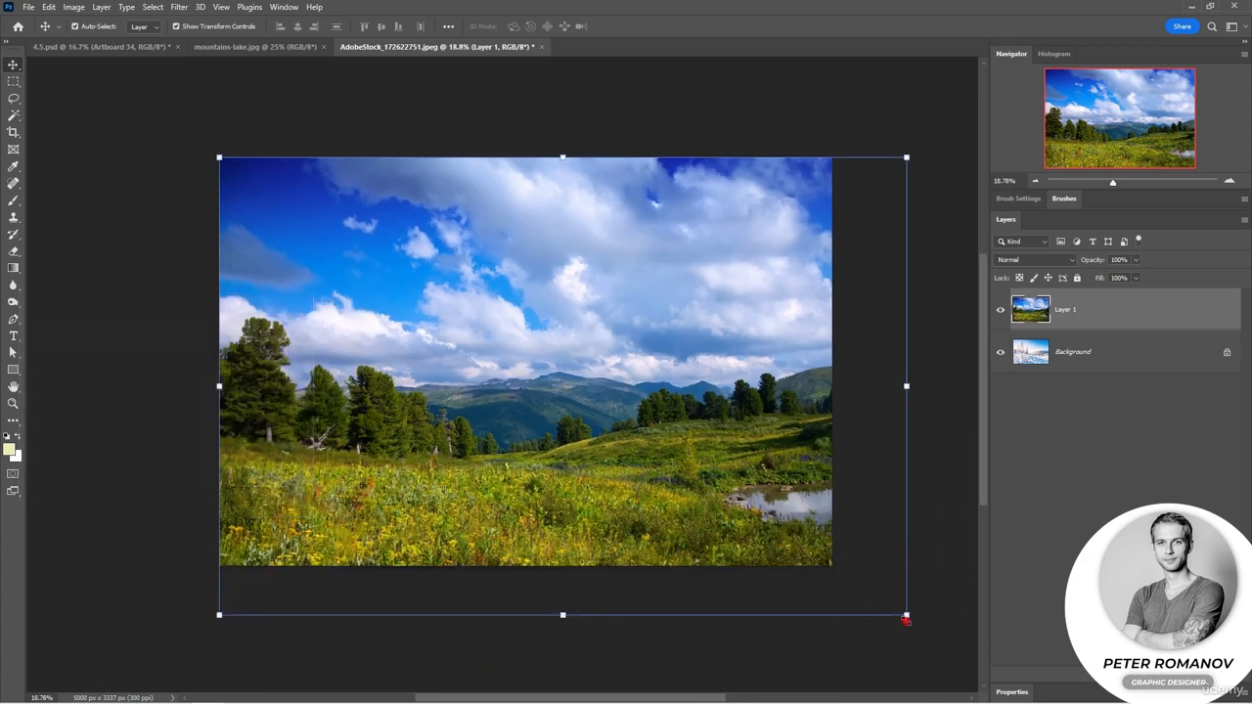
pyautogui.moveTo(906, 614); pyautogui.dragTo(837, 573)
pyautogui.hotkey('ctrl', '0')
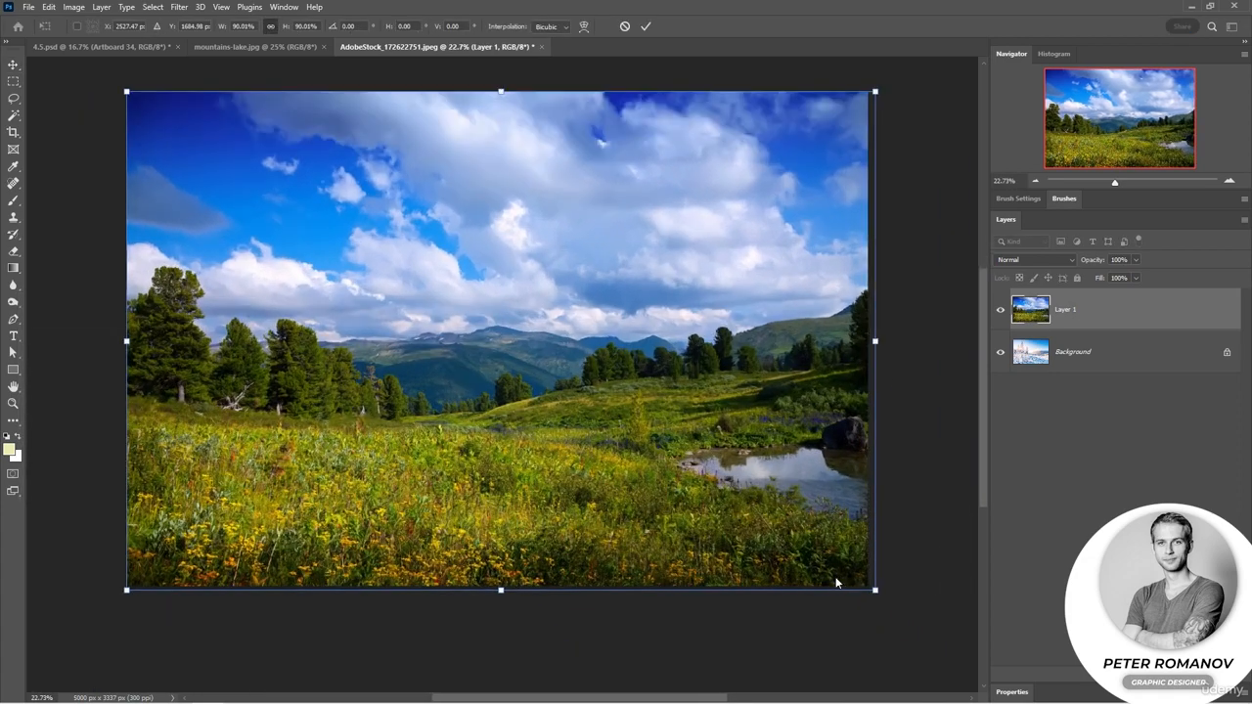
pyautogui.press('Return')
pyautogui.click(915, 487)
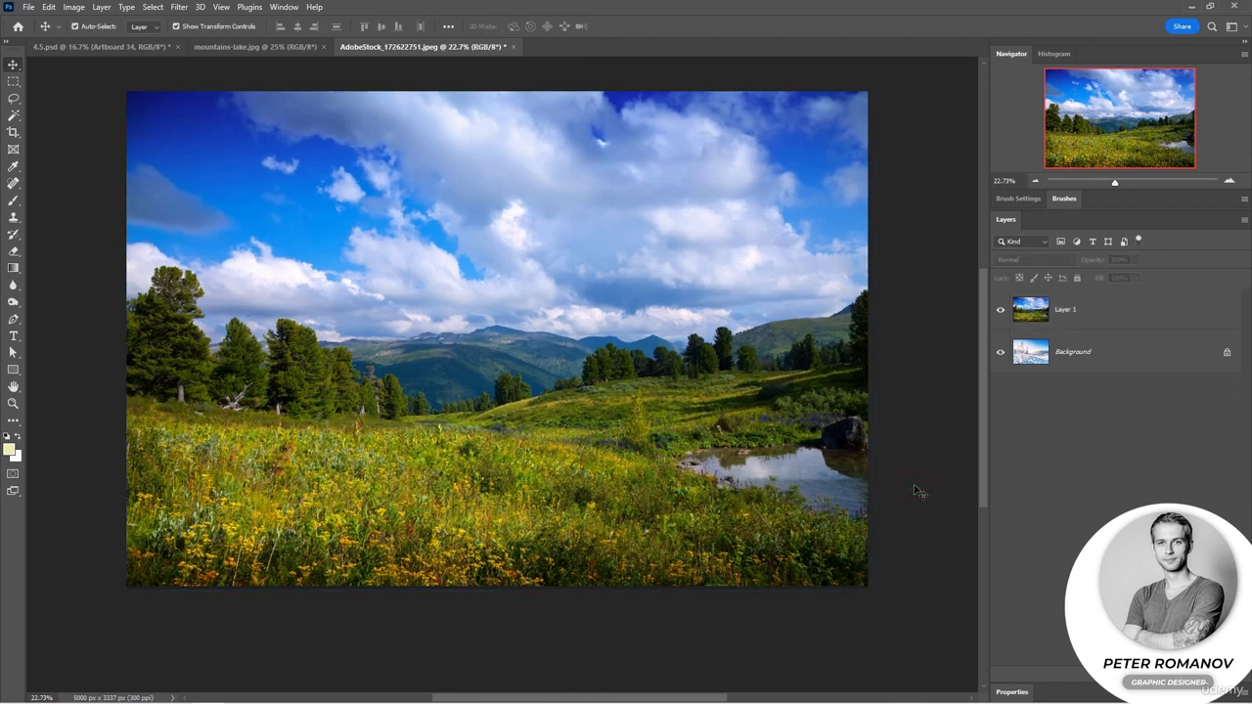
# Add a white layer mask to Layer 1 and make the mask active for editing.
pyautogui.click(1169, 311)
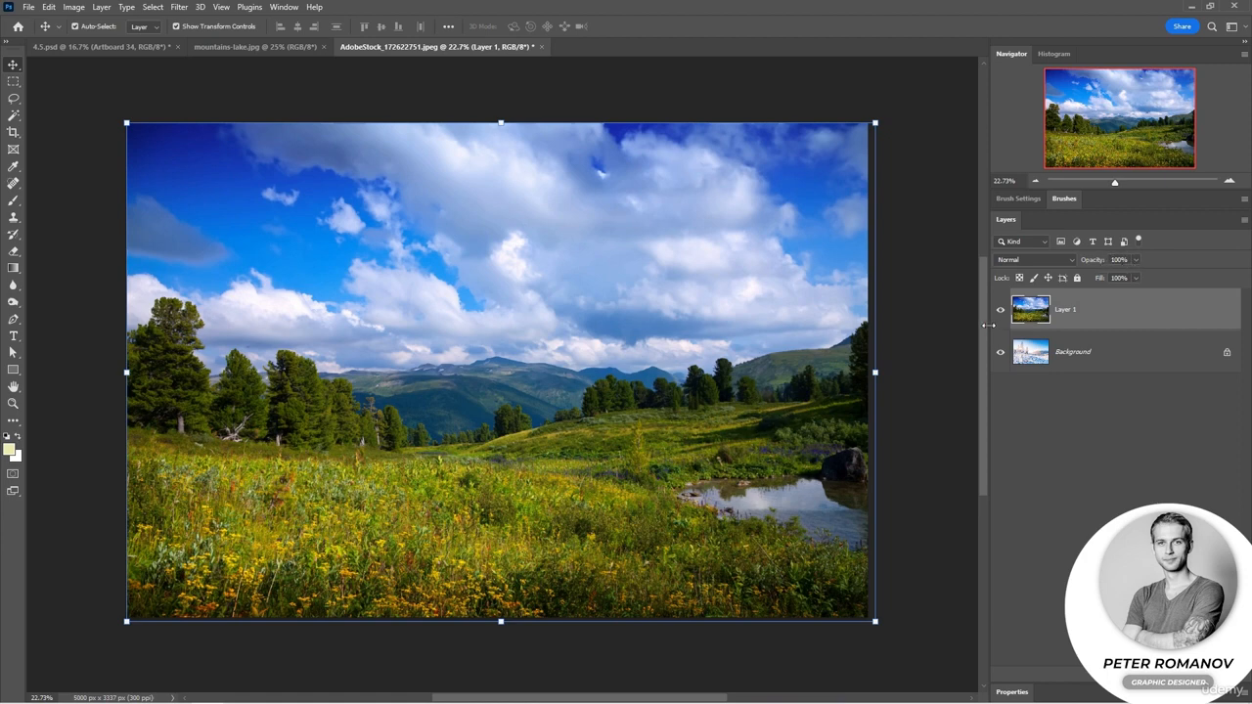
pyautogui.moveTo(986, 331); pyautogui.dragTo(1097, 321)
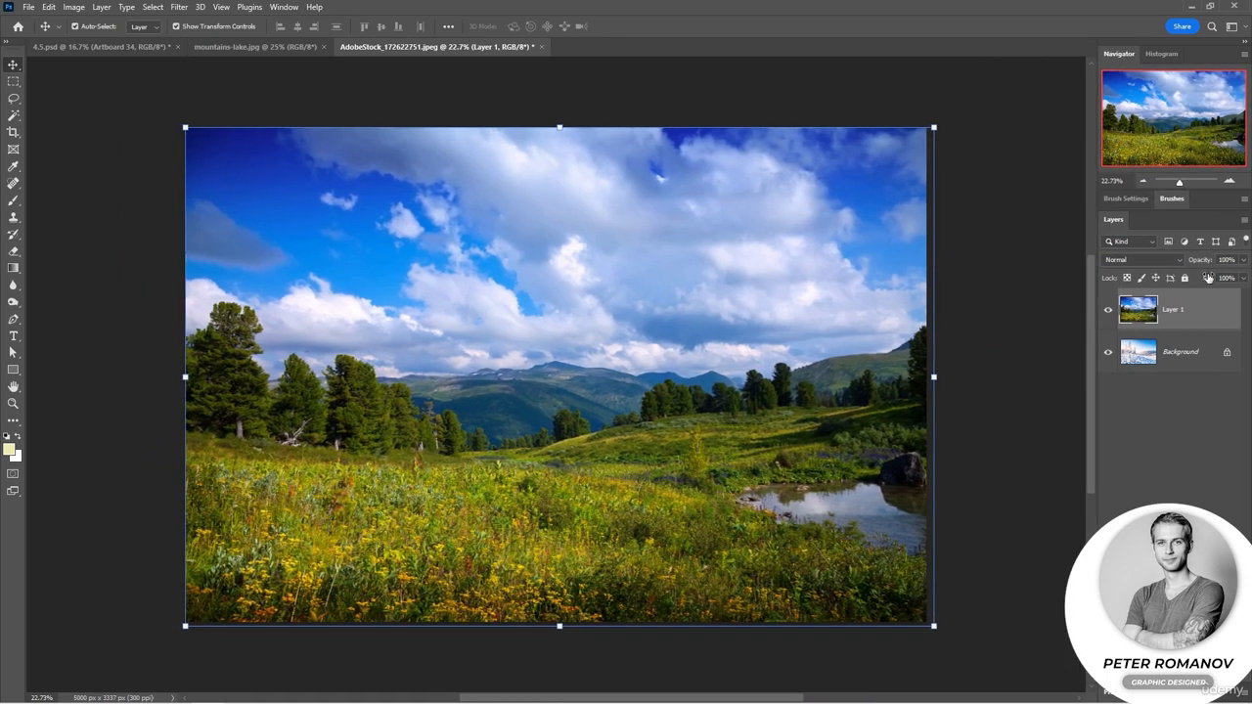
pyautogui.click(1244, 261)
pyautogui.moveTo(1245, 279)
pyautogui.mouseDown()
pyautogui.moveTo(1208, 279)
pyautogui.moveTo(1242, 278)
pyautogui.mouseUp()
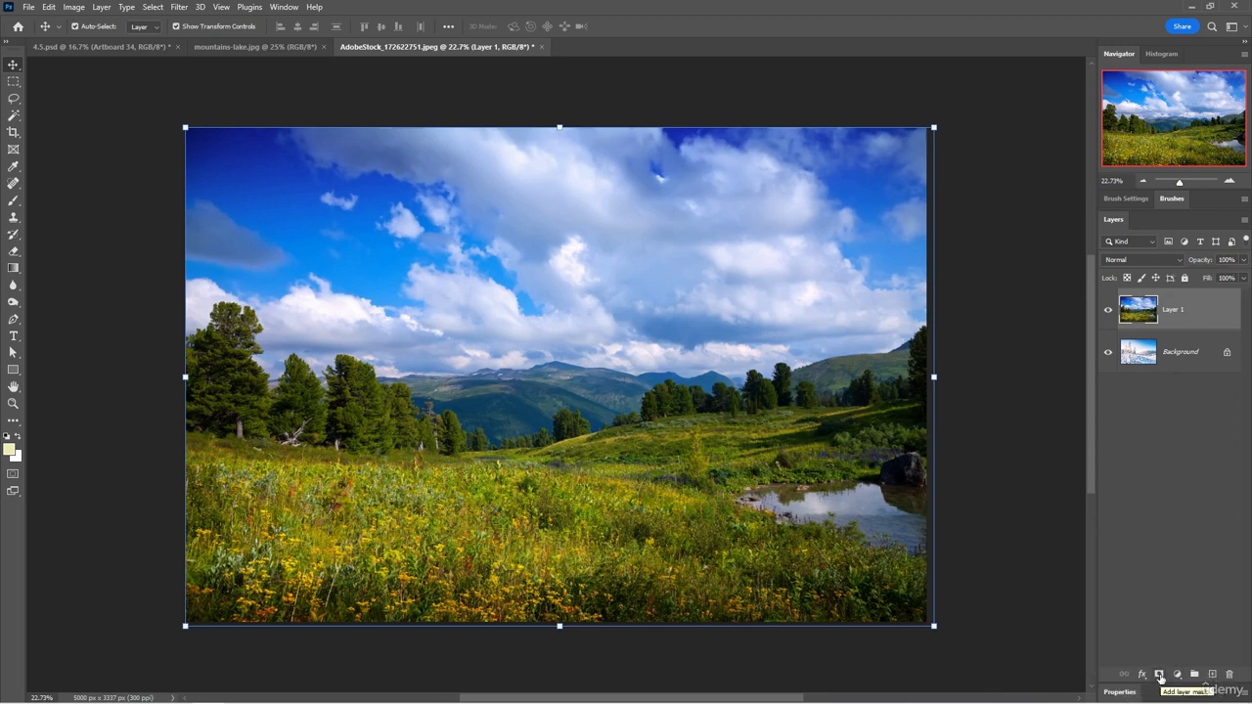
pyautogui.click(1159, 675)
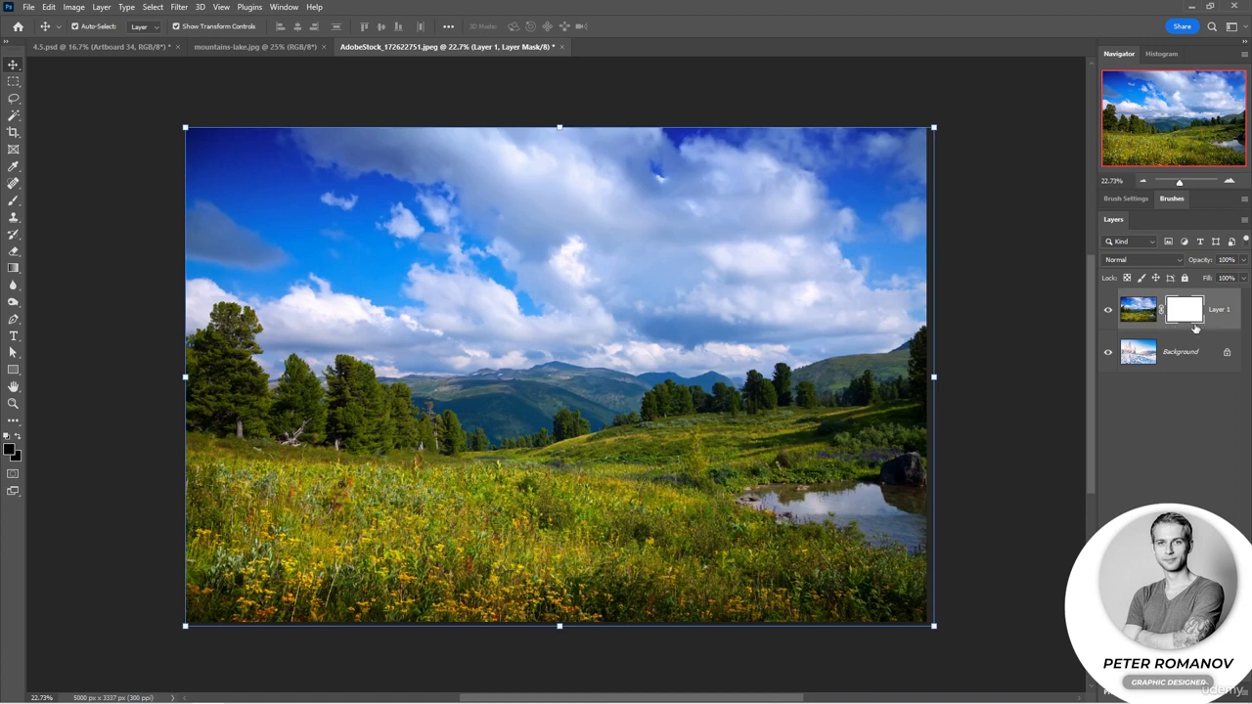
pyautogui.click(1138, 319)
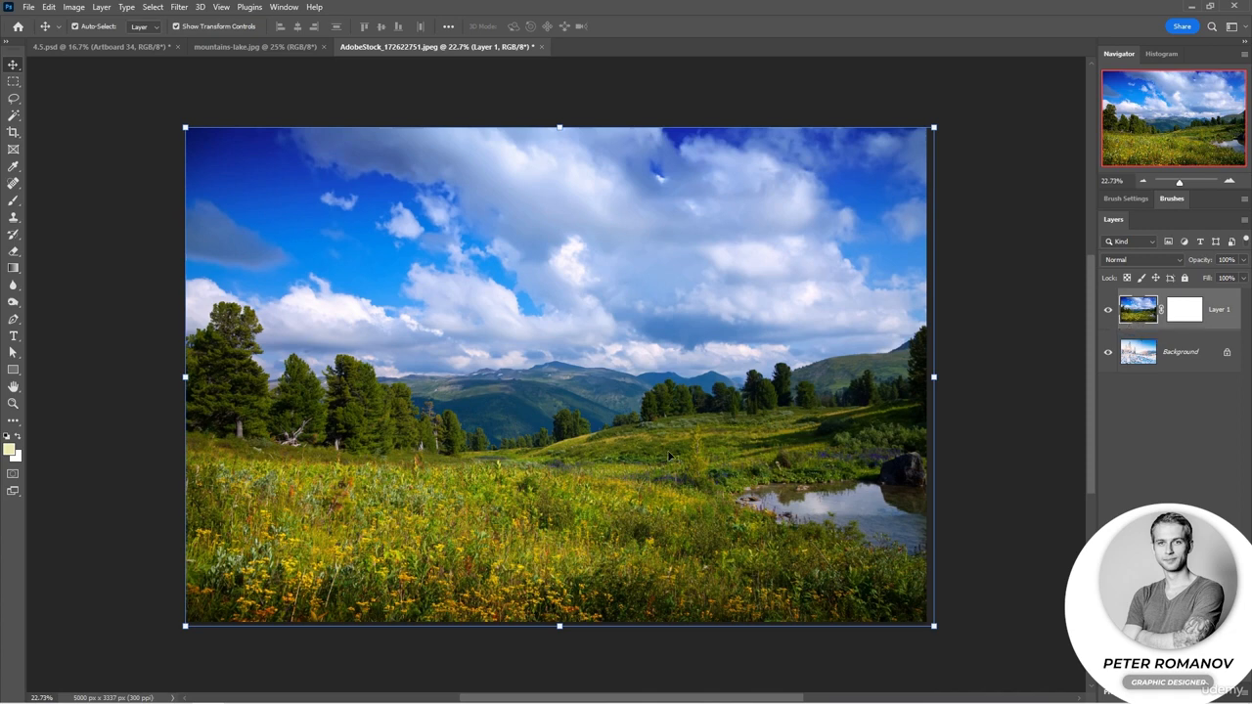
pyautogui.click(1183, 311)
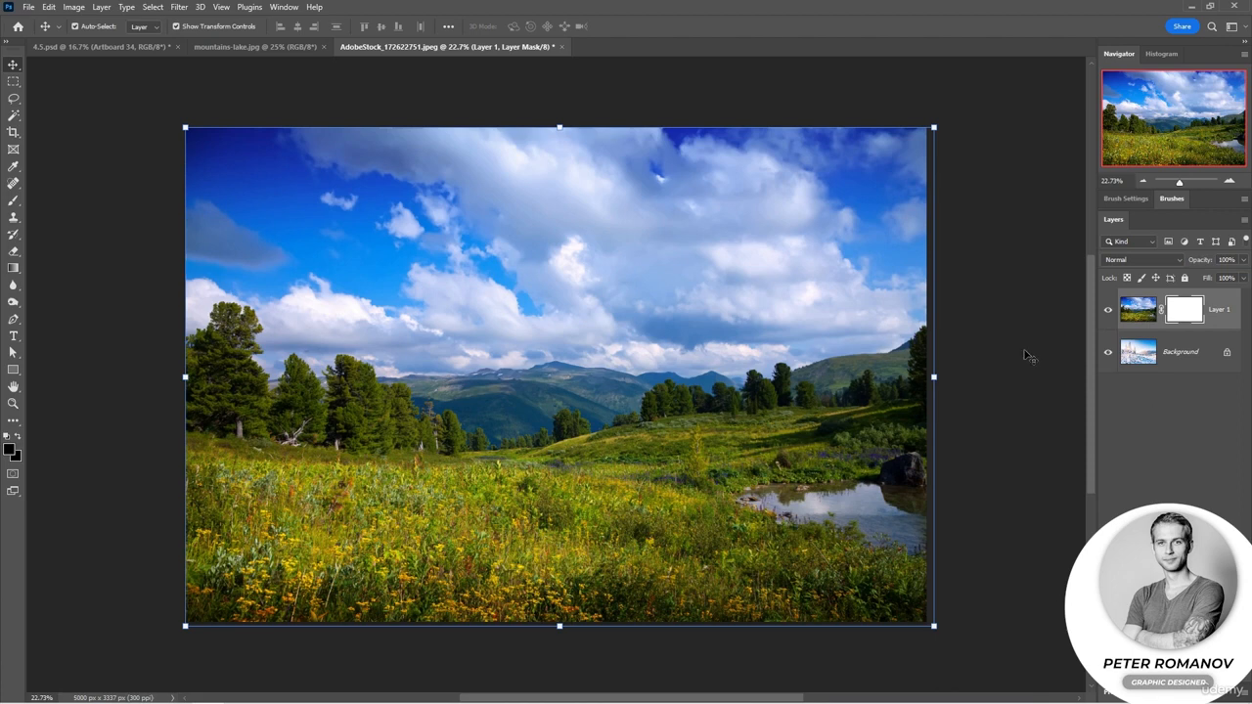
# Paint black on the Layer 1 mask with a soft 3100 px brush down the image's right edge and across the upper-right sky.
pyautogui.click(13, 200)
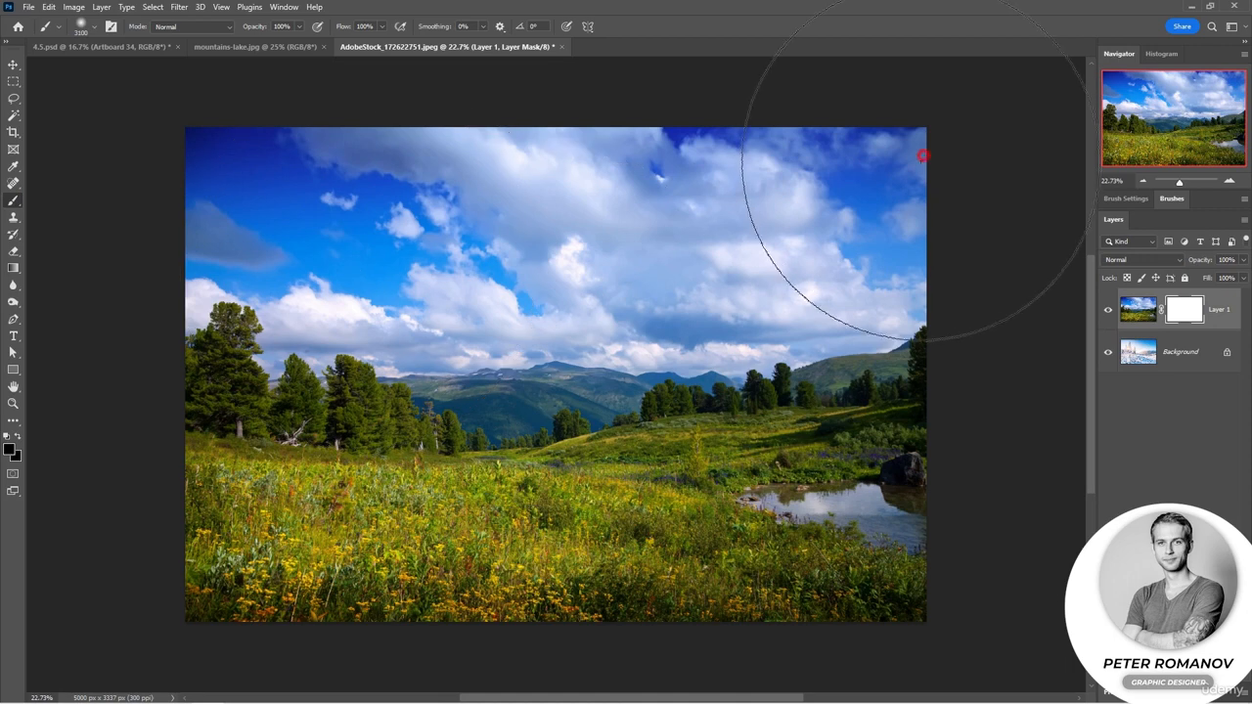
pyautogui.moveTo(922, 167)
pyautogui.mouseDown()
pyautogui.moveTo(949, 368)
pyautogui.moveTo(952, 567)
pyautogui.moveTo(972, 509)
pyautogui.moveTo(892, 560)
pyautogui.mouseUp()
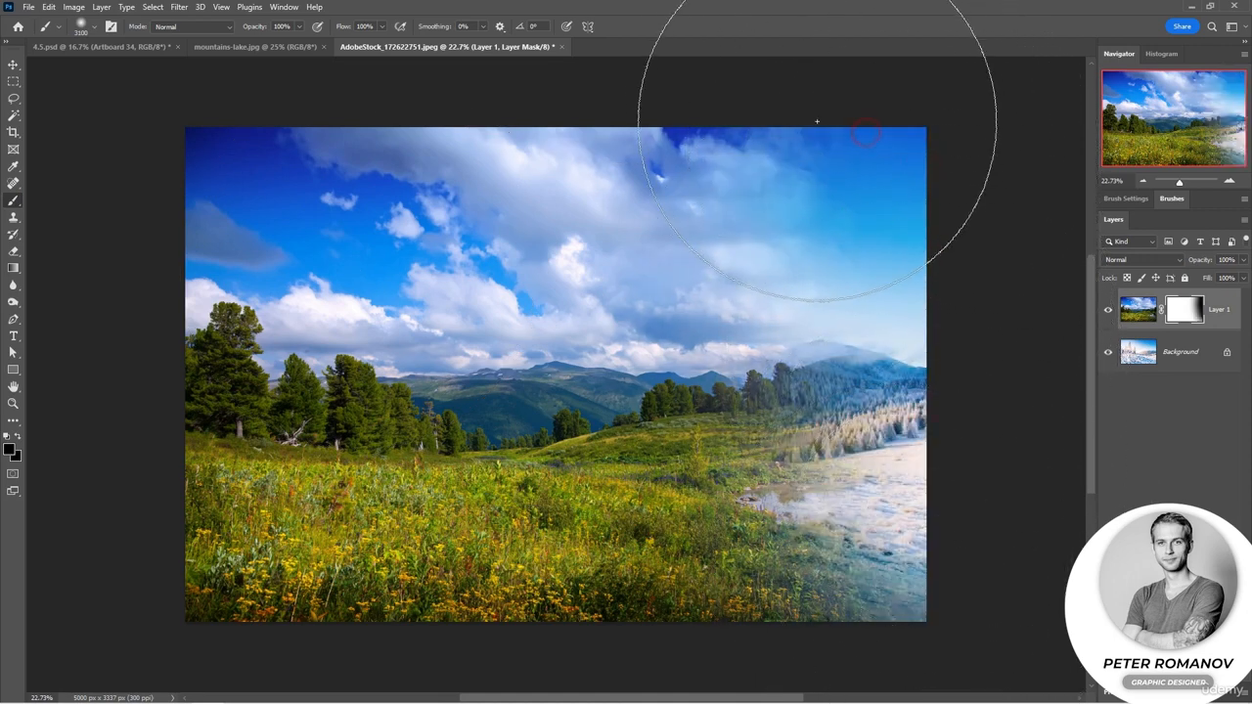
pyautogui.moveTo(812, 120); pyautogui.dragTo(695, 99)
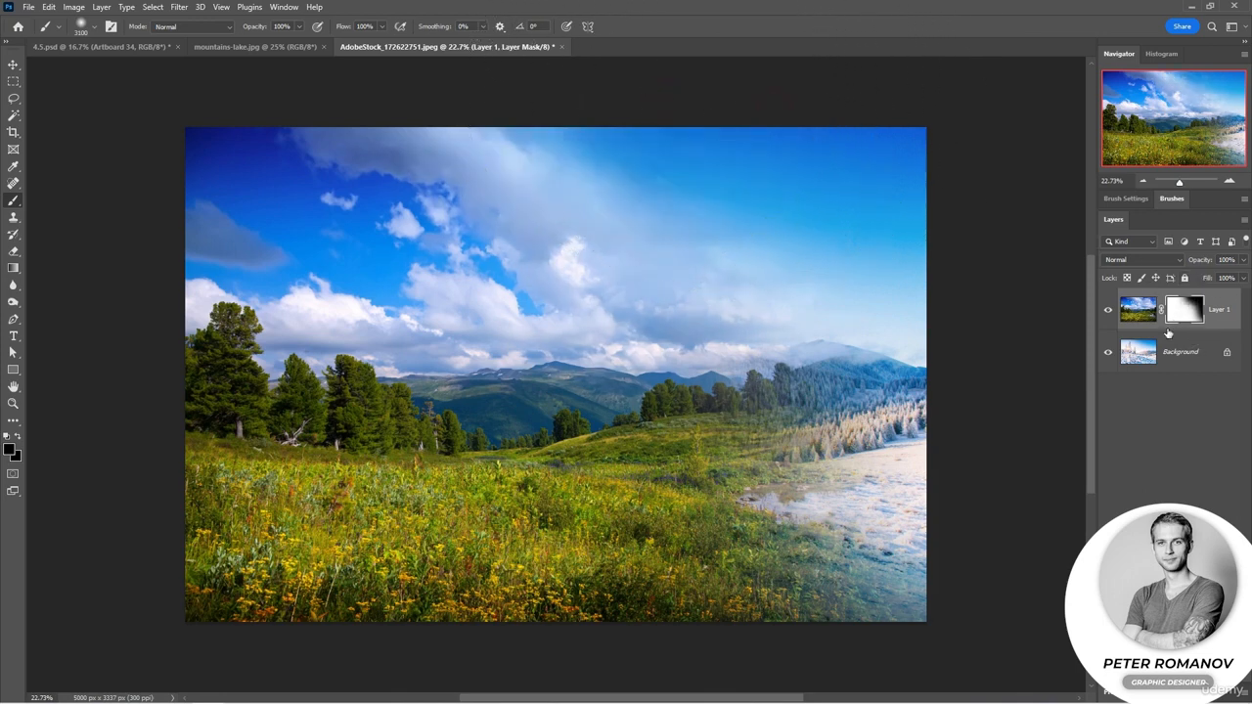
# Hide a round area of the upper sky with a black Hard Round brush dab on the mask, undoing a first trial dab at the centre.
pyautogui.click(94, 26)
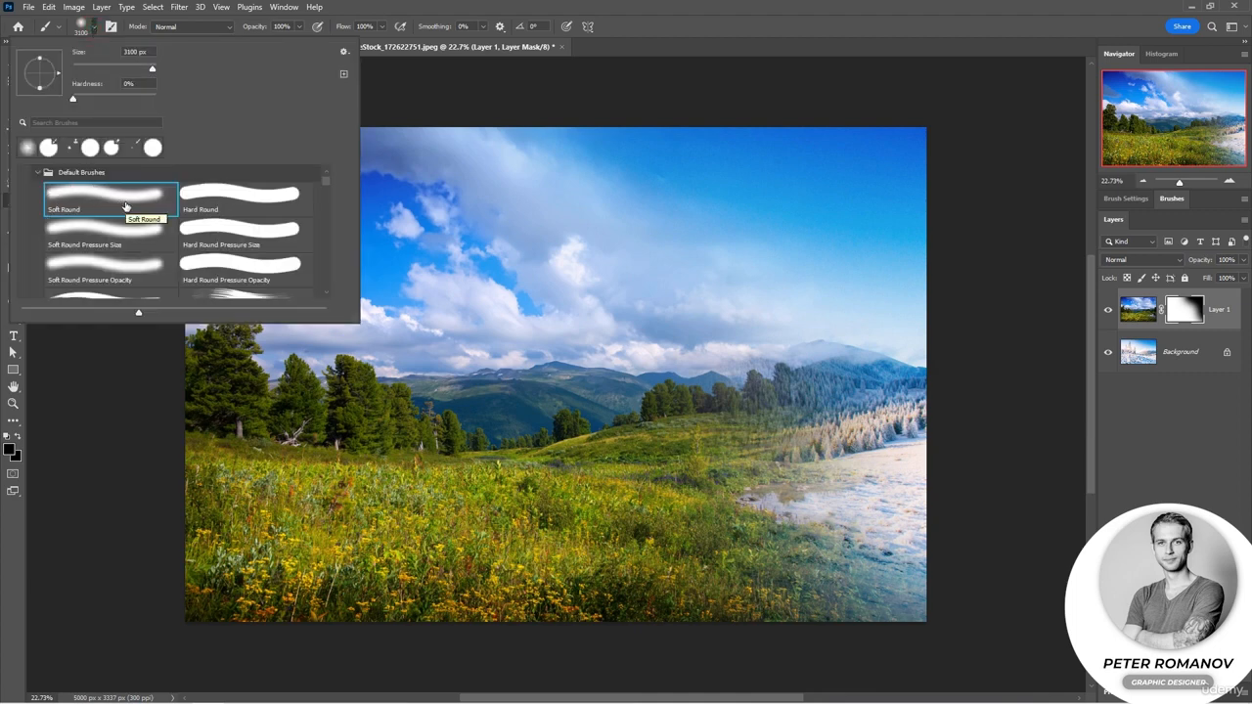
pyautogui.click(221, 202)
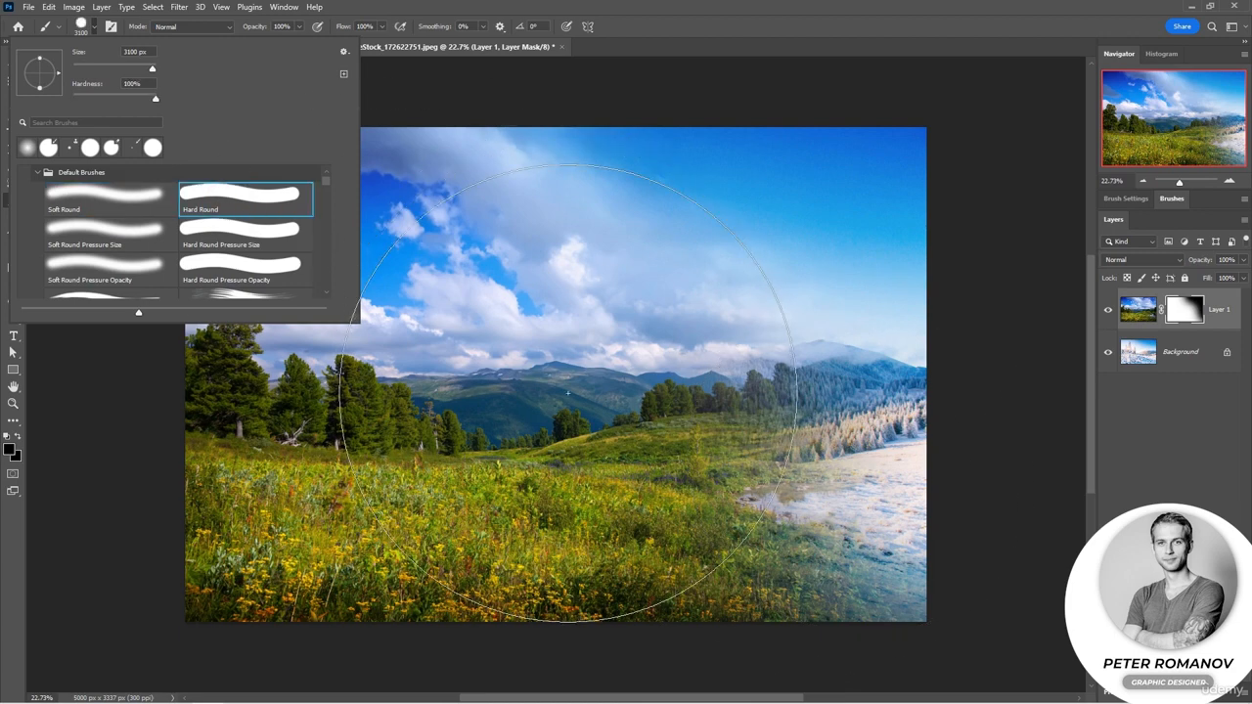
pyautogui.click(565, 392)
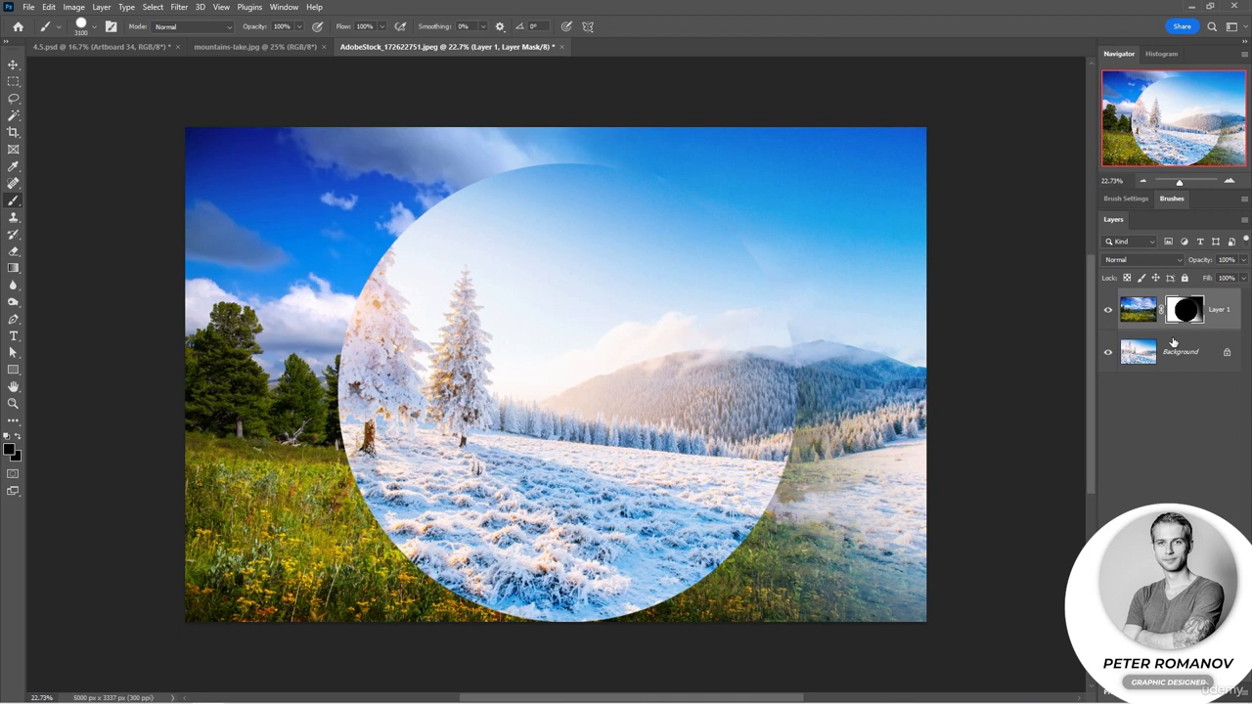
pyautogui.hotkey('ctrl', 'z')
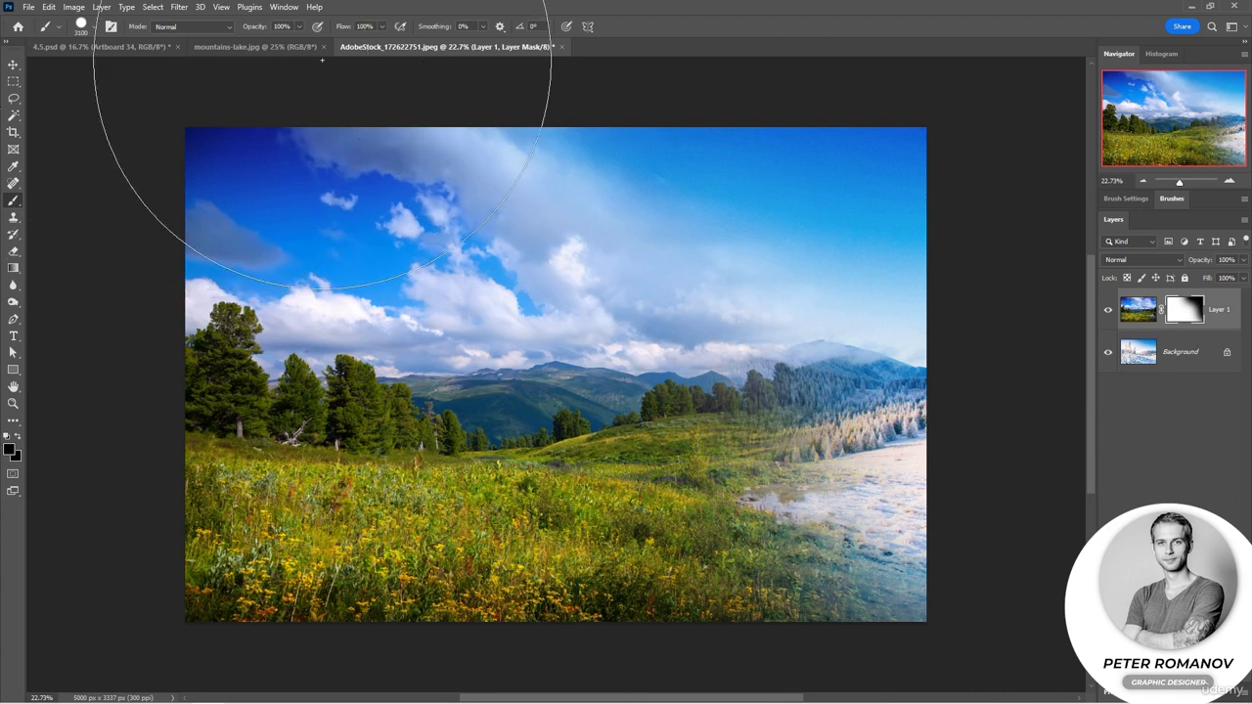
pyautogui.click(382, 27)
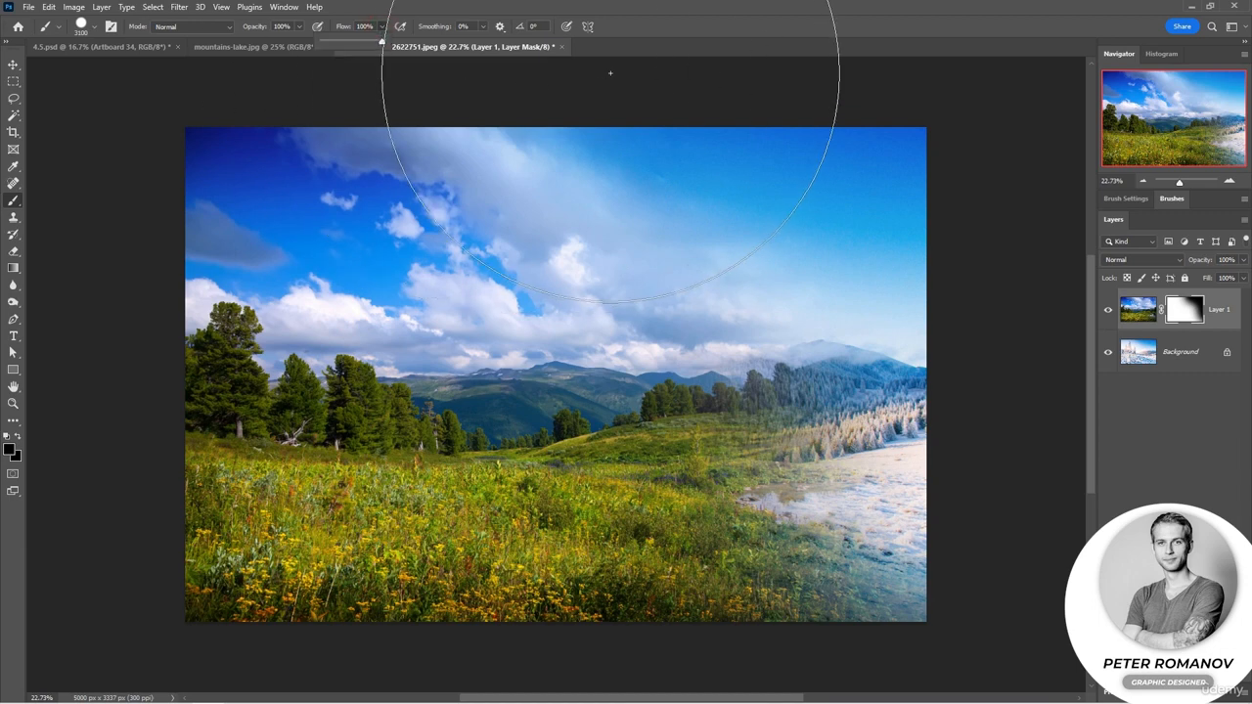
pyautogui.click(660, 103)
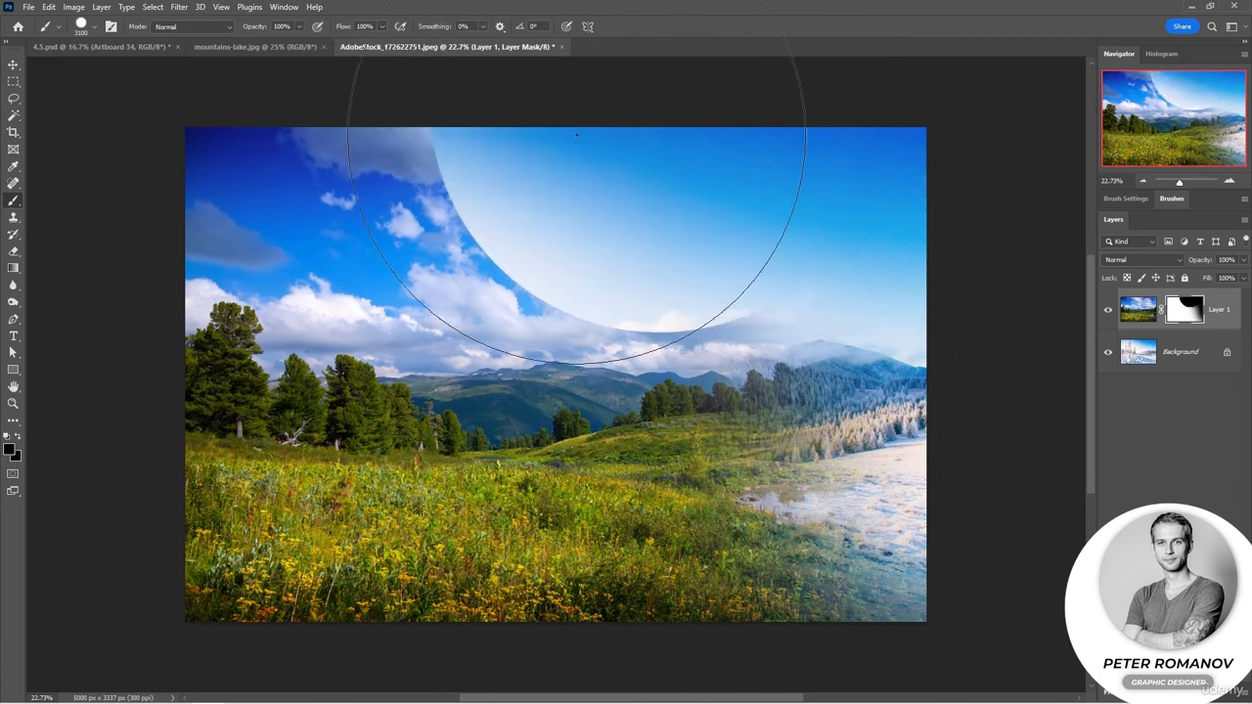
# Switch the brush to Soft Round and set its flow to 38%.
pyautogui.click(382, 27)
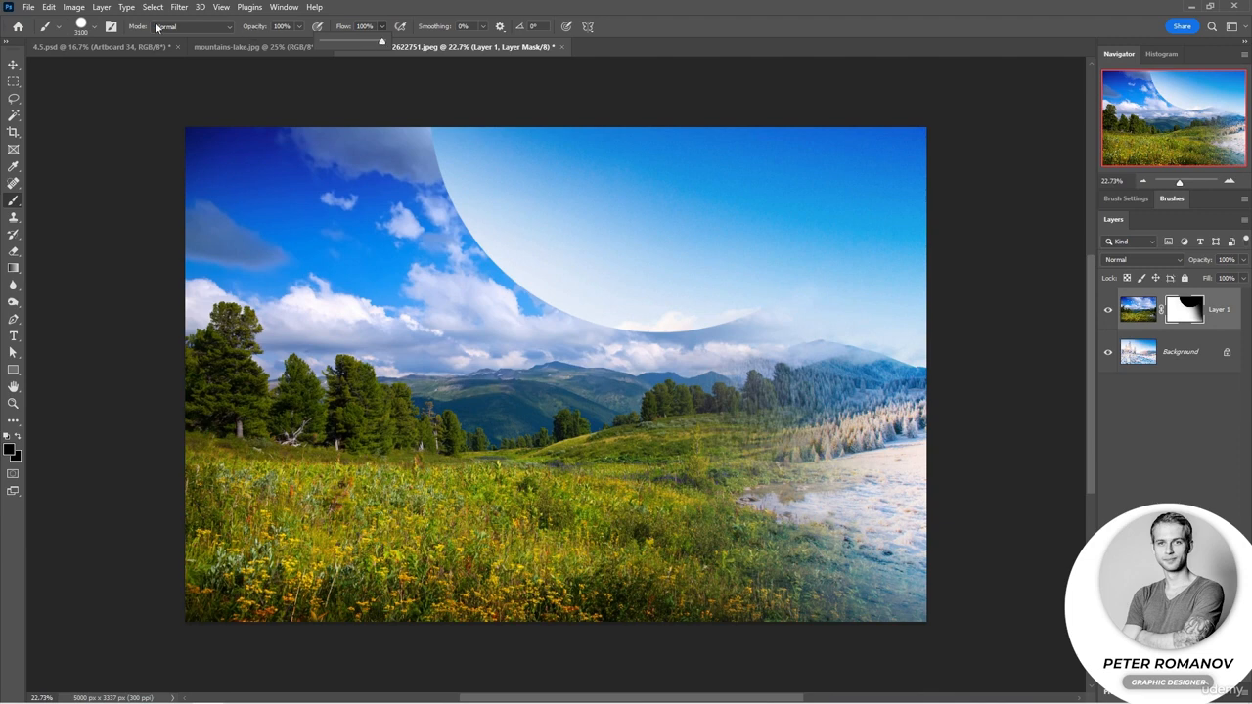
pyautogui.click(211, 31)
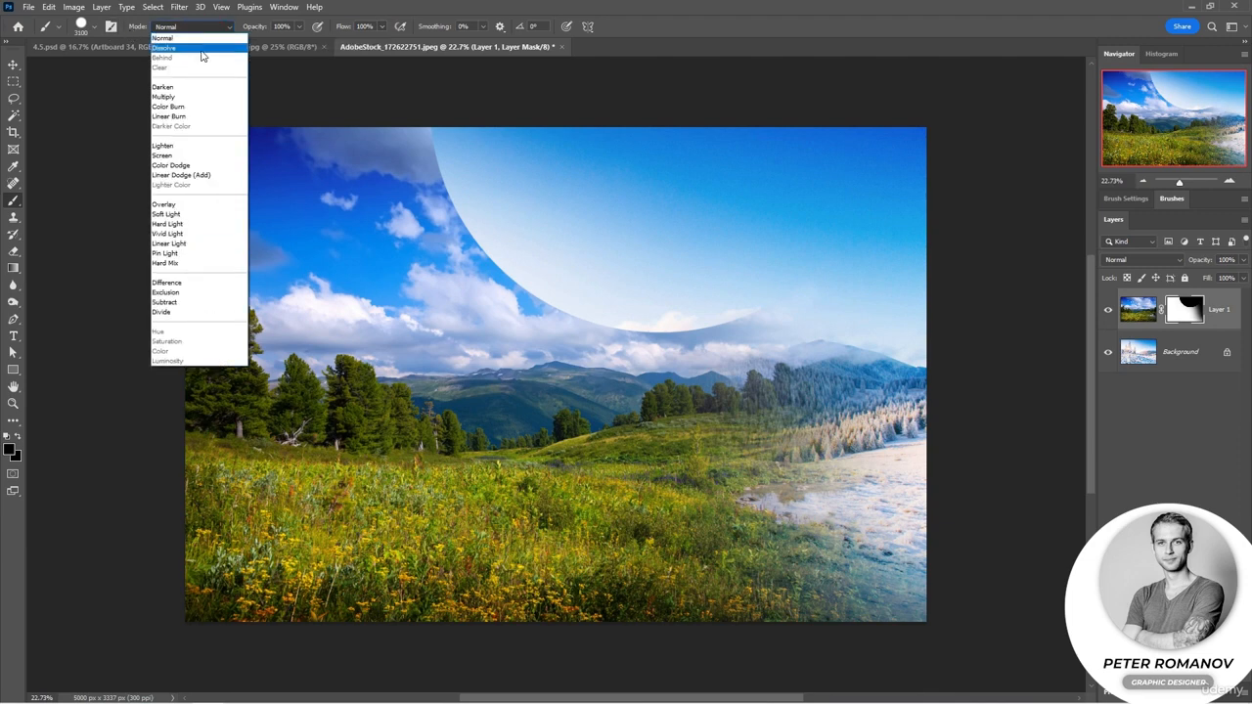
pyautogui.click(97, 29)
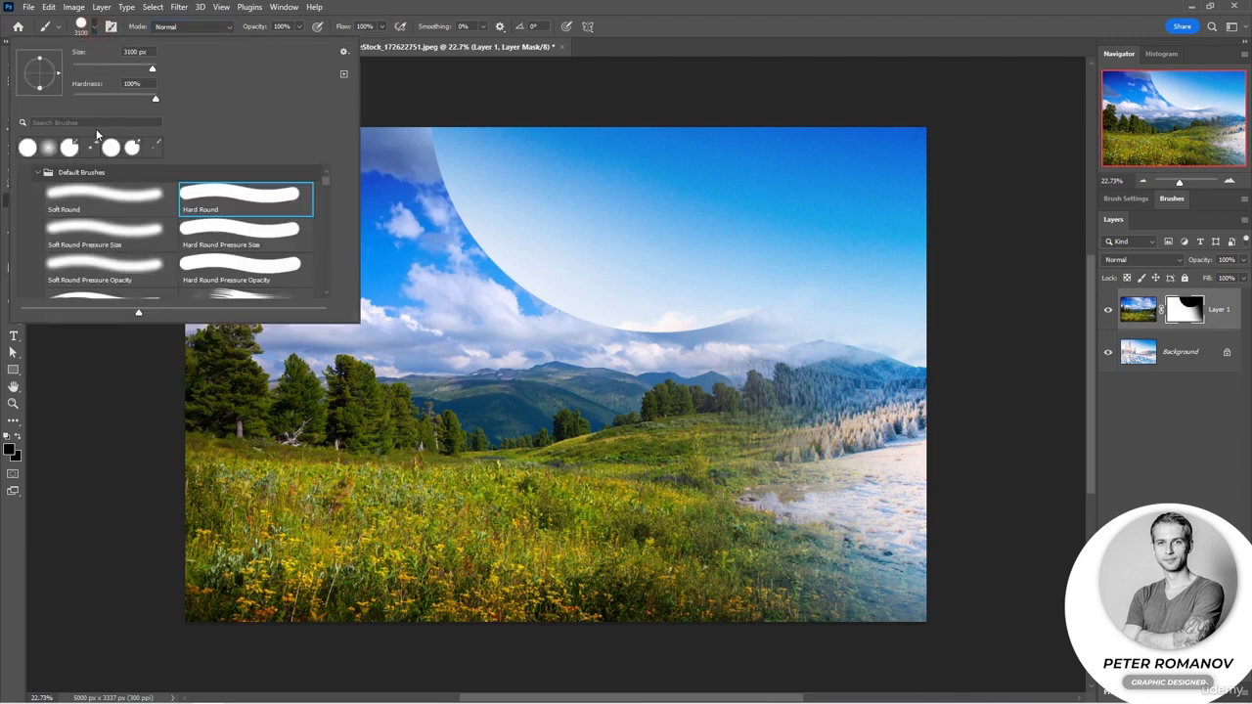
pyautogui.click(103, 196)
pyautogui.click(382, 26)
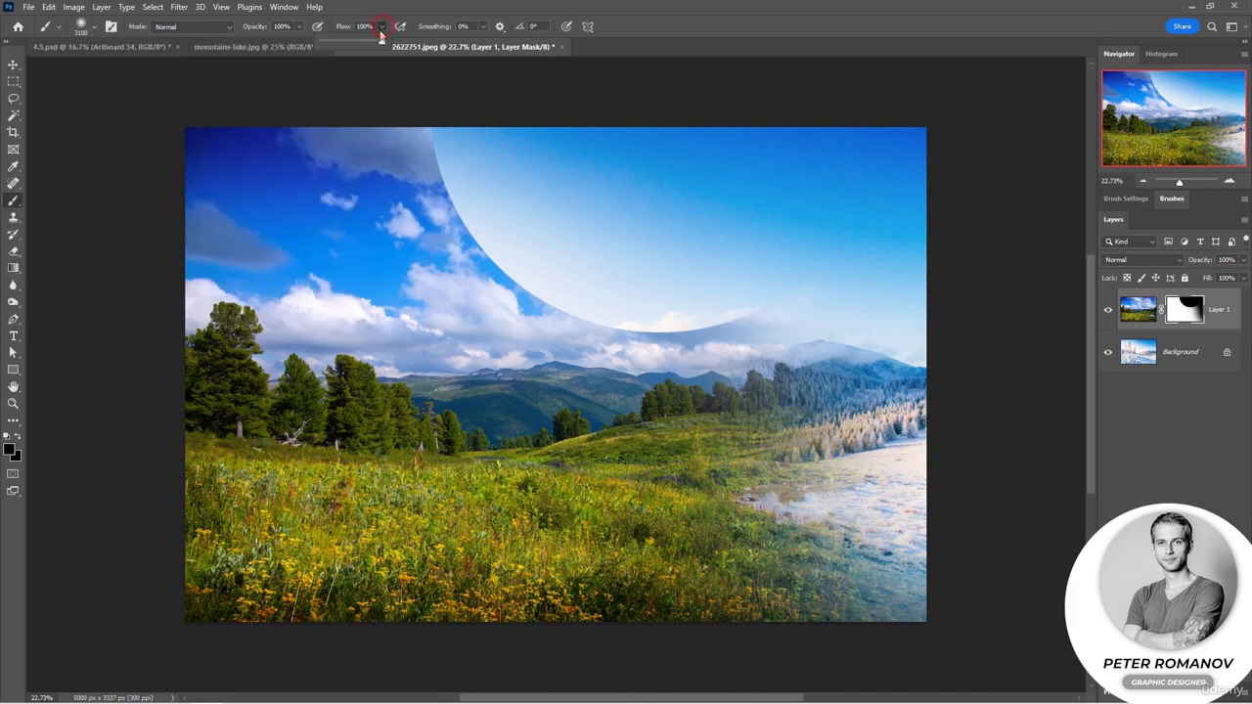
pyautogui.moveTo(383, 44); pyautogui.dragTo(345, 45)
# Paint black on the mask over the sky, trees and surrounding meadow to reveal the winter scene, leaving green grass in the lower middle.
pyautogui.click(356, 182)
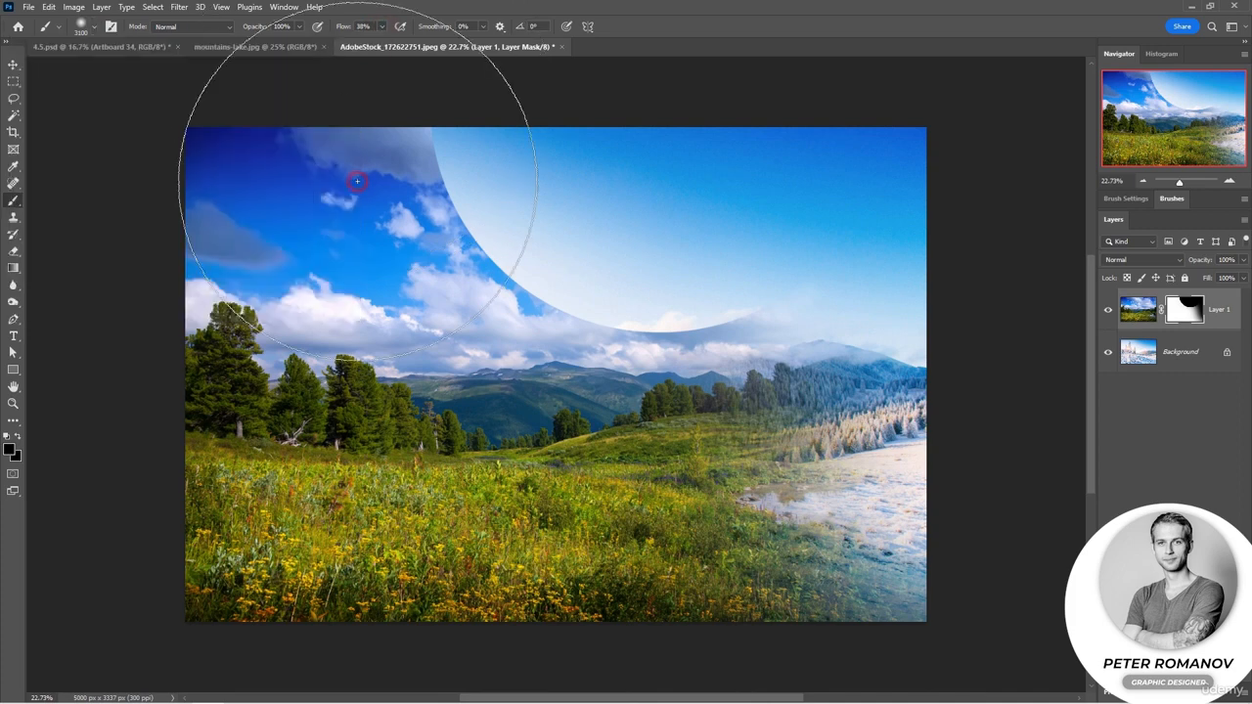
pyautogui.click(358, 183)
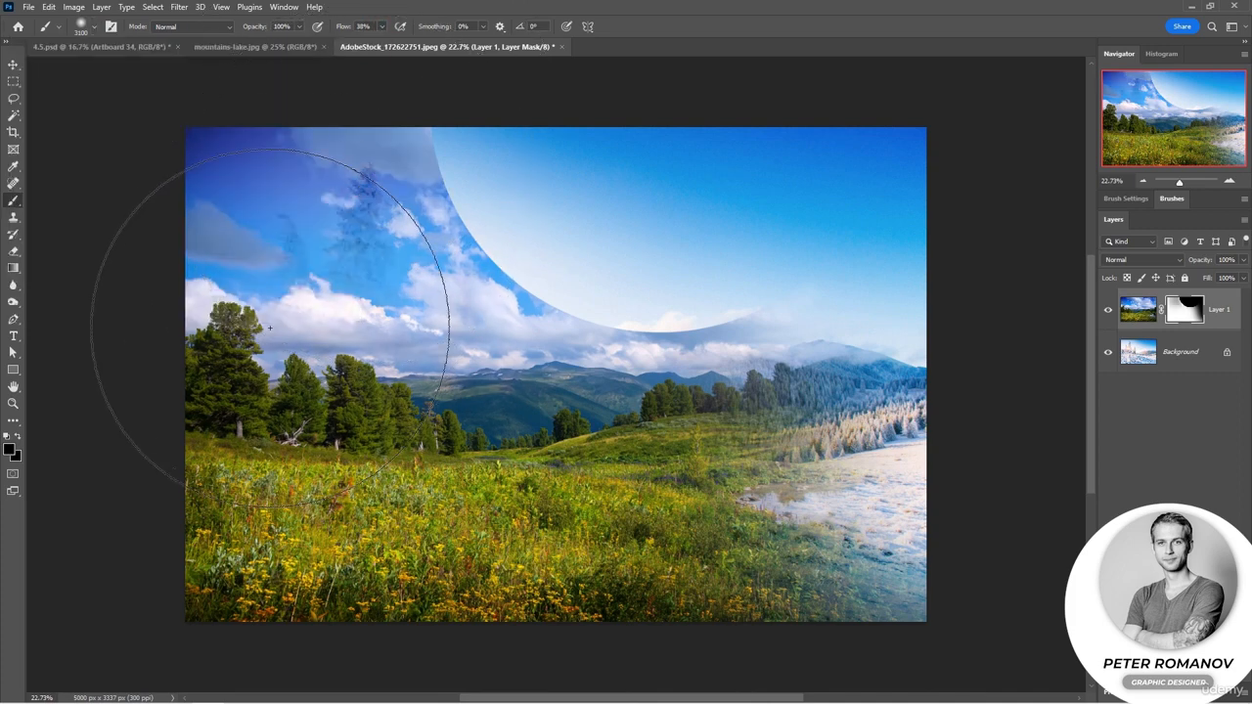
pyautogui.click(270, 328)
pyautogui.click(319, 451)
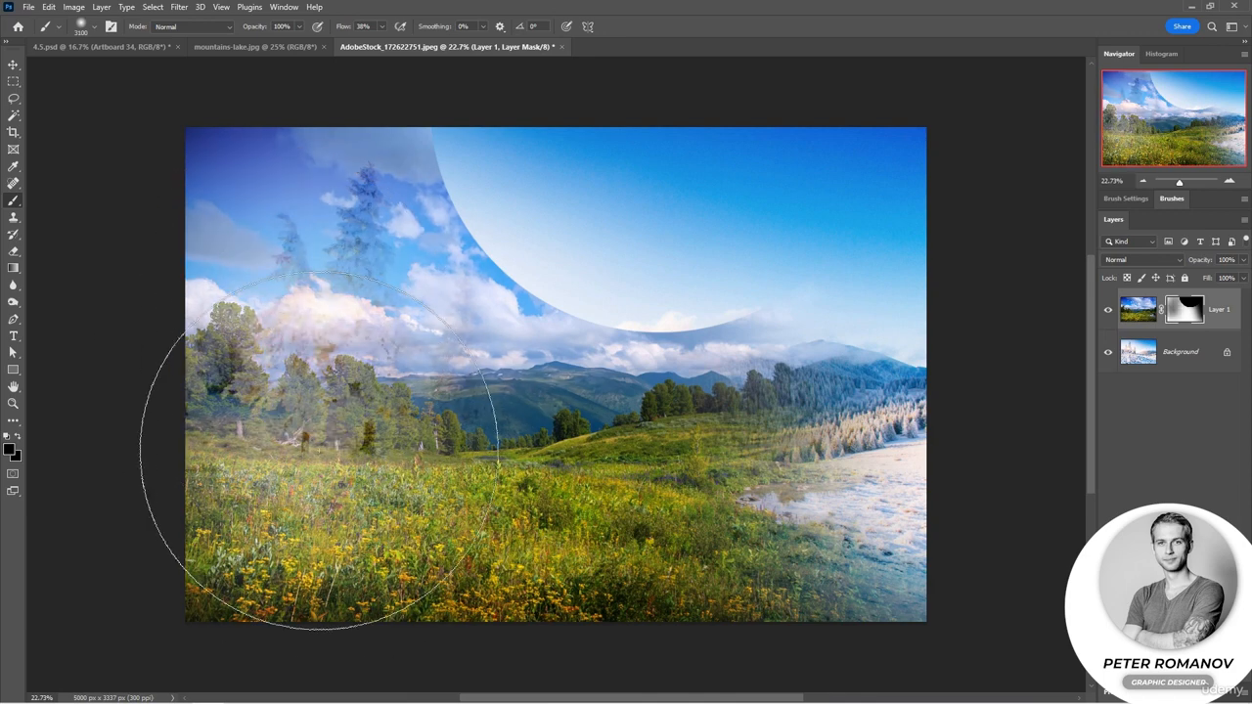
pyautogui.click(370, 501)
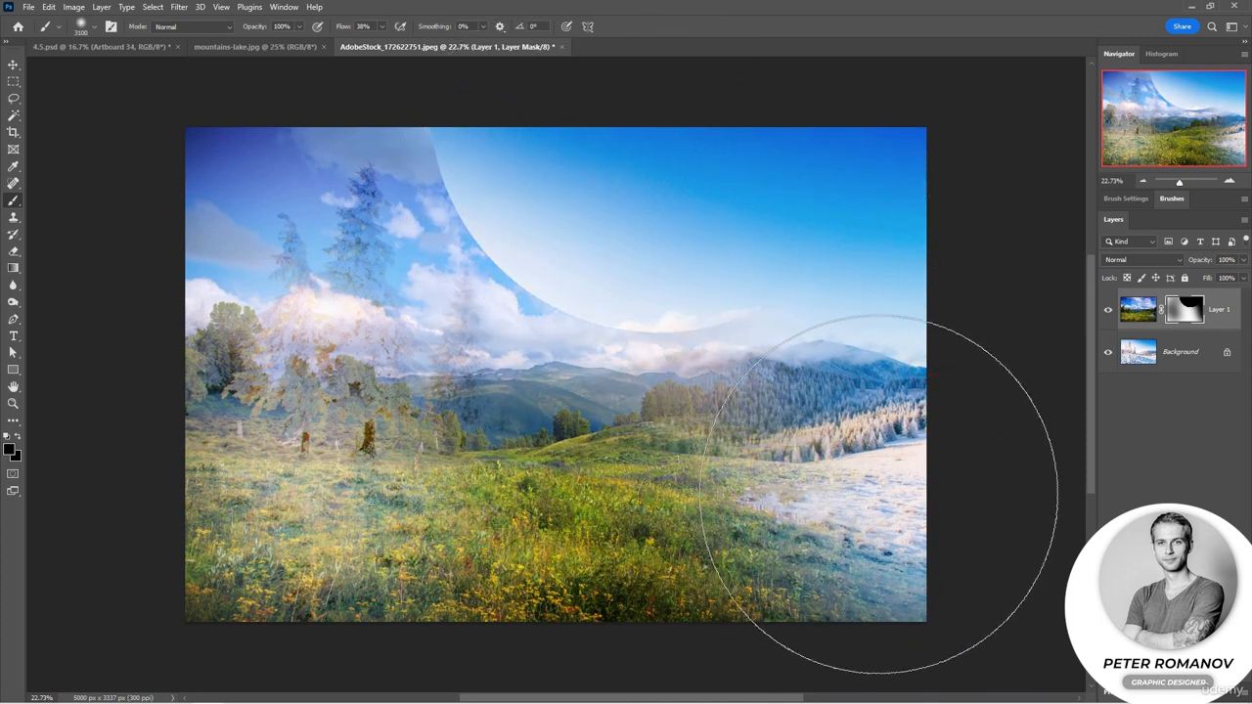
pyautogui.moveTo(349, 249)
pyautogui.mouseDown()
pyautogui.moveTo(325, 207)
pyautogui.moveTo(530, 158)
pyautogui.moveTo(365, 177)
pyautogui.moveTo(277, 213)
pyautogui.moveTo(205, 340)
pyautogui.moveTo(178, 475)
pyautogui.moveTo(209, 413)
pyautogui.moveTo(235, 191)
pyautogui.moveTo(329, 171)
pyautogui.moveTo(511, 185)
pyautogui.moveTo(673, 218)
pyautogui.moveTo(581, 206)
pyautogui.moveTo(438, 219)
pyautogui.moveTo(369, 249)
pyautogui.moveTo(668, 239)
pyautogui.moveTo(885, 293)
pyautogui.mouseUp()
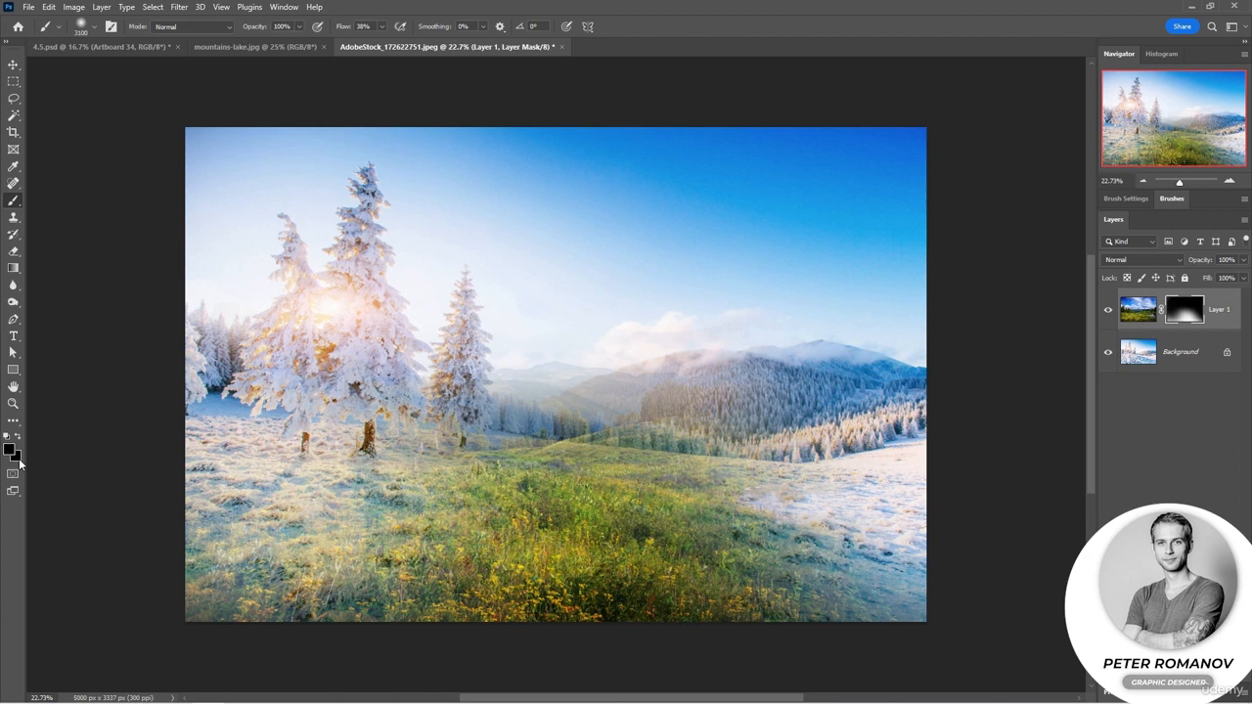
# Set the foreground colour to white and paint on the mask to restore the summer sky and hills on the image's right side.
pyautogui.press('d')
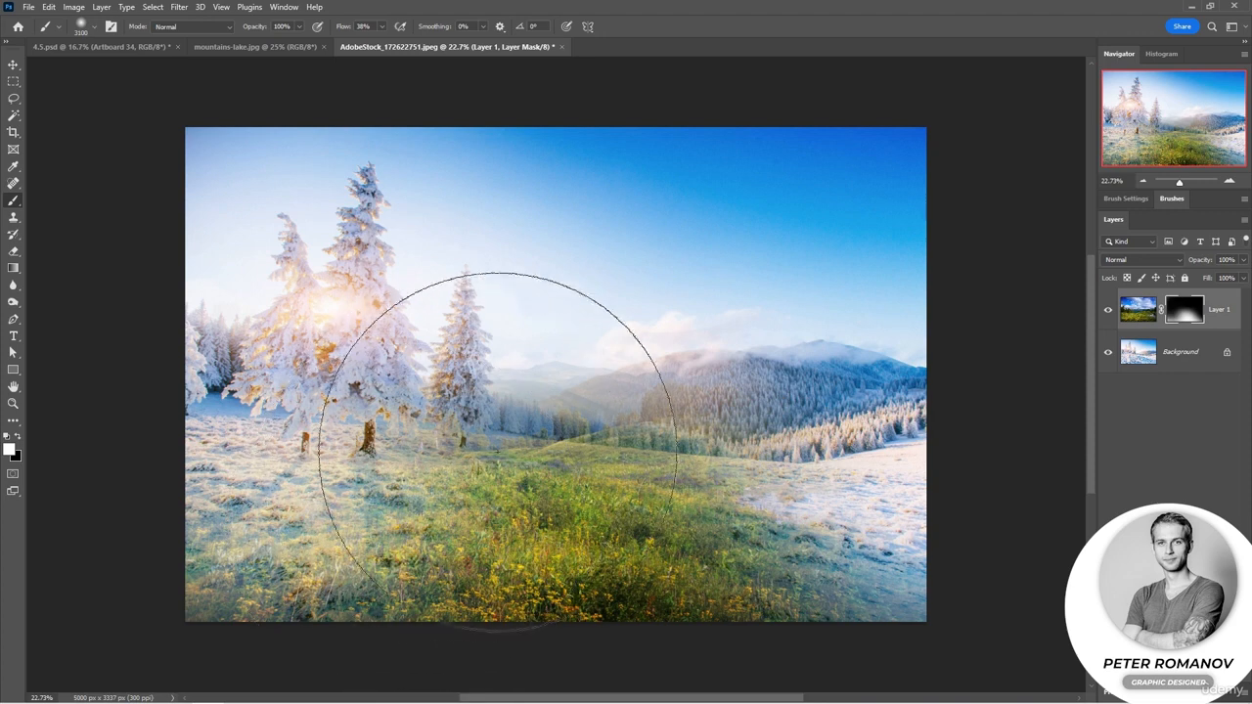
pyautogui.moveTo(732, 271)
pyautogui.mouseDown()
pyautogui.moveTo(851, 277)
pyautogui.moveTo(952, 312)
pyautogui.moveTo(993, 413)
pyautogui.moveTo(944, 234)
pyautogui.moveTo(897, 190)
pyautogui.moveTo(798, 157)
pyautogui.moveTo(901, 181)
pyautogui.moveTo(982, 304)
pyautogui.moveTo(943, 246)
pyautogui.moveTo(698, 163)
pyautogui.moveTo(735, 168)
pyautogui.mouseUp()
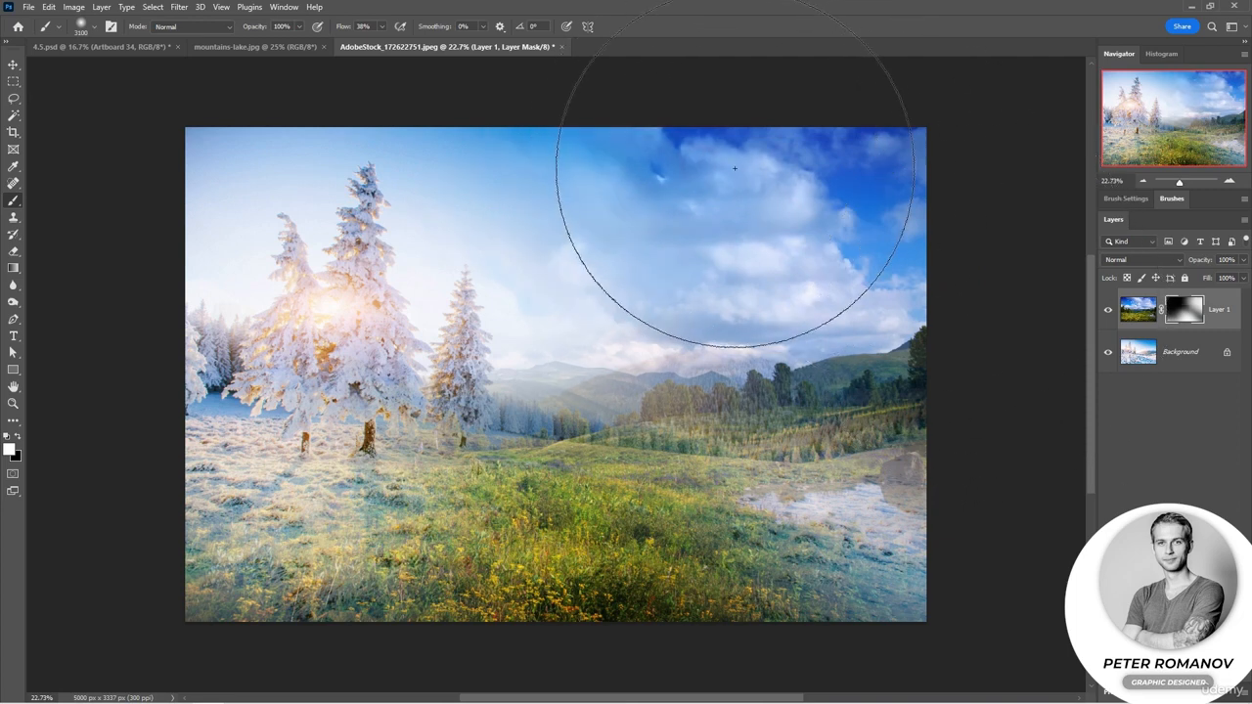
# Set the brush flow to 100% and paint the entire mask white to restore the full summer landscape.
pyautogui.click(648, 154)
pyautogui.click(649, 154)
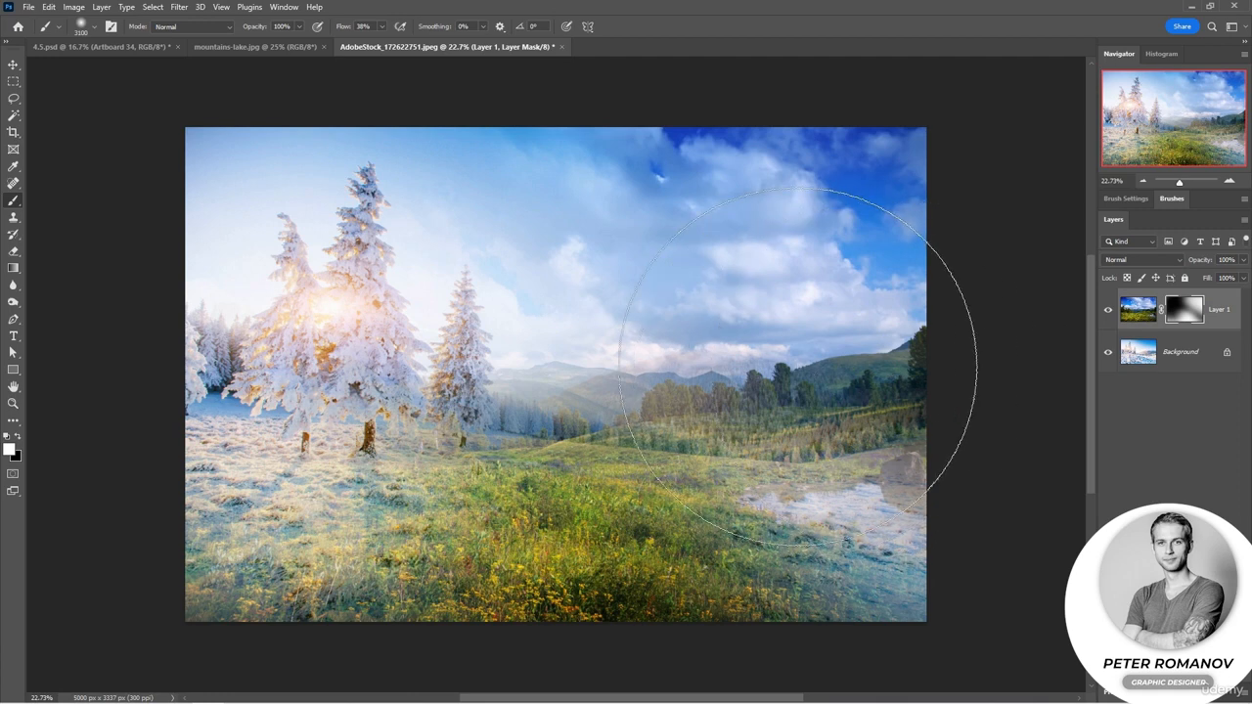
pyautogui.moveTo(350, 30); pyautogui.dragTo(435, 33)
pyautogui.moveTo(365, 413)
pyautogui.mouseDown()
pyautogui.moveTo(358, 534)
pyautogui.moveTo(257, 493)
pyautogui.moveTo(334, 283)
pyautogui.moveTo(468, 229)
pyautogui.moveTo(832, 228)
pyautogui.moveTo(910, 307)
pyautogui.moveTo(904, 534)
pyautogui.moveTo(826, 584)
pyautogui.moveTo(655, 482)
pyautogui.moveTo(640, 292)
pyautogui.moveTo(557, 192)
pyautogui.moveTo(329, 192)
pyautogui.moveTo(215, 283)
pyautogui.mouseUp()
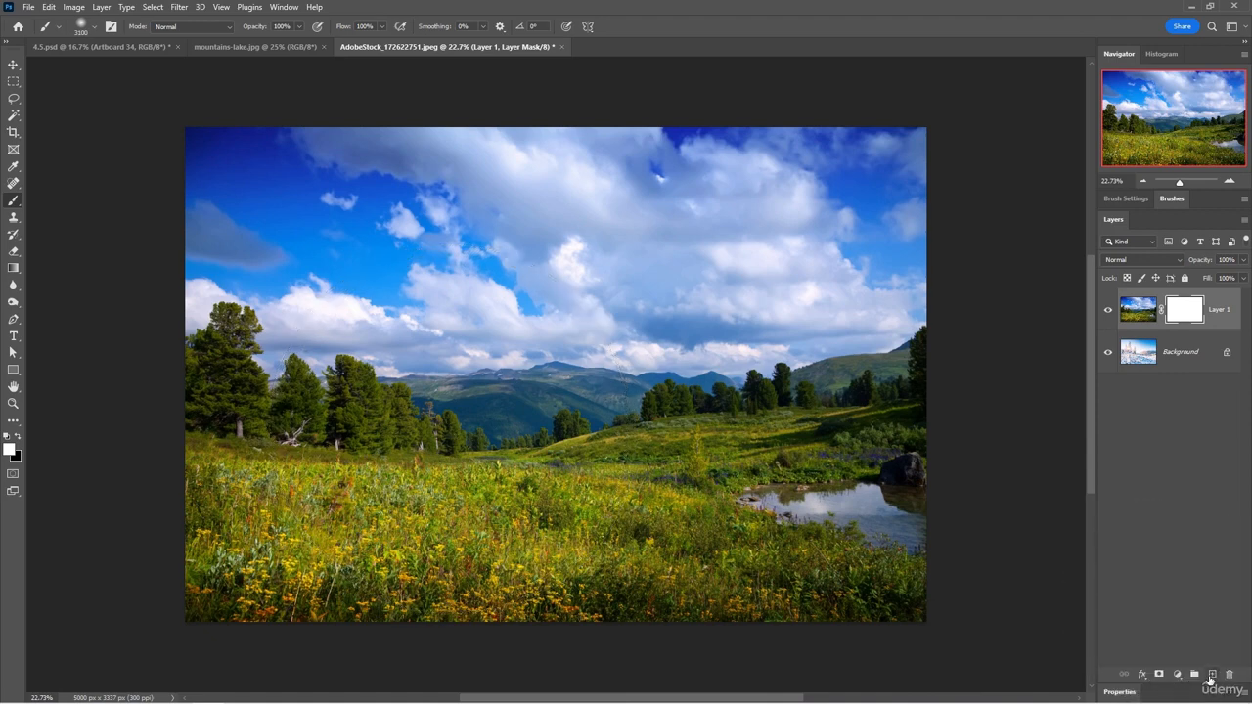
# Add a new layer above Layer 1, reset the colours to default black and white, and fill the layer with white.
pyautogui.click(1211, 674)
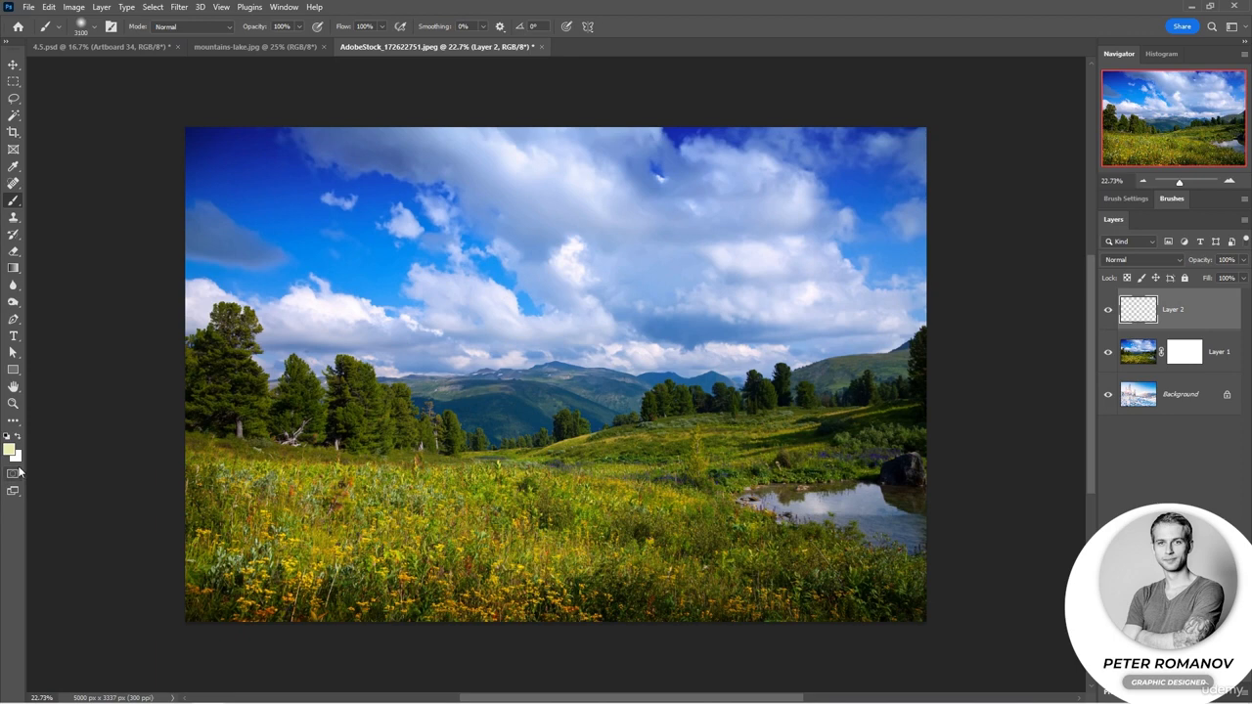
pyautogui.press('d')
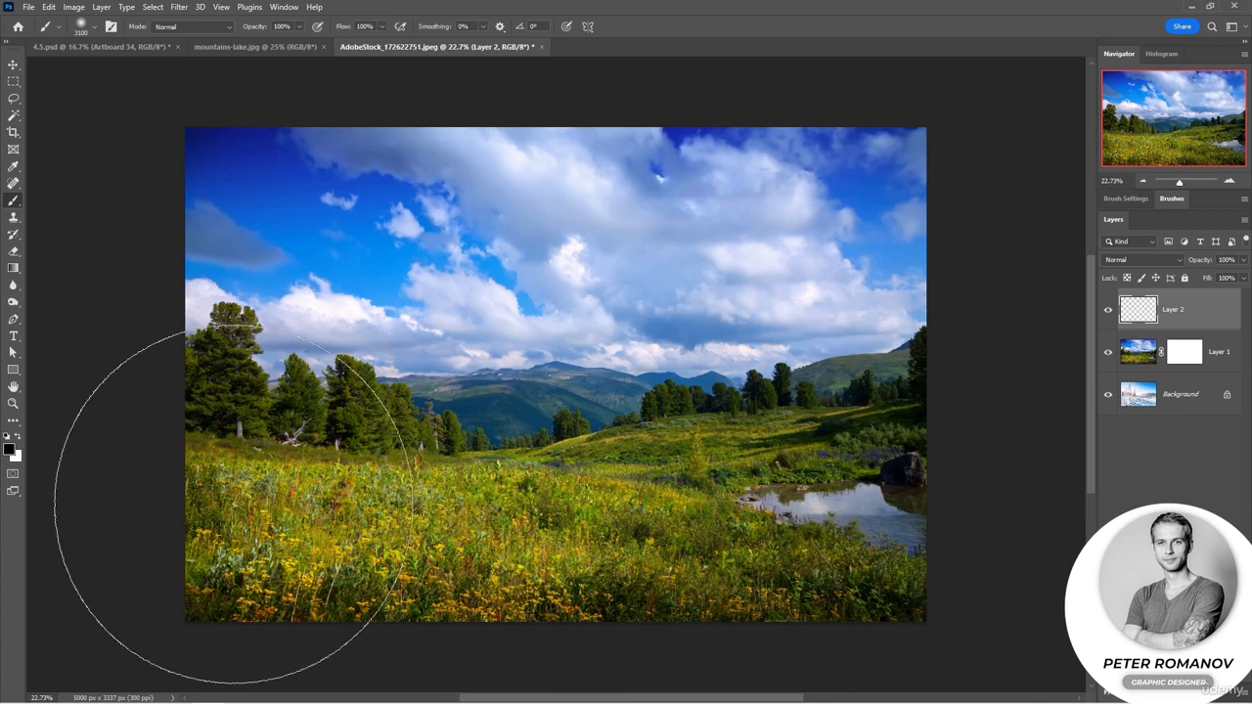
pyautogui.hotkey('ctrl', 'BackSpace')
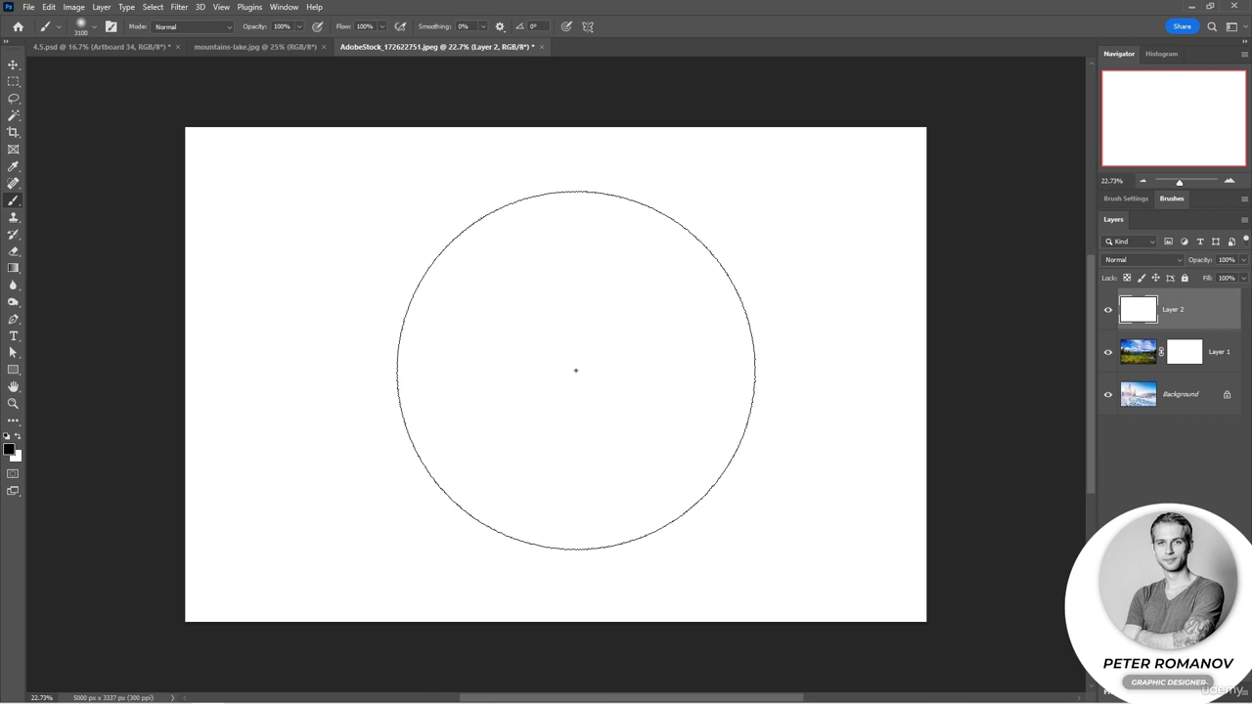
# Choose the Gradient tool with the black-to-white preset from the Basics group.
pyautogui.click(14, 269)
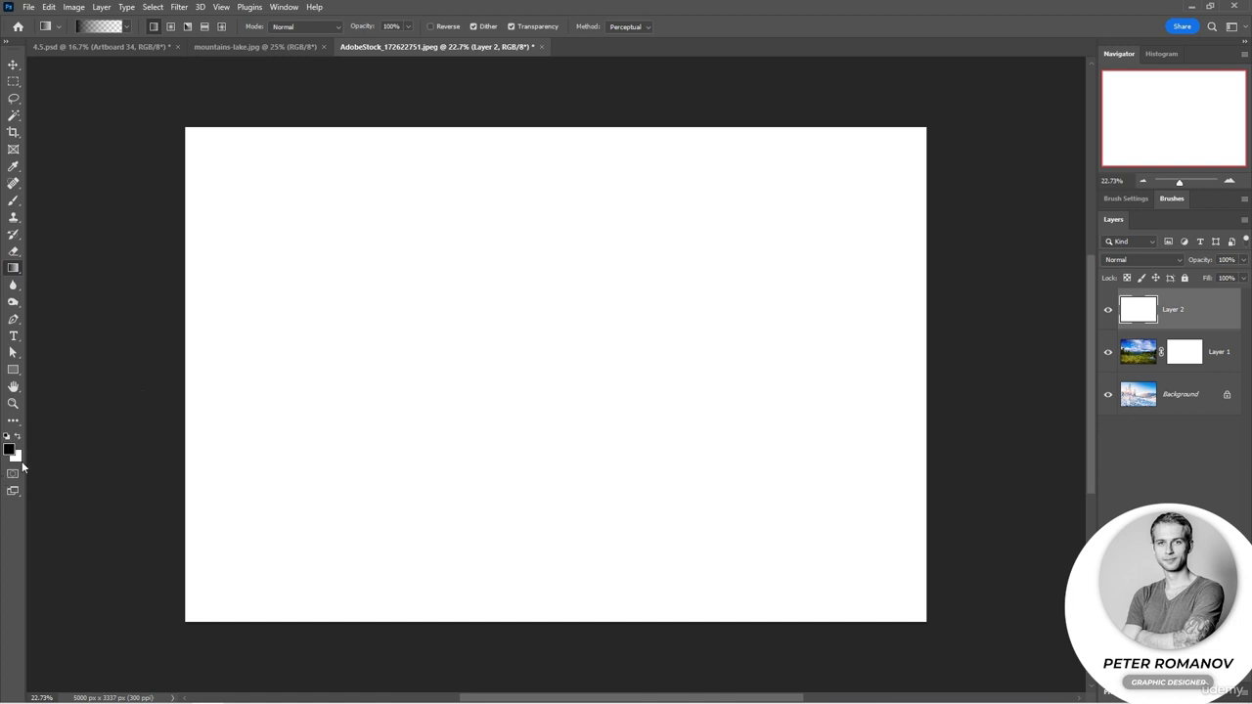
pyautogui.click(127, 27)
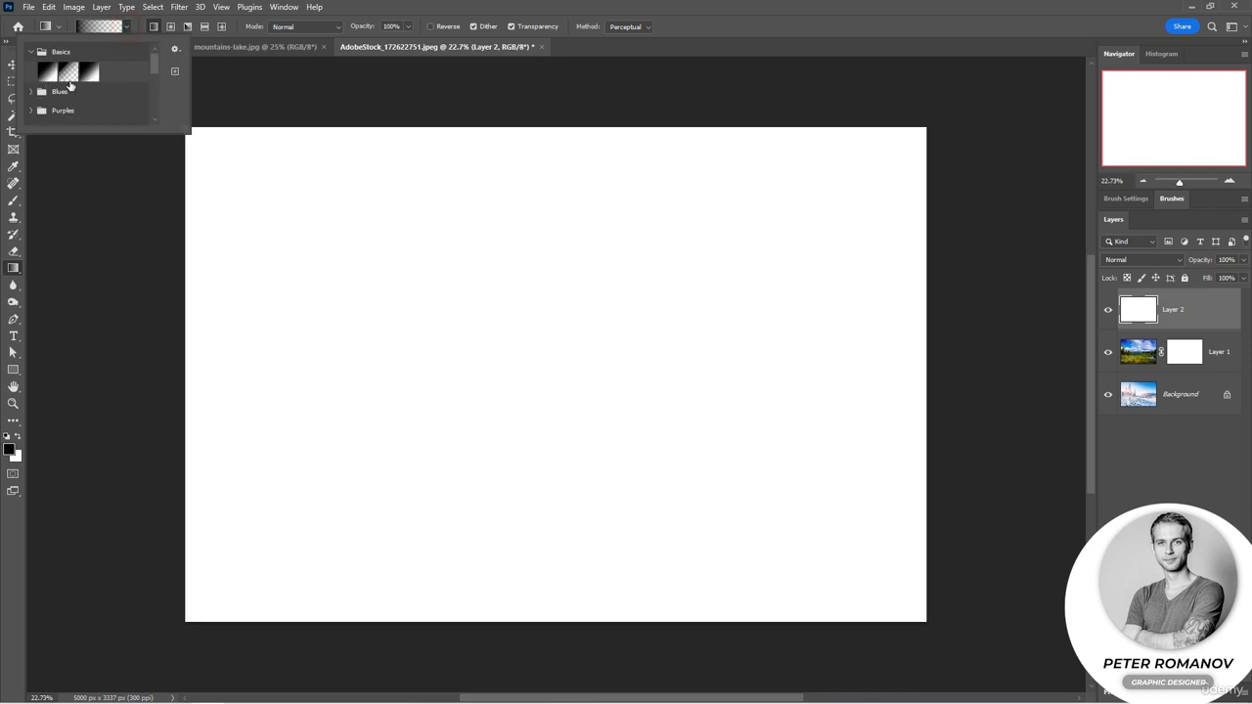
pyautogui.click(89, 78)
pyautogui.click(119, 308)
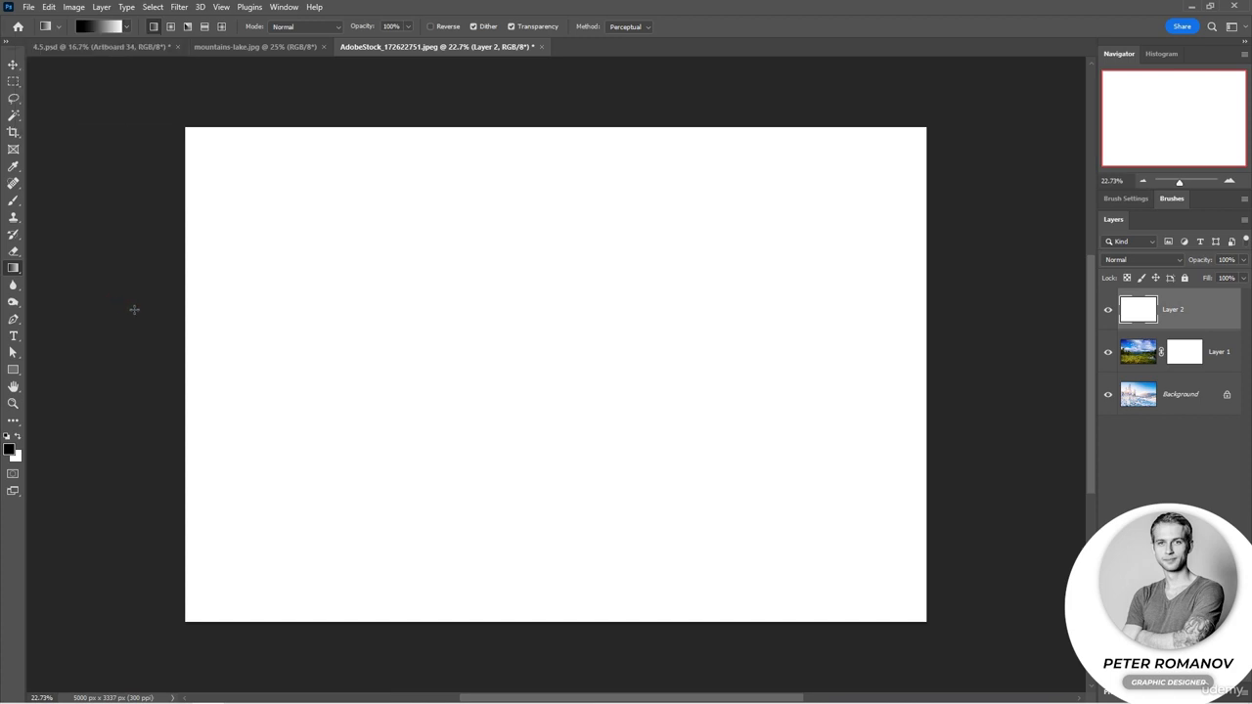
# Draw a series of linear black-to-white gradients on Layer 2 in horizontal, vertical and diagonal directions.
pyautogui.moveTo(936, 379); pyautogui.dragTo(165, 376)
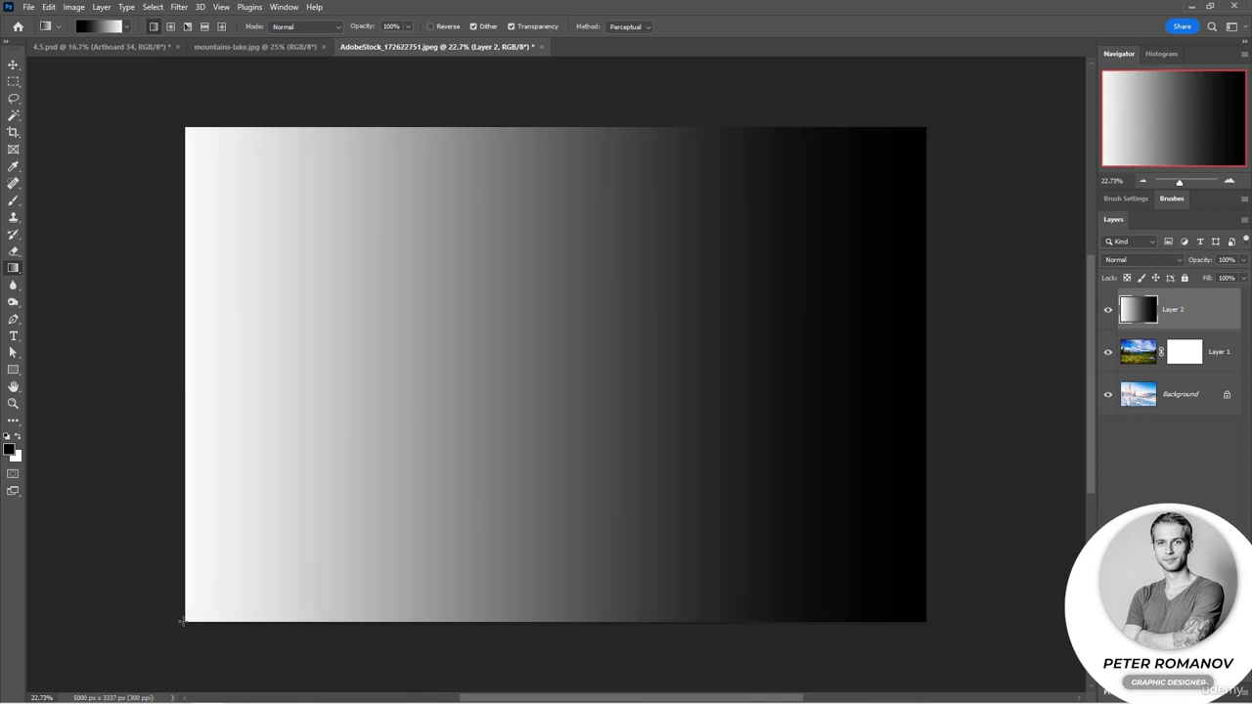
pyautogui.moveTo(182, 621); pyautogui.dragTo(701, 271)
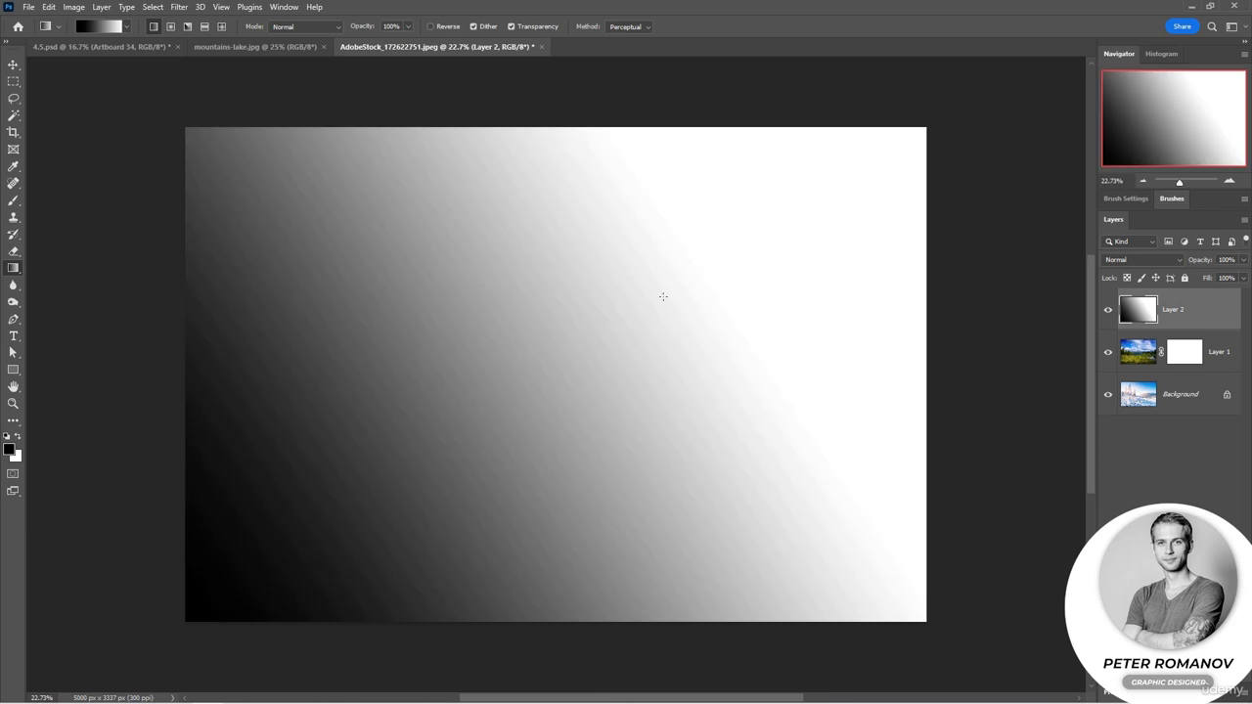
pyautogui.moveTo(537, 405); pyautogui.dragTo(567, 71)
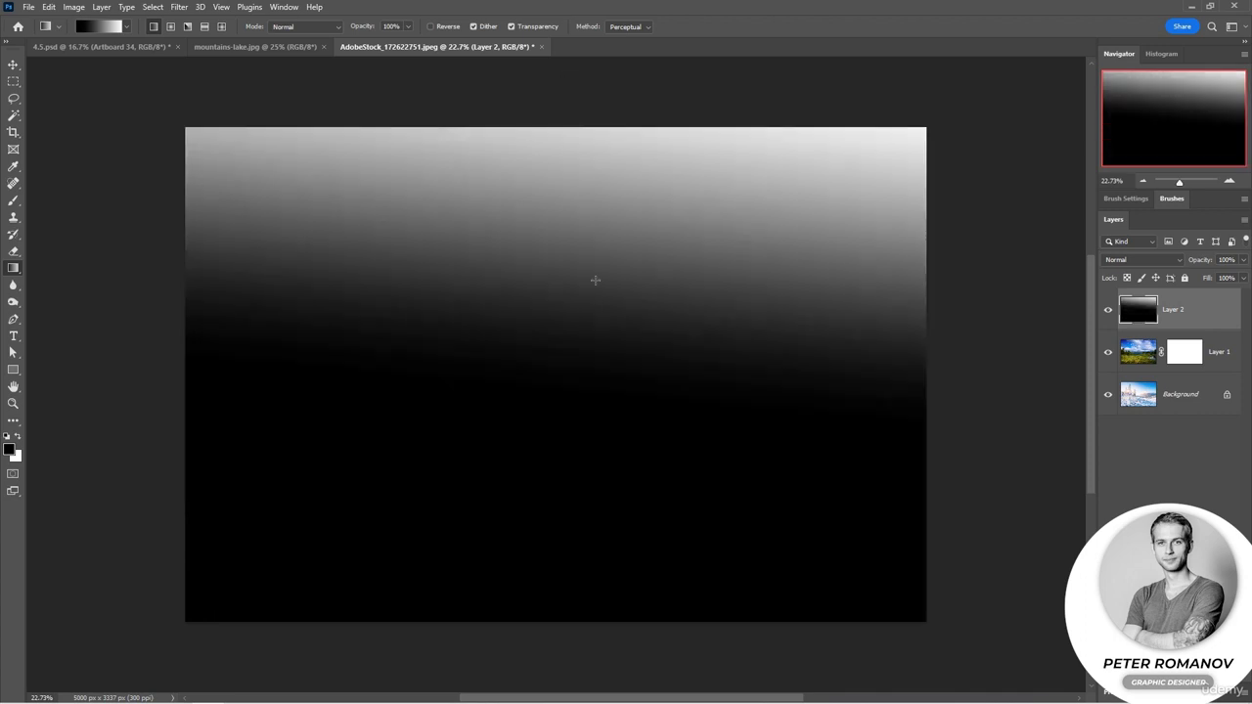
pyautogui.moveTo(777, 246); pyautogui.dragTo(479, 456)
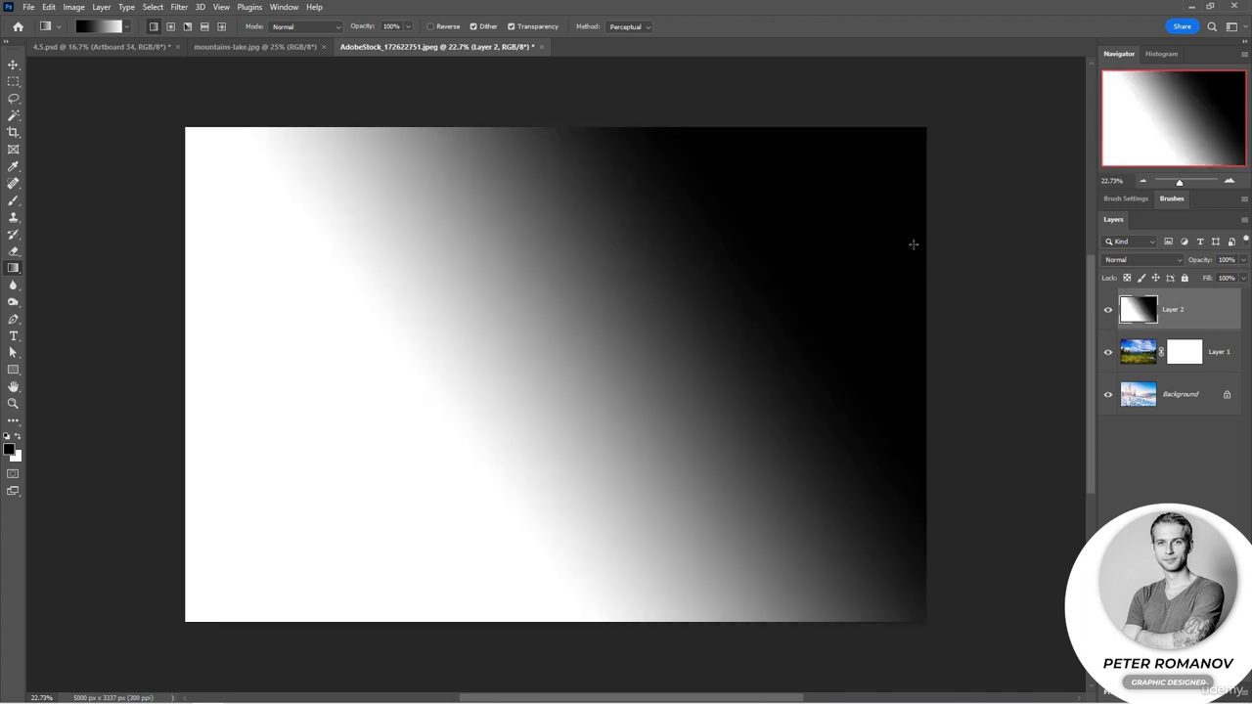
pyautogui.moveTo(965, 94); pyautogui.dragTo(689, 352)
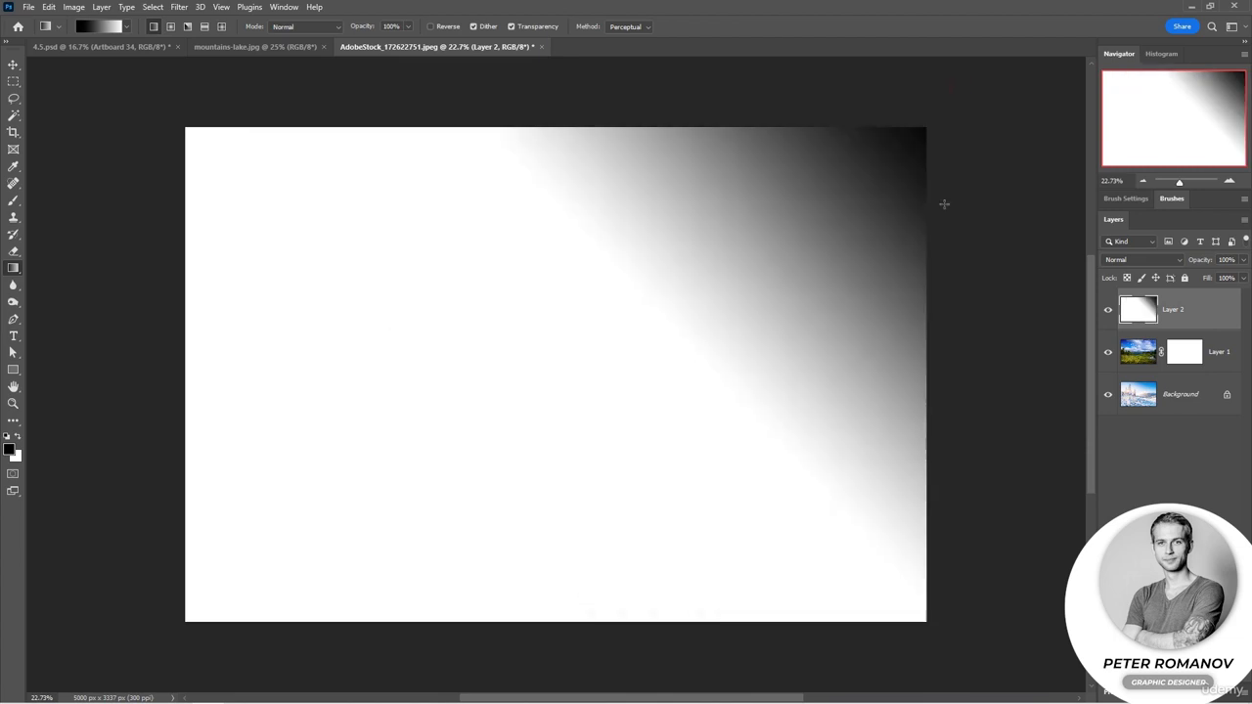
pyautogui.moveTo(1028, 76); pyautogui.dragTo(703, 291)
pyautogui.moveTo(972, 656); pyautogui.dragTo(515, 355)
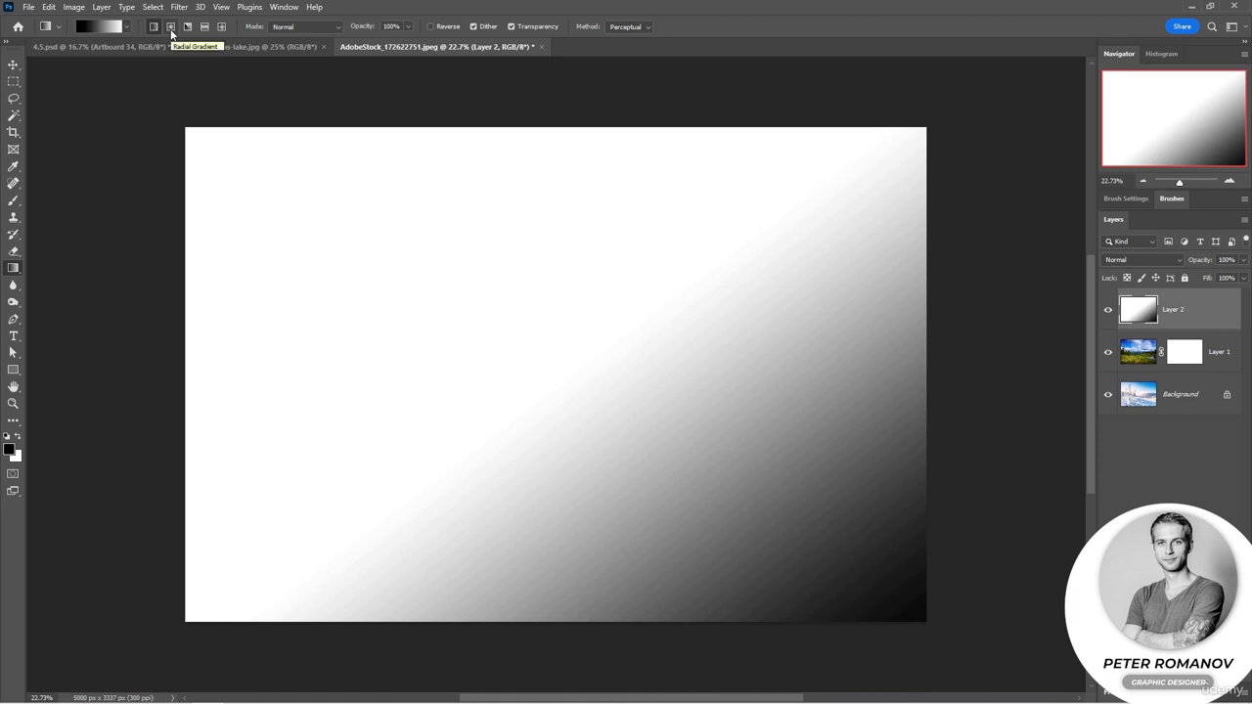
# Try a radial gradient and an angle gradient on Layer 2, each starting near the canvas centre.
pyautogui.click(172, 27)
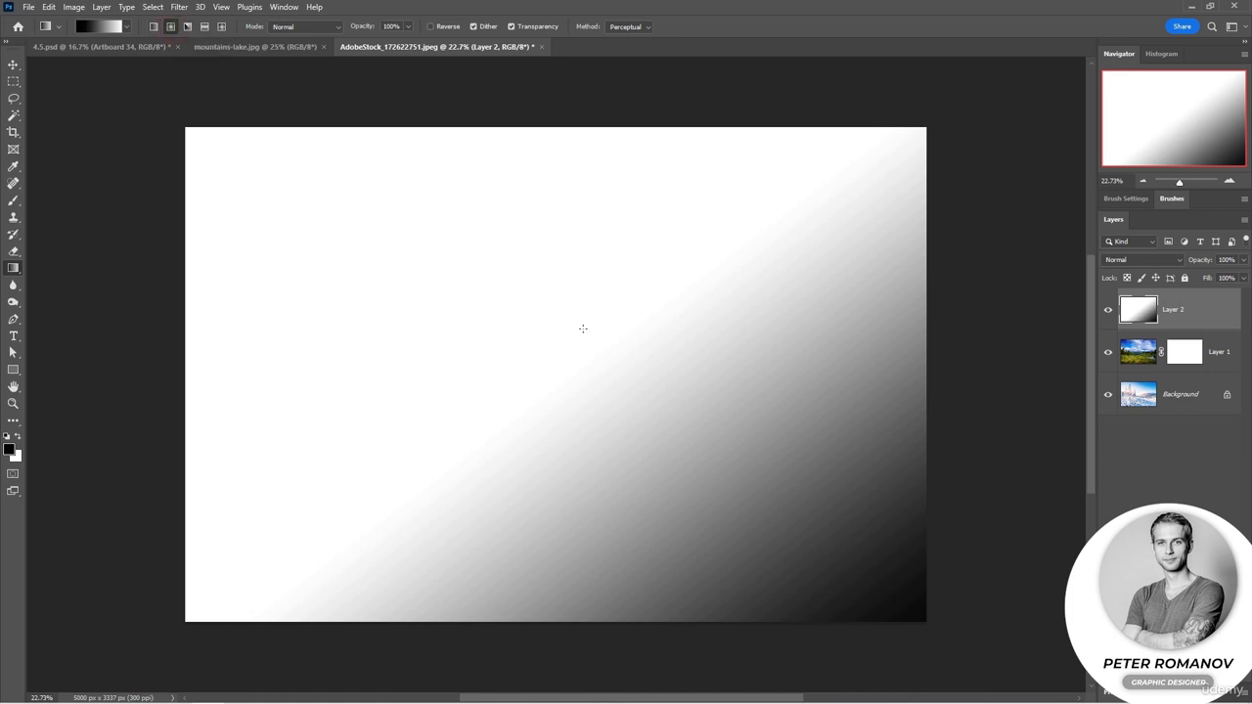
pyautogui.moveTo(553, 356); pyautogui.dragTo(153, 496)
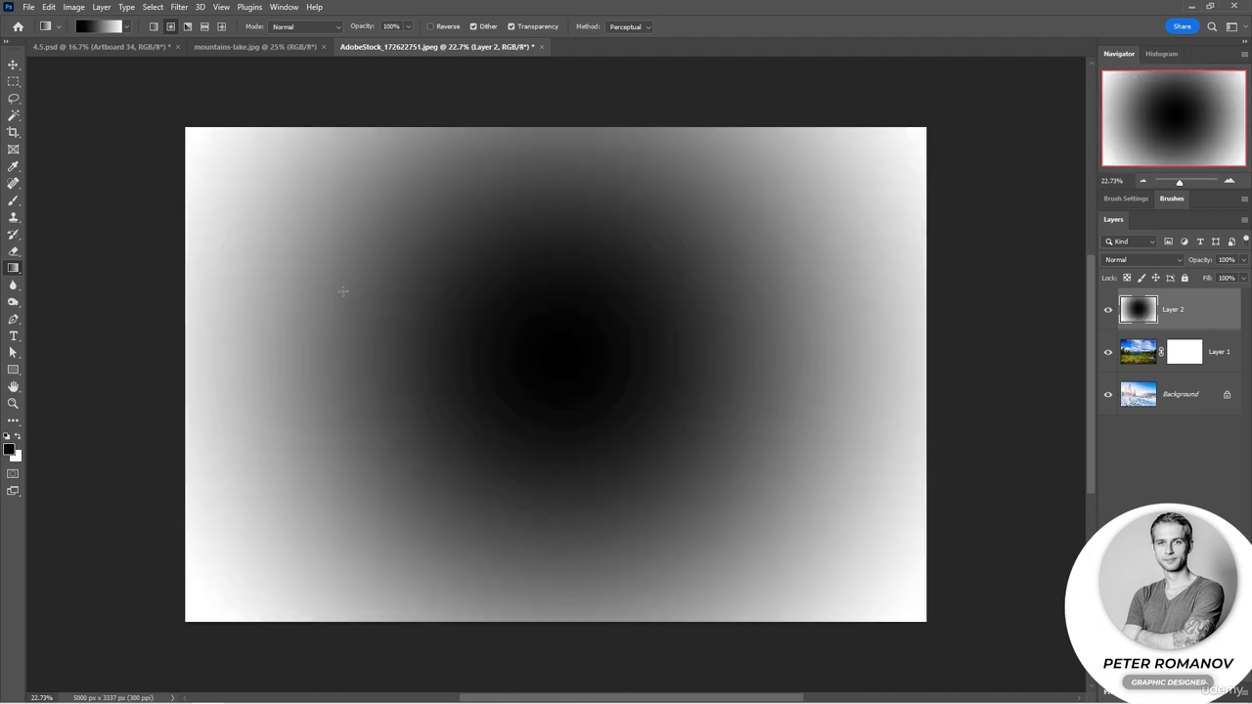
pyautogui.click(186, 26)
pyautogui.moveTo(541, 391); pyautogui.dragTo(531, 113)
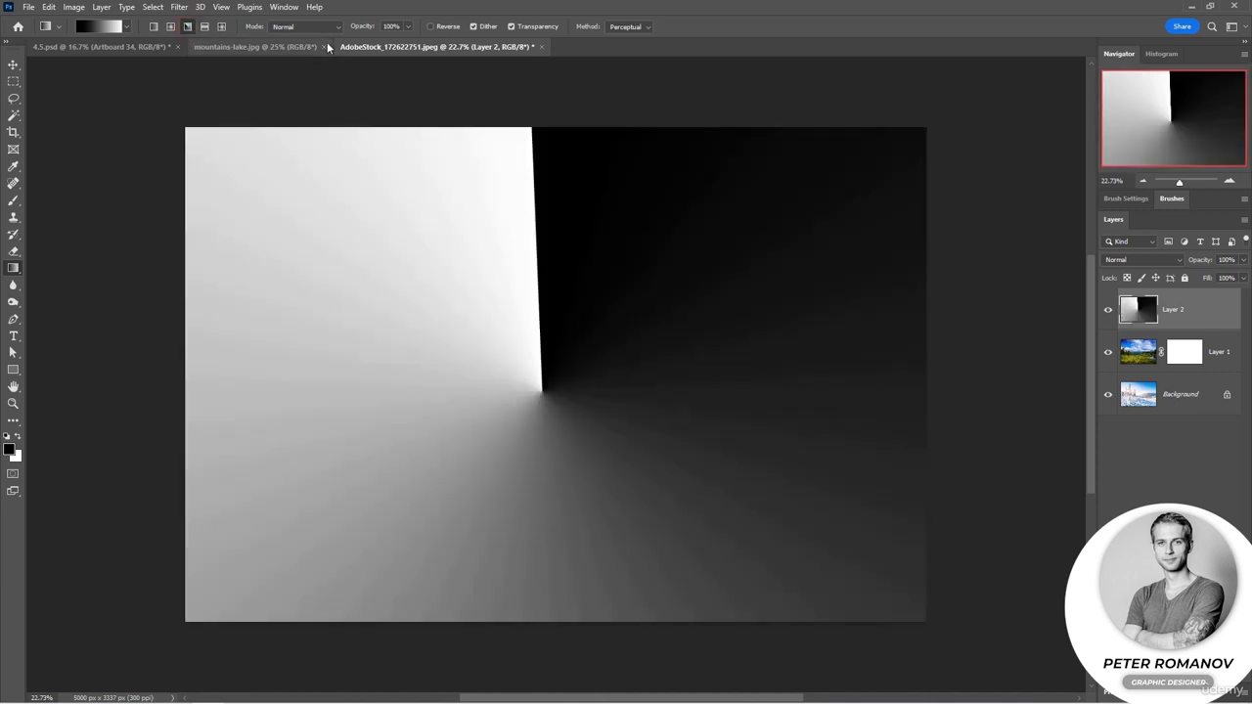
# Try diagonal reflected gradients and diamond gradients on Layer 2.
pyautogui.click(204, 26)
pyautogui.moveTo(233, 200); pyautogui.dragTo(572, 457)
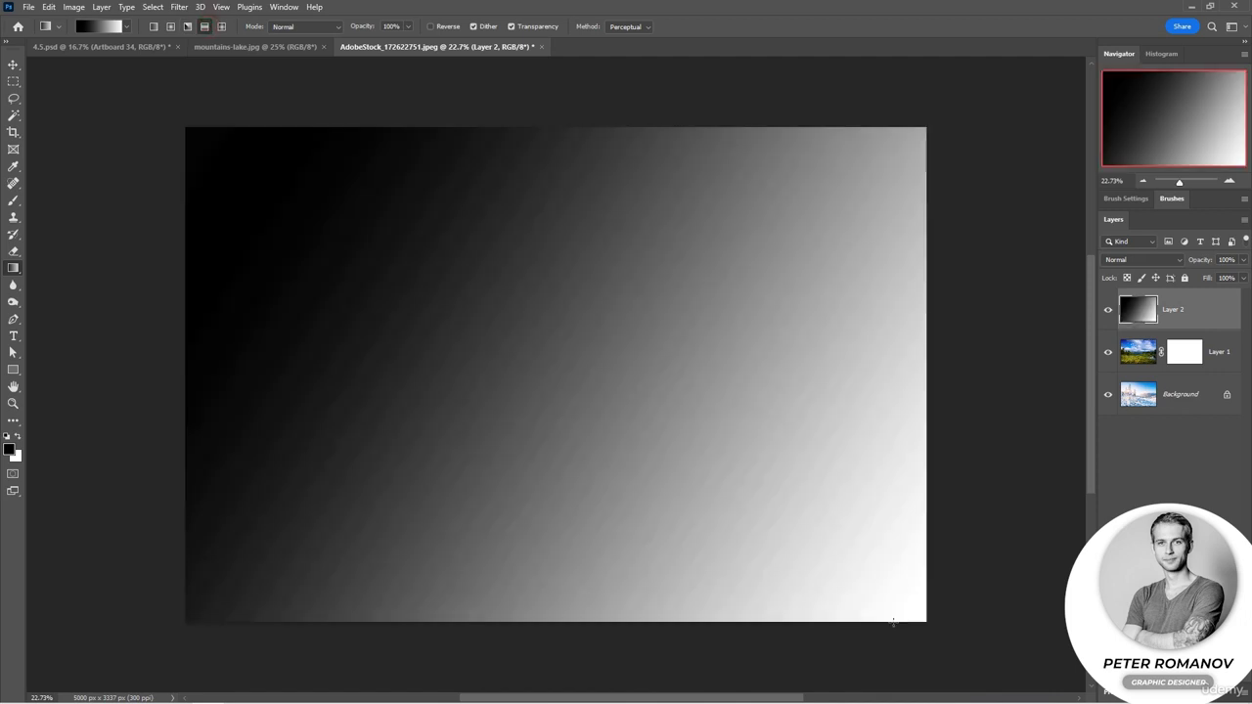
pyautogui.moveTo(559, 411); pyautogui.dragTo(652, 487)
pyautogui.click(221, 27)
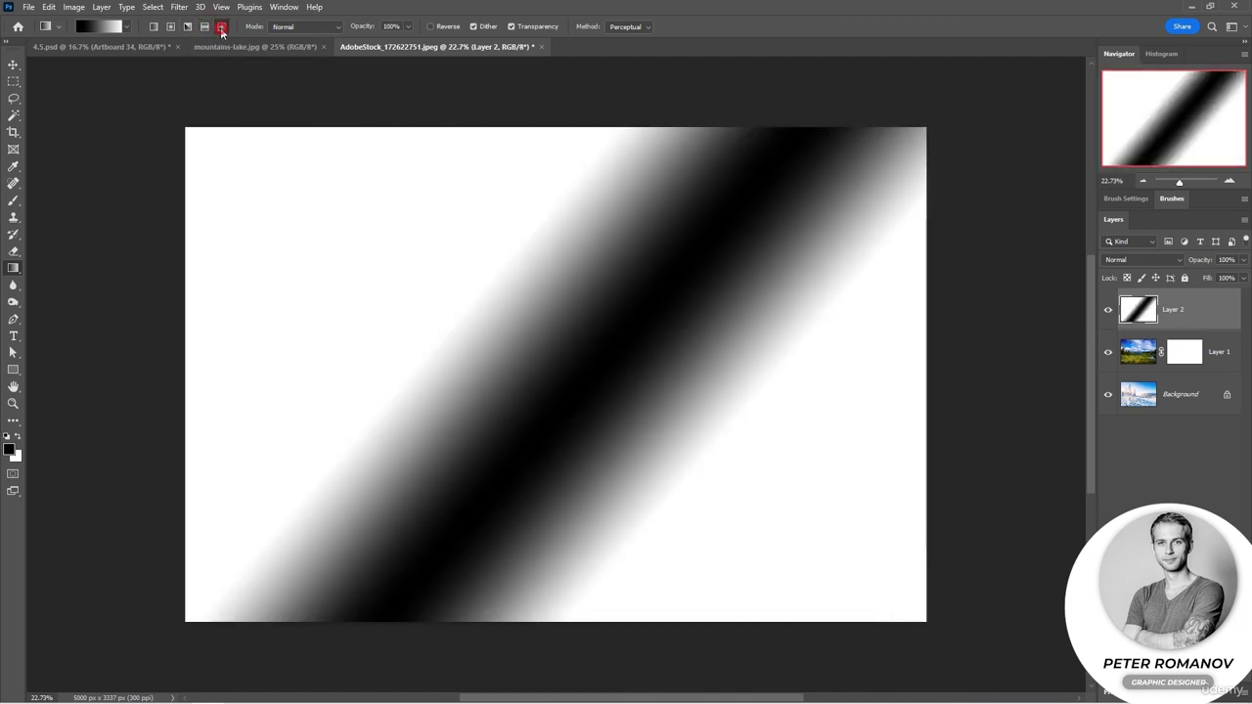
pyautogui.moveTo(332, 249); pyautogui.dragTo(548, 428)
pyautogui.moveTo(693, 341); pyautogui.dragTo(673, 358)
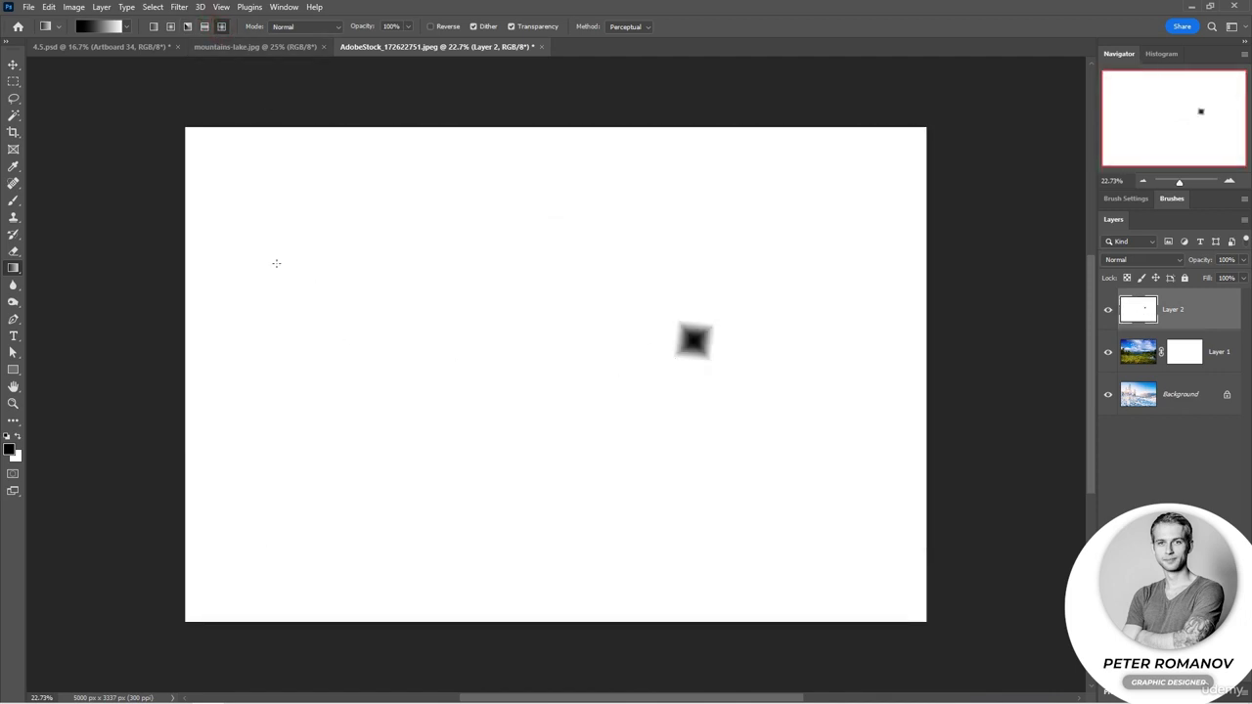
# Draw a horizontal linear gradient from the right side of Layer 2 towards the left, and delete Layer 2.
pyautogui.click(153, 27)
pyautogui.moveTo(996, 309)
pyautogui.mouseDown()
pyautogui.moveTo(344, 311)
pyautogui.moveTo(385, 313)
pyautogui.mouseUp()
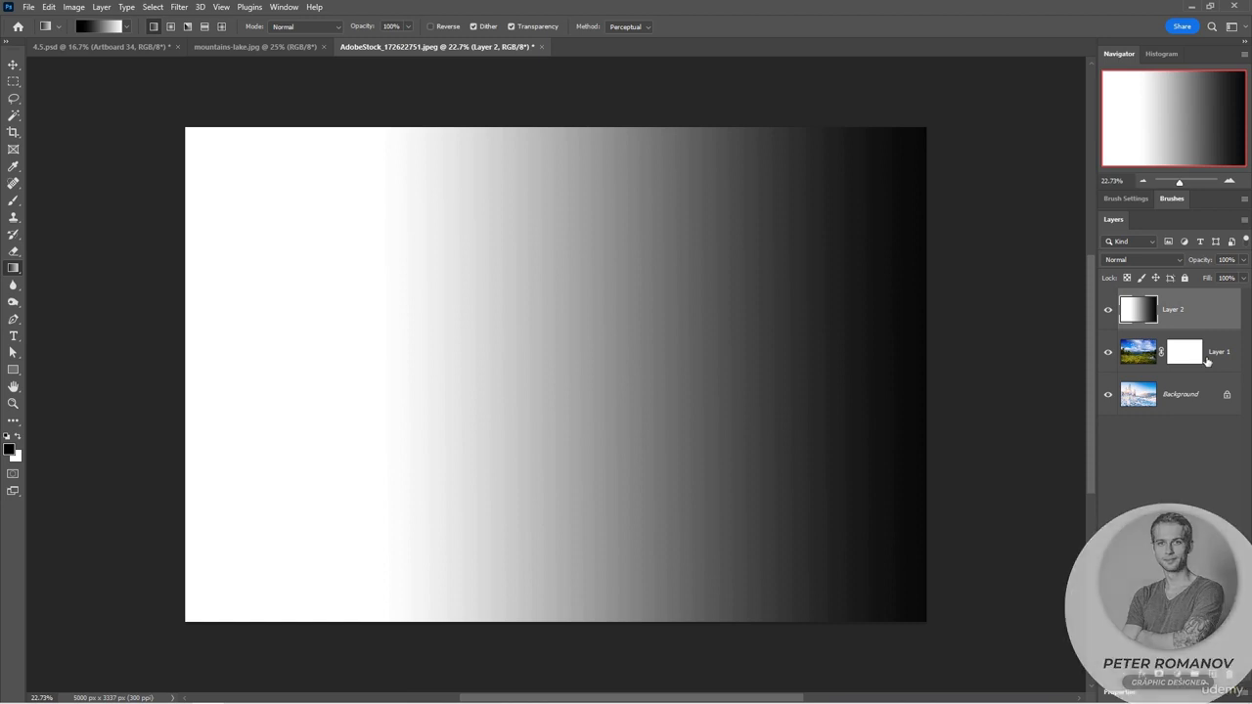
pyautogui.moveTo(1192, 323); pyautogui.dragTo(1231, 675)
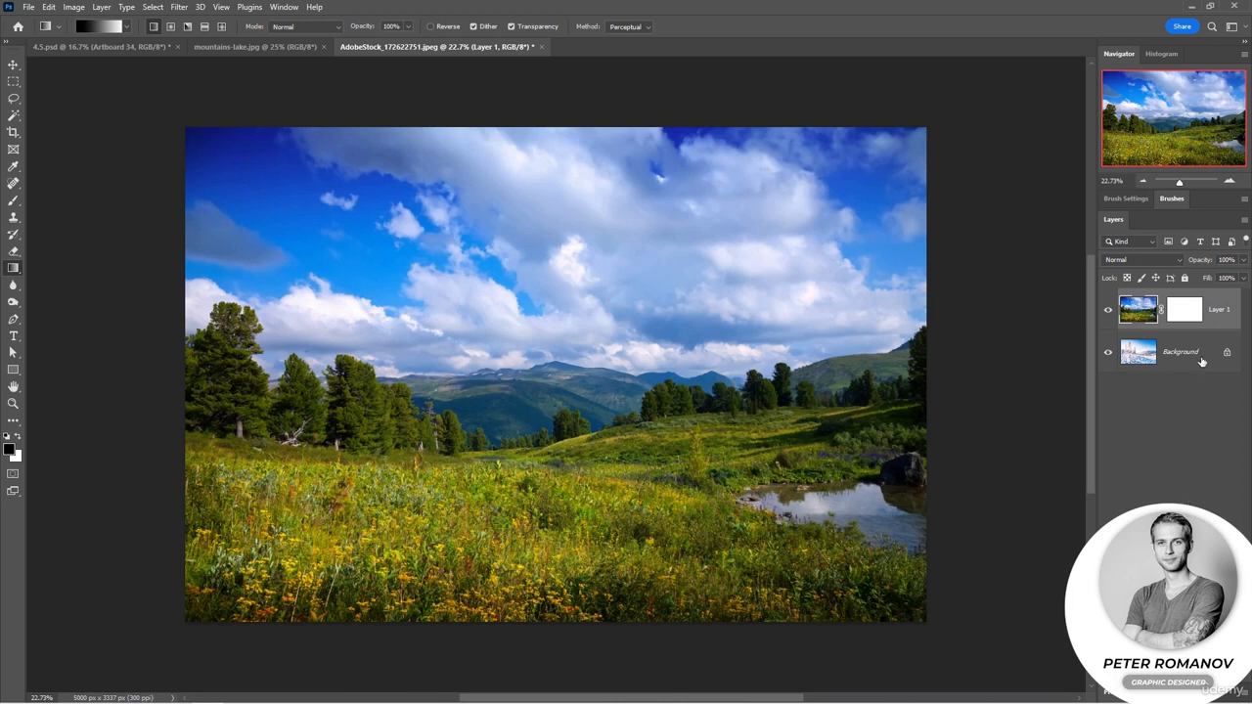
# Draw linear gradients across Layer 1's mask, from right to left and again from left to right, leaving winter on the left and summer on the right.
pyautogui.click(1179, 314)
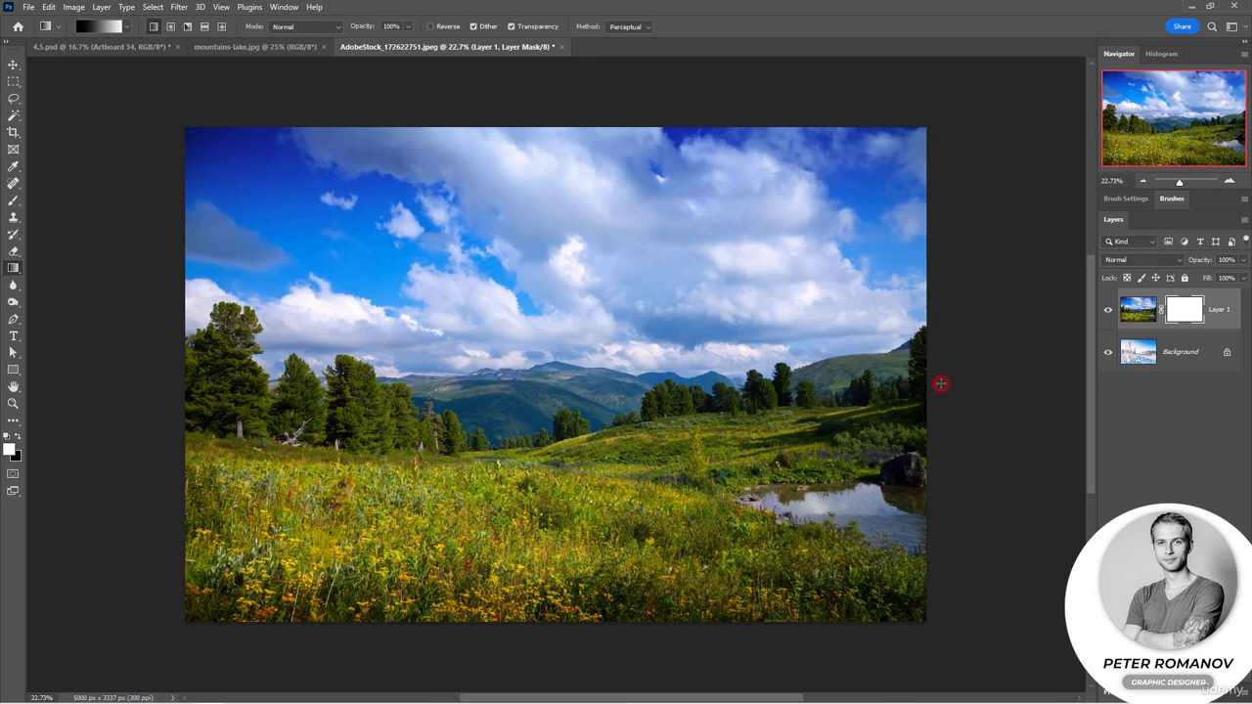
pyautogui.moveTo(940, 384); pyautogui.dragTo(193, 384)
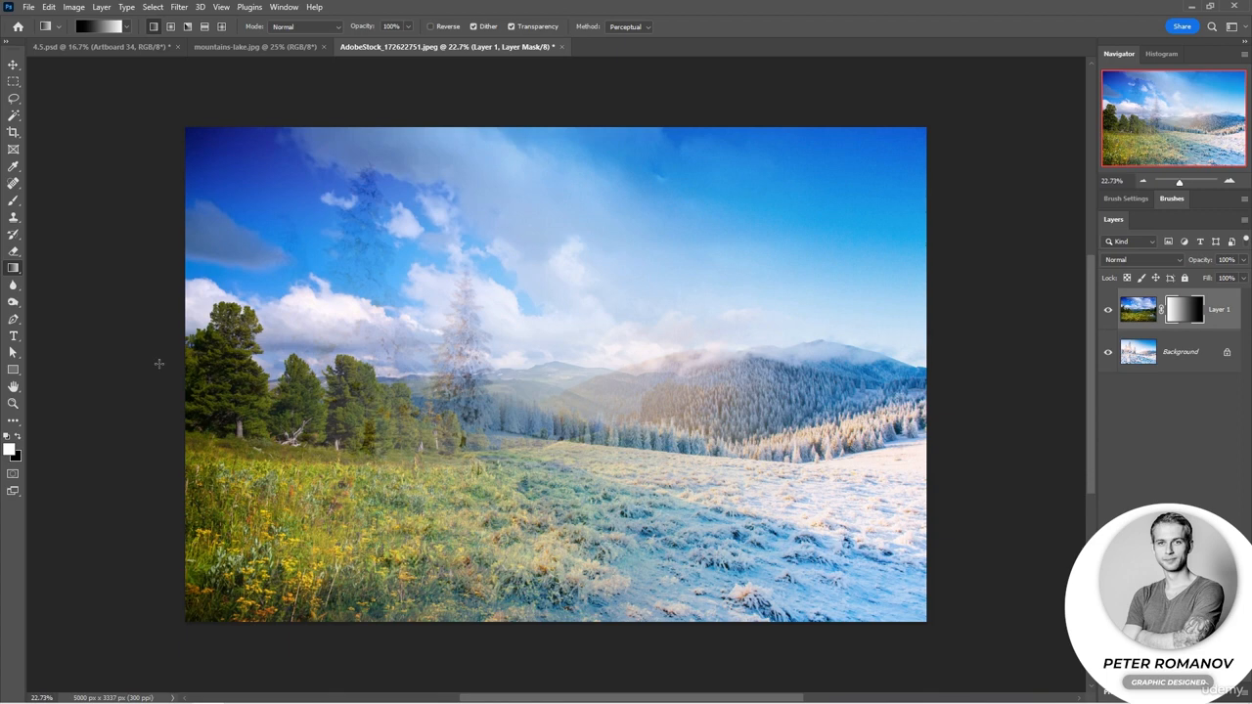
pyautogui.moveTo(157, 361); pyautogui.dragTo(861, 372)
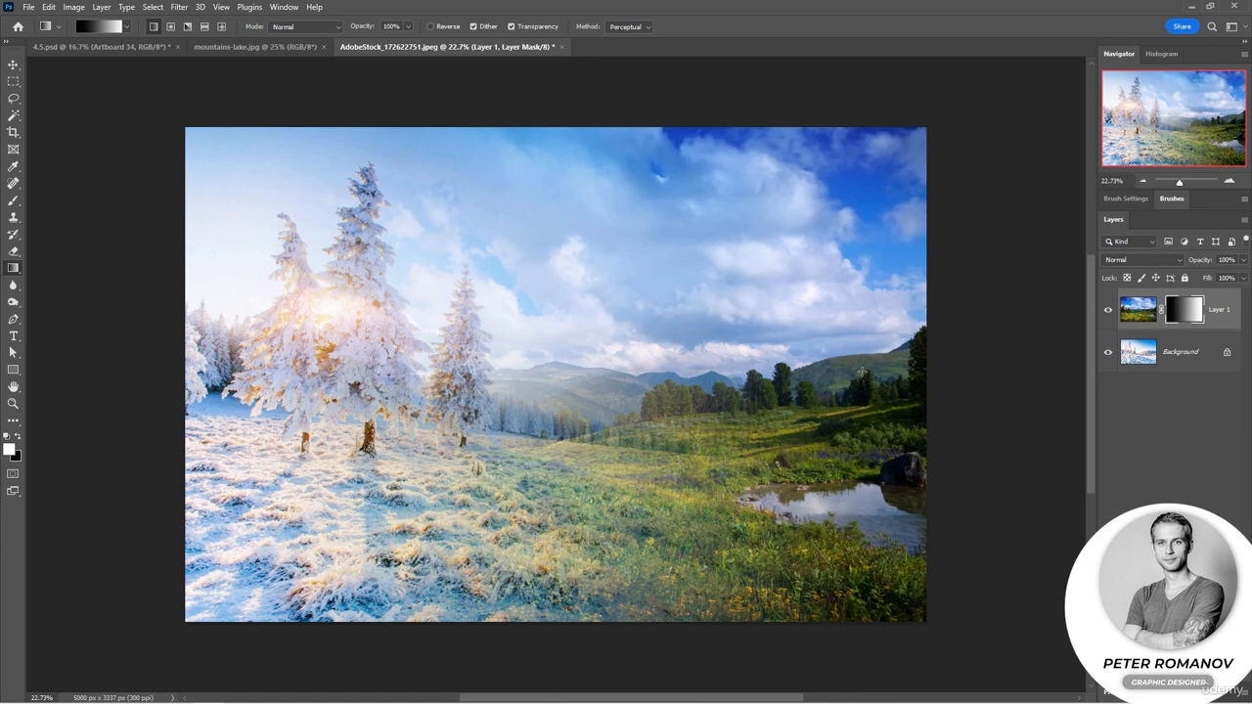
# Paint black on Layer 1's mask over the meadow and pond with a 1900 px brush to reveal the snowy ground.
pyautogui.click(13, 199)
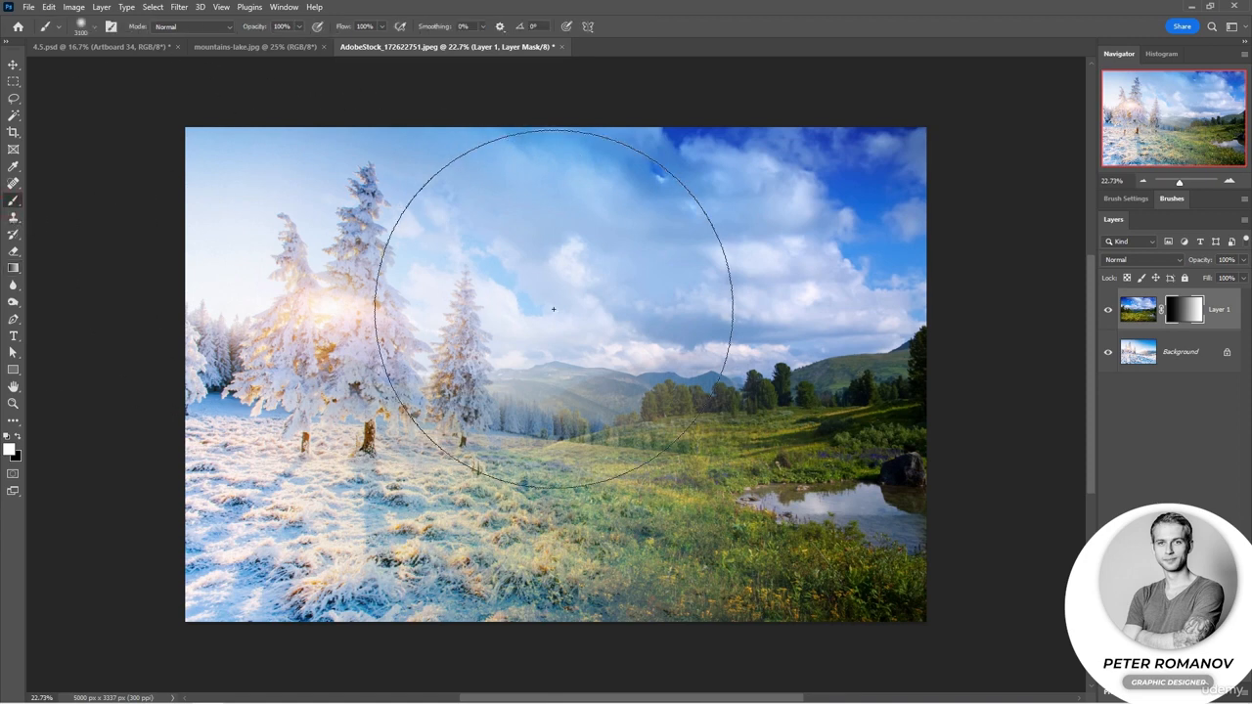
pyautogui.press('x')
pyautogui.press('[')
pyautogui.press('[')
pyautogui.press('[')
pyautogui.press('[')
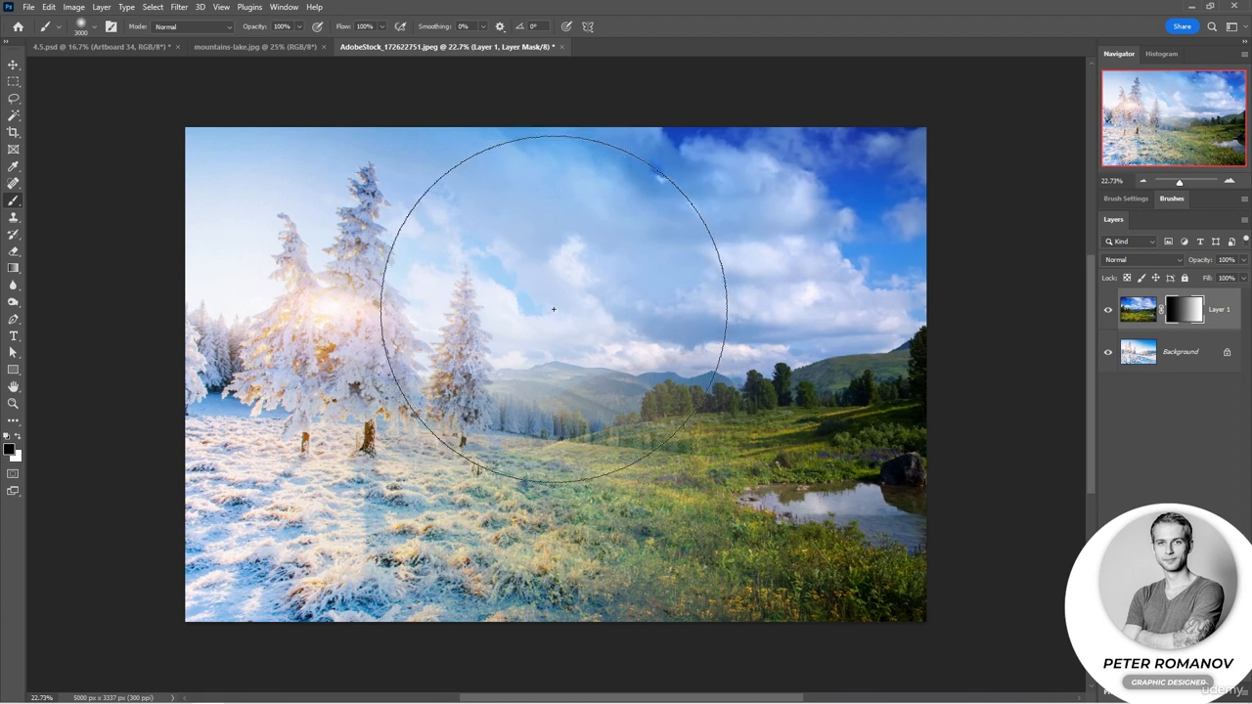
pyautogui.press('[')
pyautogui.press('[')
pyautogui.press('[')
pyautogui.press('[')
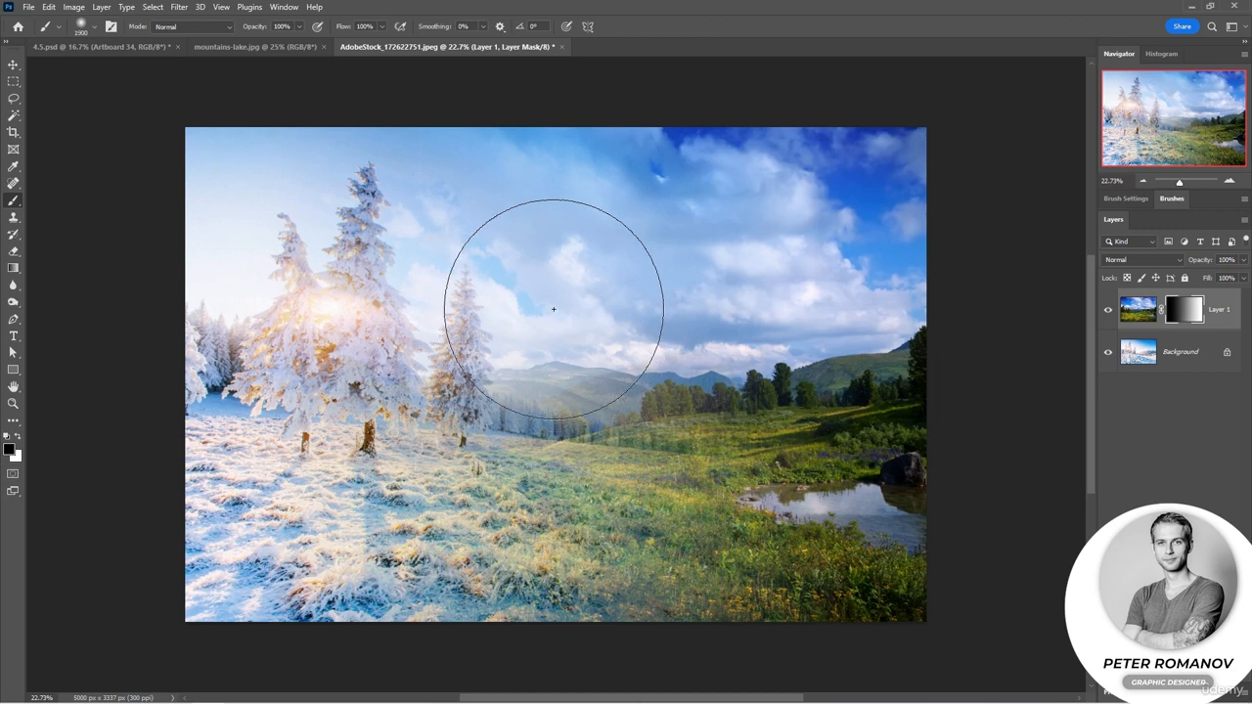
pyautogui.click(554, 309)
pyautogui.moveTo(752, 657)
pyautogui.mouseDown()
pyautogui.moveTo(423, 549)
pyautogui.moveTo(784, 580)
pyautogui.moveTo(922, 567)
pyautogui.moveTo(710, 577)
pyautogui.moveTo(646, 568)
pyautogui.moveTo(718, 569)
pyautogui.moveTo(581, 563)
pyautogui.moveTo(580, 548)
pyautogui.moveTo(263, 539)
pyautogui.moveTo(618, 413)
pyautogui.moveTo(312, 516)
pyautogui.moveTo(309, 578)
pyautogui.moveTo(229, 472)
pyautogui.moveTo(254, 315)
pyautogui.moveTo(226, 402)
pyautogui.moveTo(287, 398)
pyautogui.moveTo(251, 417)
pyautogui.moveTo(699, 509)
pyautogui.moveTo(556, 502)
pyautogui.moveTo(928, 518)
pyautogui.mouseUp()
# Reduce the brush to 1100 px at 69% opacity and paint black over the leftover summer traces at the snowfield's right edge.
pyautogui.press('[')
pyautogui.press('[')
pyautogui.press('[')
pyautogui.press('[')
pyautogui.press('[')
pyautogui.press('[')
pyautogui.press('[')
pyautogui.press('[')
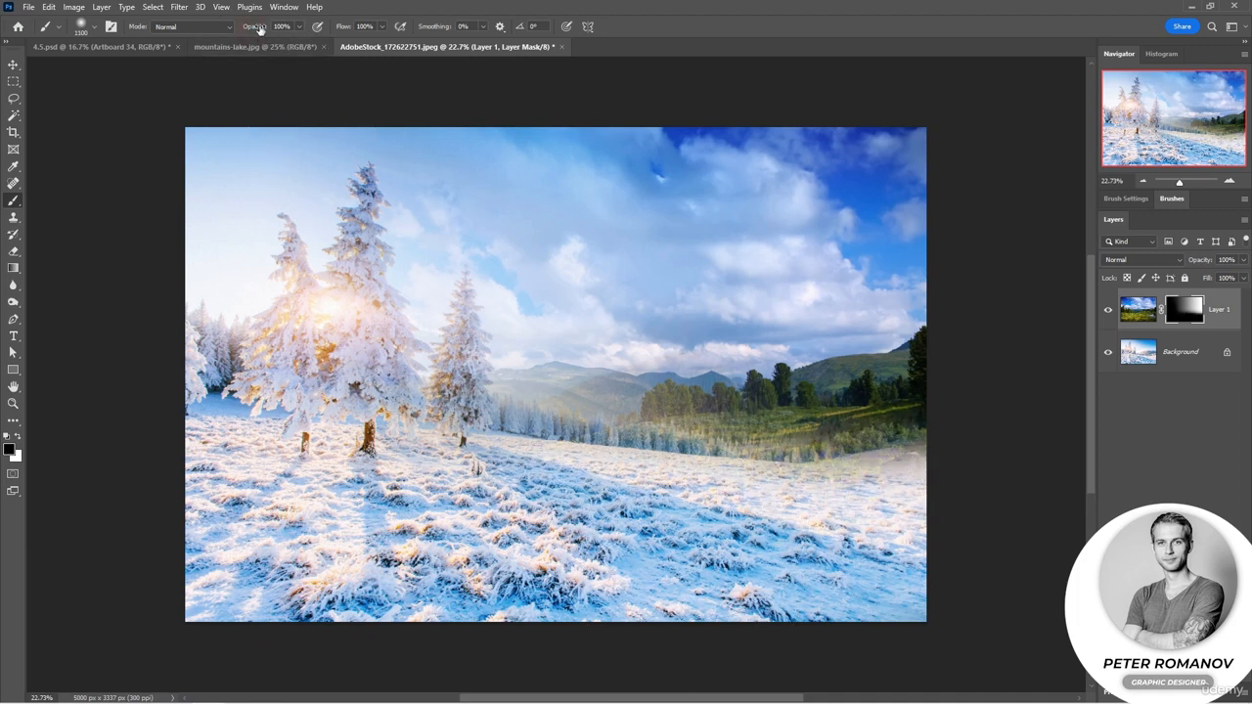
pyautogui.moveTo(259, 29); pyautogui.dragTo(240, 30)
pyautogui.moveTo(893, 506)
pyautogui.mouseDown()
pyautogui.moveTo(909, 508)
pyautogui.moveTo(641, 550)
pyautogui.mouseUp()
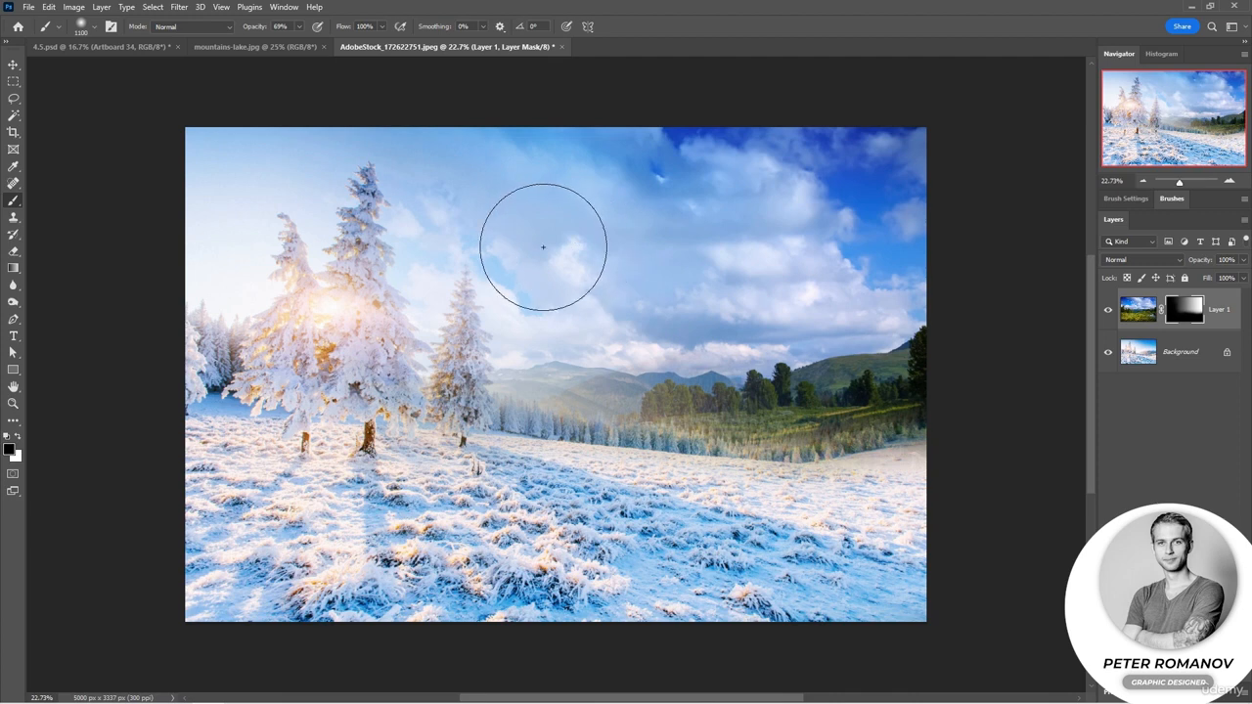
# Paint white on the mask over the sky and distant hills, first at 69% and again at 100% opacity, to restore the summer scenery.
pyautogui.press('x')
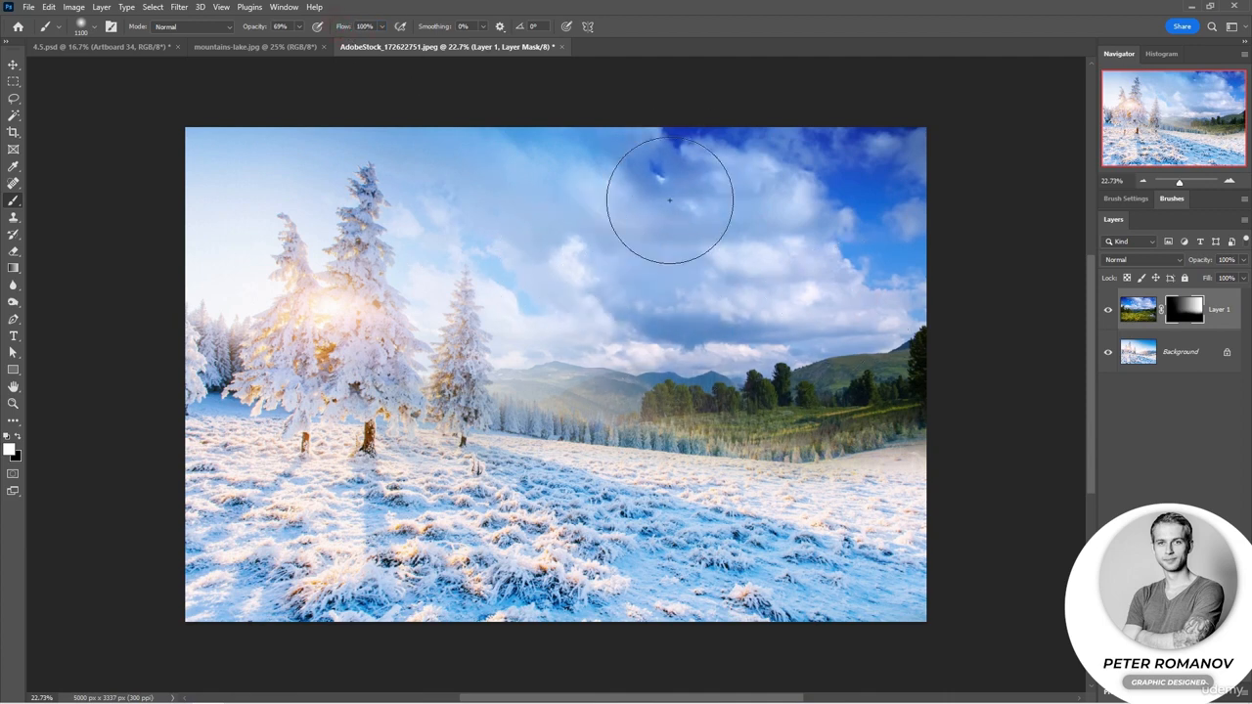
pyautogui.moveTo(867, 363)
pyautogui.mouseDown()
pyautogui.moveTo(581, 329)
pyautogui.moveTo(561, 357)
pyautogui.moveTo(578, 355)
pyautogui.moveTo(558, 355)
pyautogui.moveTo(539, 265)
pyautogui.moveTo(710, 158)
pyautogui.moveTo(274, 111)
pyautogui.moveTo(182, 173)
pyautogui.moveTo(161, 163)
pyautogui.moveTo(134, 236)
pyautogui.moveTo(284, 113)
pyautogui.moveTo(395, 145)
pyautogui.mouseUp()
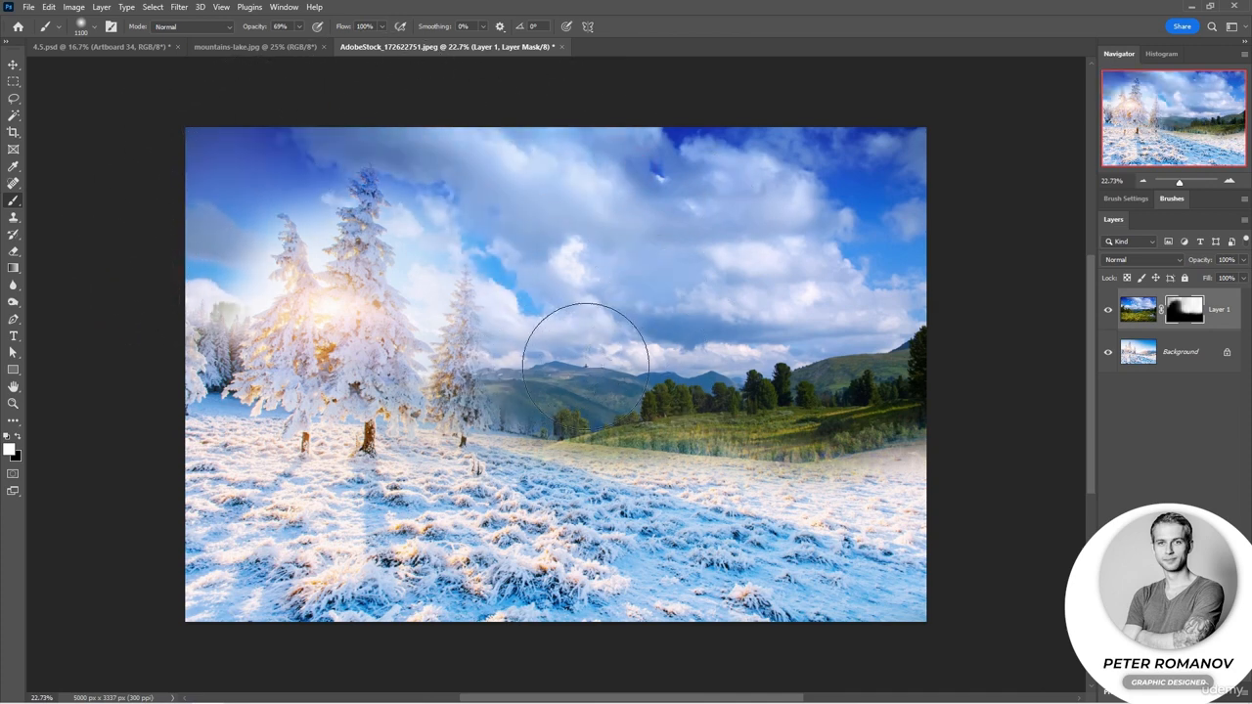
pyautogui.moveTo(255, 29); pyautogui.dragTo(288, 29)
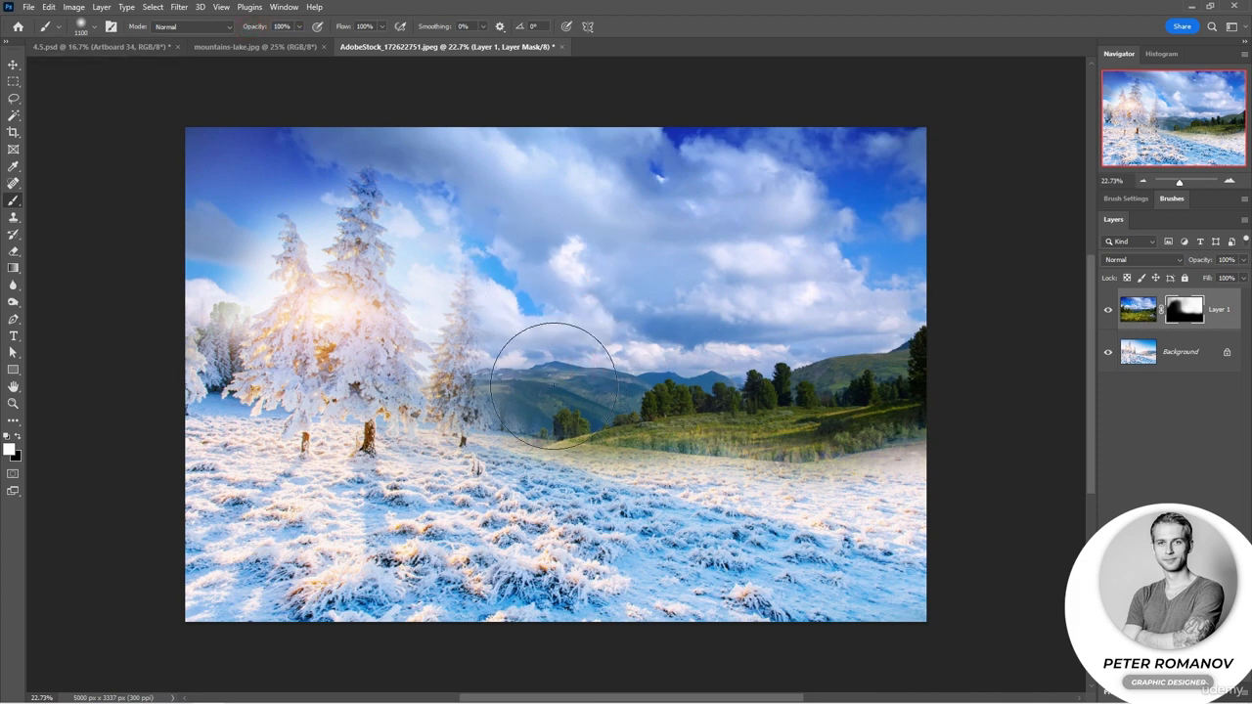
pyautogui.moveTo(554, 385)
pyautogui.mouseDown()
pyautogui.moveTo(805, 405)
pyautogui.moveTo(852, 330)
pyautogui.mouseUp()
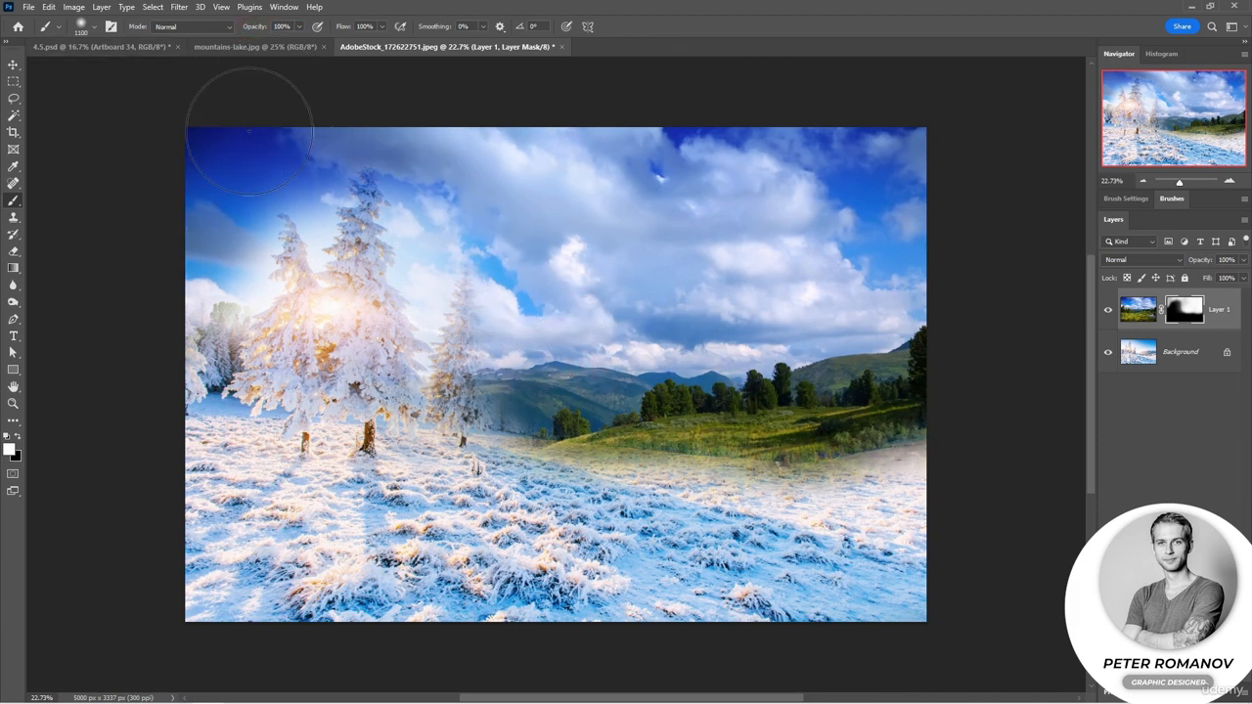
# Paint black on Layer 1's mask with a 1600 px brush over the sky around the frosted trees to reveal the winter sky.
pyautogui.click(17, 437)
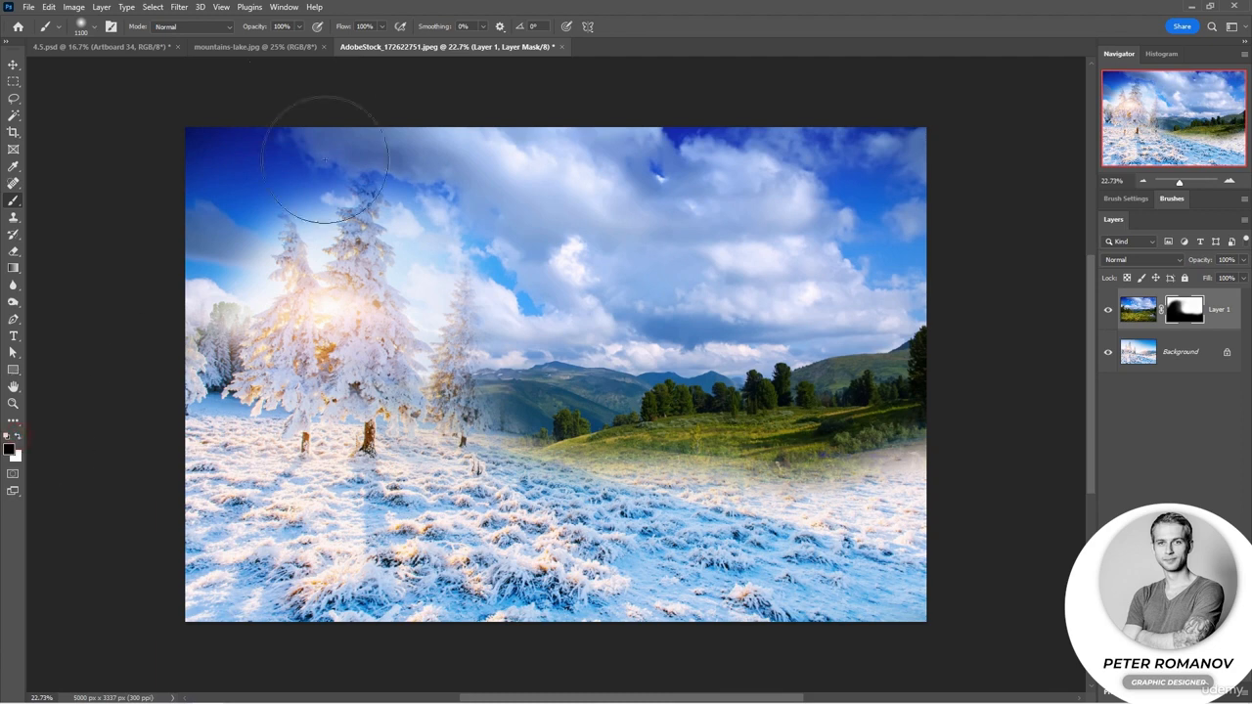
pyautogui.press(']')
pyautogui.press(']')
pyautogui.press(']')
pyautogui.press(']')
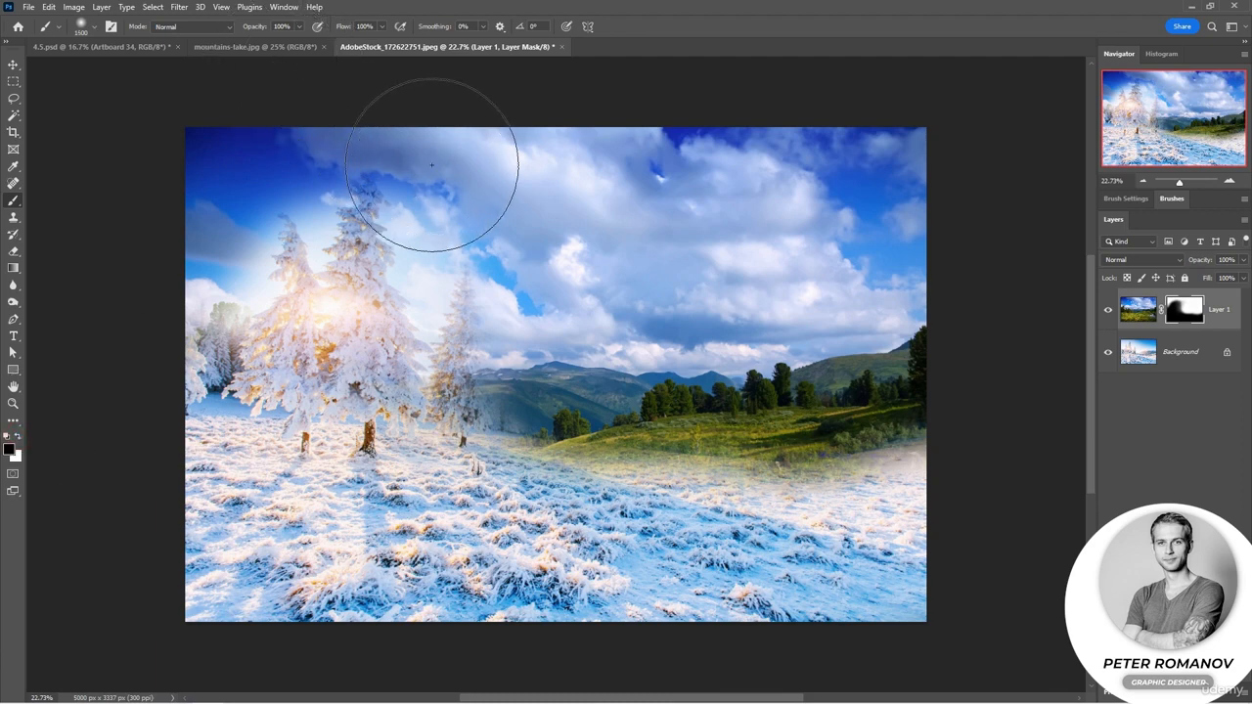
pyautogui.moveTo(419, 153)
pyautogui.mouseDown()
pyautogui.moveTo(330, 342)
pyautogui.moveTo(316, 318)
pyautogui.moveTo(229, 294)
pyautogui.mouseUp()
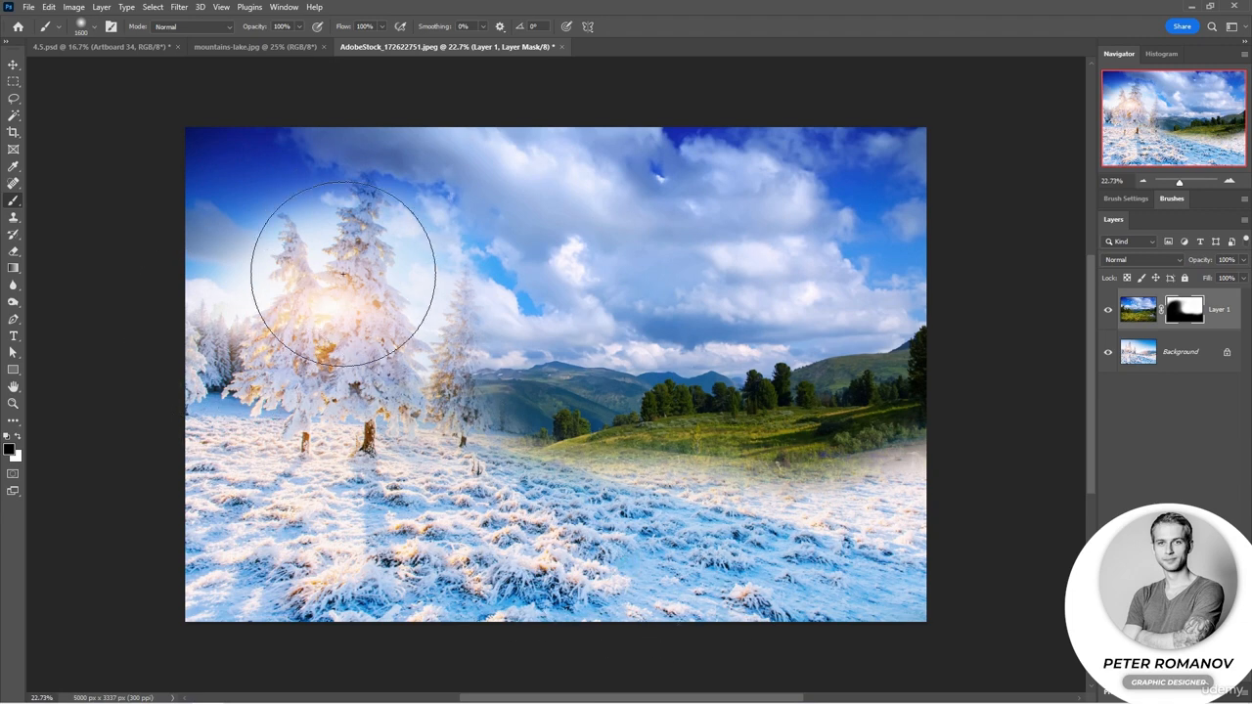
pyautogui.click(308, 238)
pyautogui.click(325, 235)
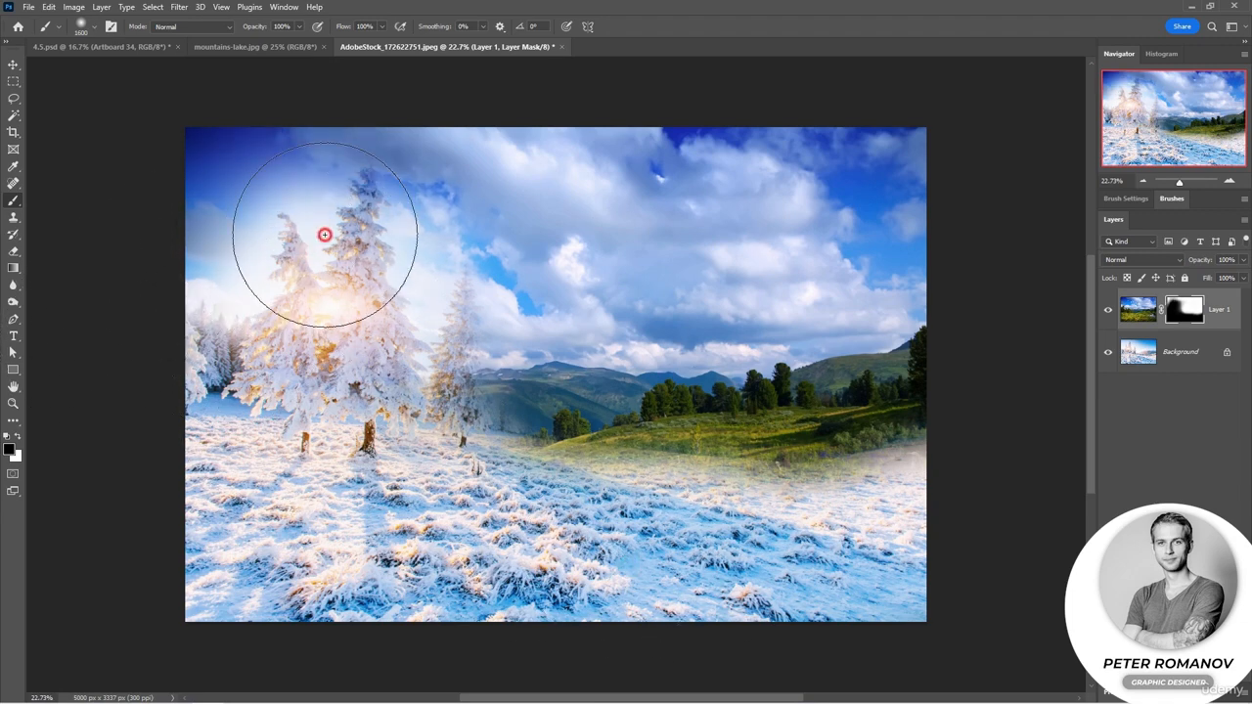
pyautogui.moveTo(325, 235)
pyautogui.mouseDown()
pyautogui.moveTo(230, 186)
pyautogui.moveTo(201, 217)
pyautogui.moveTo(206, 327)
pyautogui.mouseUp()
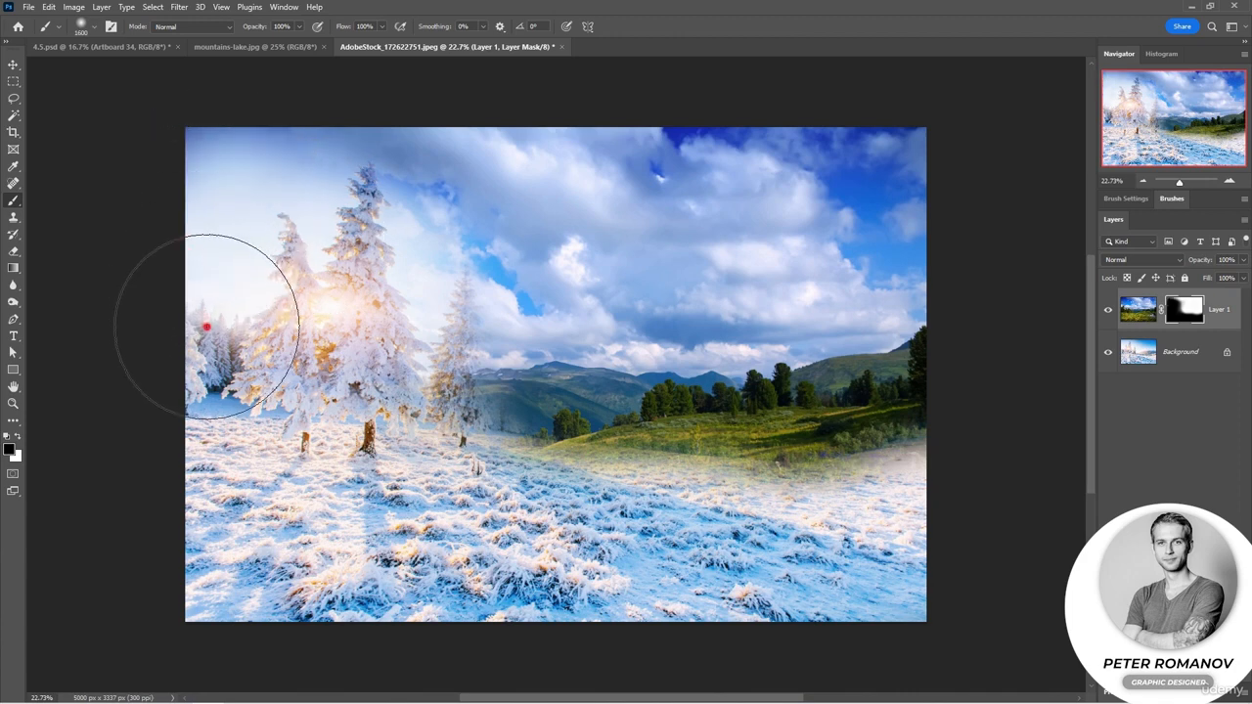
pyautogui.click(183, 378)
pyautogui.click(184, 200)
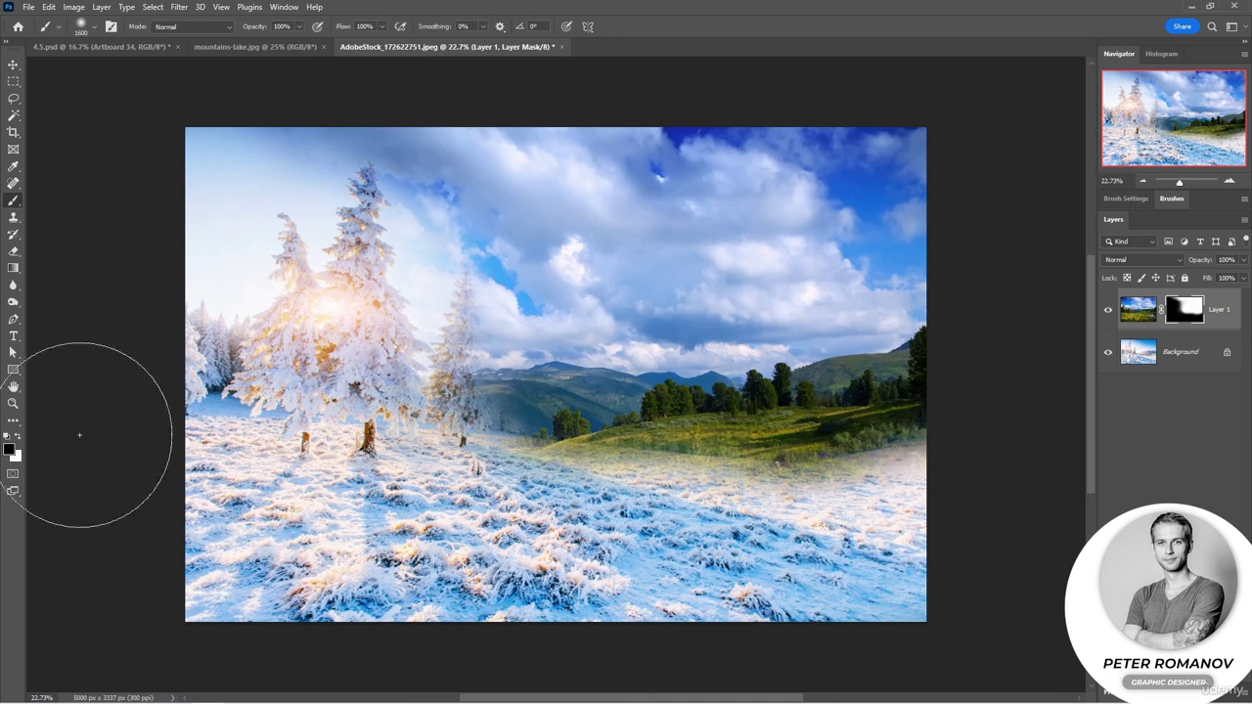
# With a 400 px brush, paint white on the mask over the meadow's right end and black along the snowfield's upper edge.
pyautogui.click(18, 436)
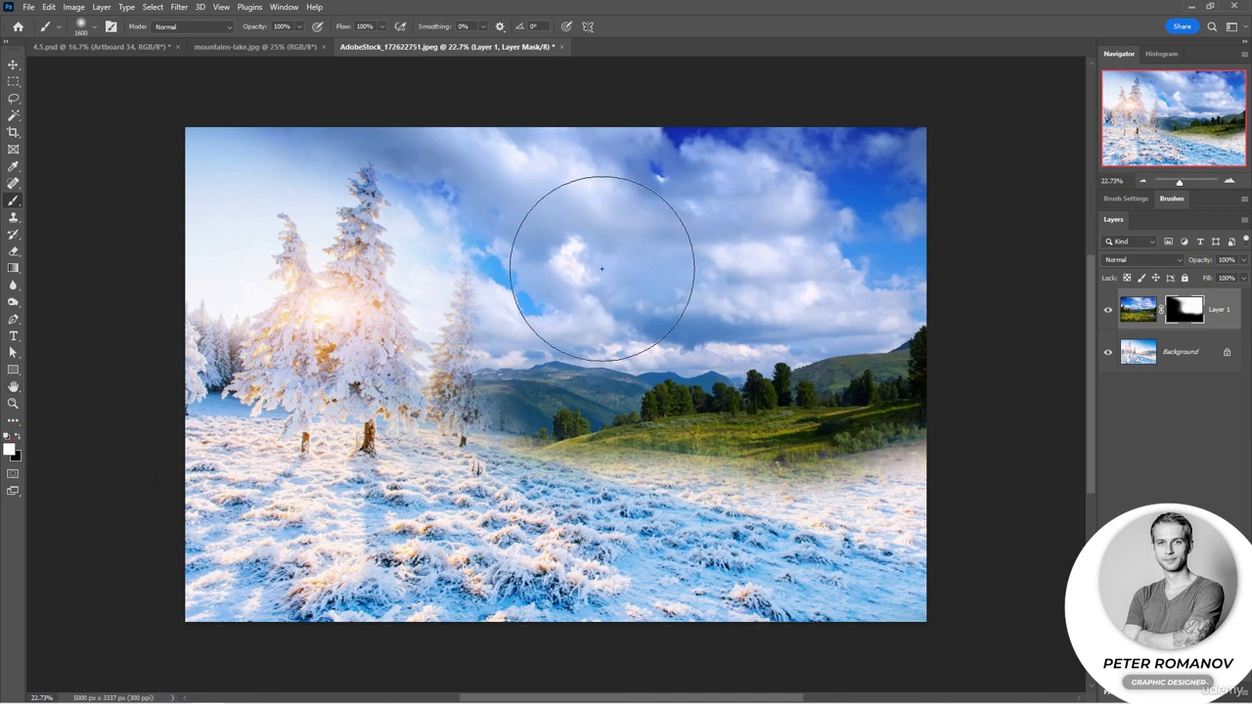
pyautogui.press('[')
pyautogui.press('[')
pyautogui.press('[')
pyautogui.press('[')
pyautogui.press('[')
pyautogui.press('[')
pyautogui.press('[')
pyautogui.press('[')
pyautogui.press('[')
pyautogui.press('[')
pyautogui.press('[')
pyautogui.press('[')
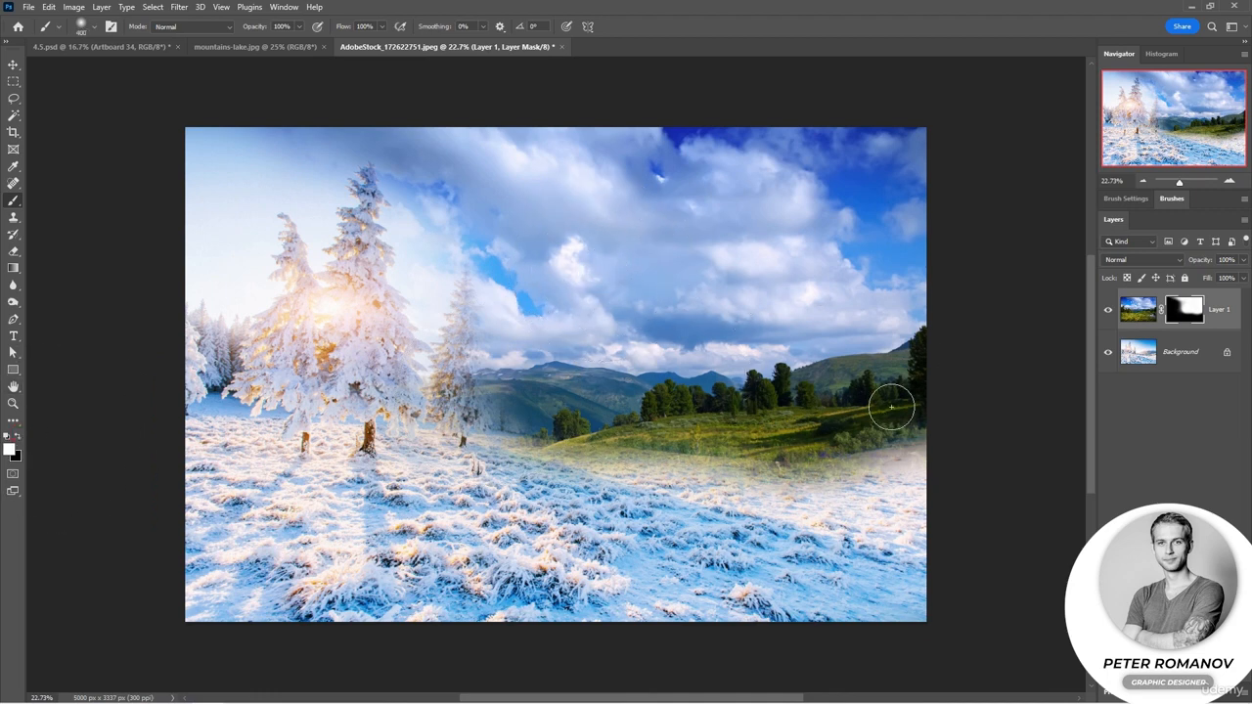
pyautogui.moveTo(886, 405)
pyautogui.mouseDown()
pyautogui.moveTo(825, 461)
pyautogui.moveTo(926, 434)
pyautogui.moveTo(844, 445)
pyautogui.moveTo(771, 426)
pyautogui.moveTo(615, 421)
pyautogui.moveTo(838, 425)
pyautogui.moveTo(596, 423)
pyautogui.moveTo(843, 465)
pyautogui.moveTo(935, 457)
pyautogui.moveTo(873, 461)
pyautogui.mouseUp()
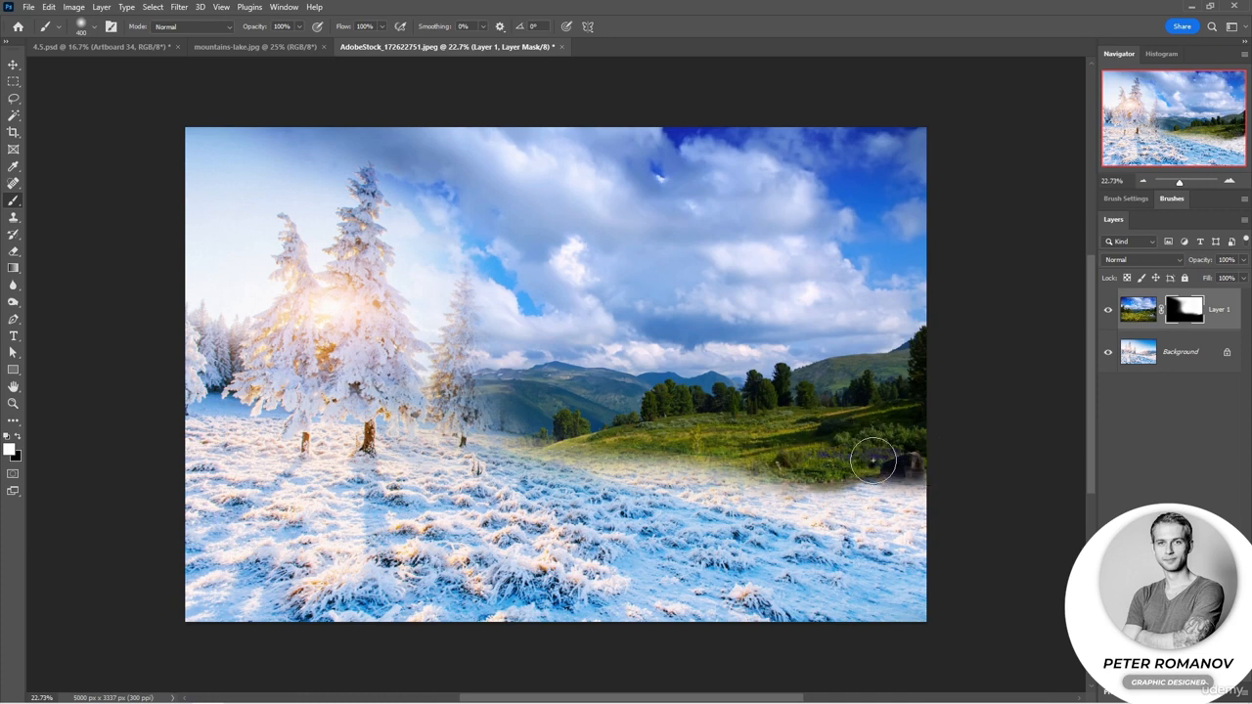
pyautogui.click(19, 436)
pyautogui.moveTo(687, 480)
pyautogui.mouseDown()
pyautogui.moveTo(915, 525)
pyautogui.moveTo(712, 478)
pyautogui.moveTo(475, 439)
pyautogui.mouseUp()
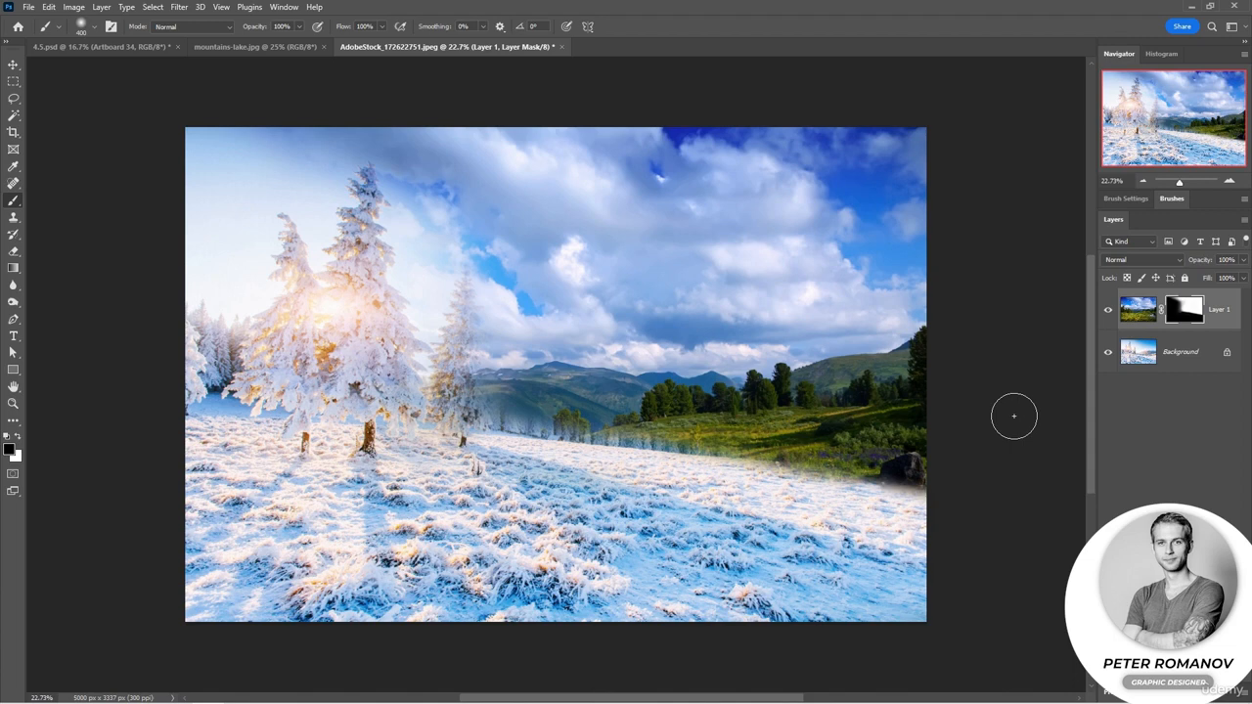
# Switch to the 4.5.psd document and show Layer 1, Layer 2 and the Artboard 34 layer above the portrait.
pyautogui.click(111, 49)
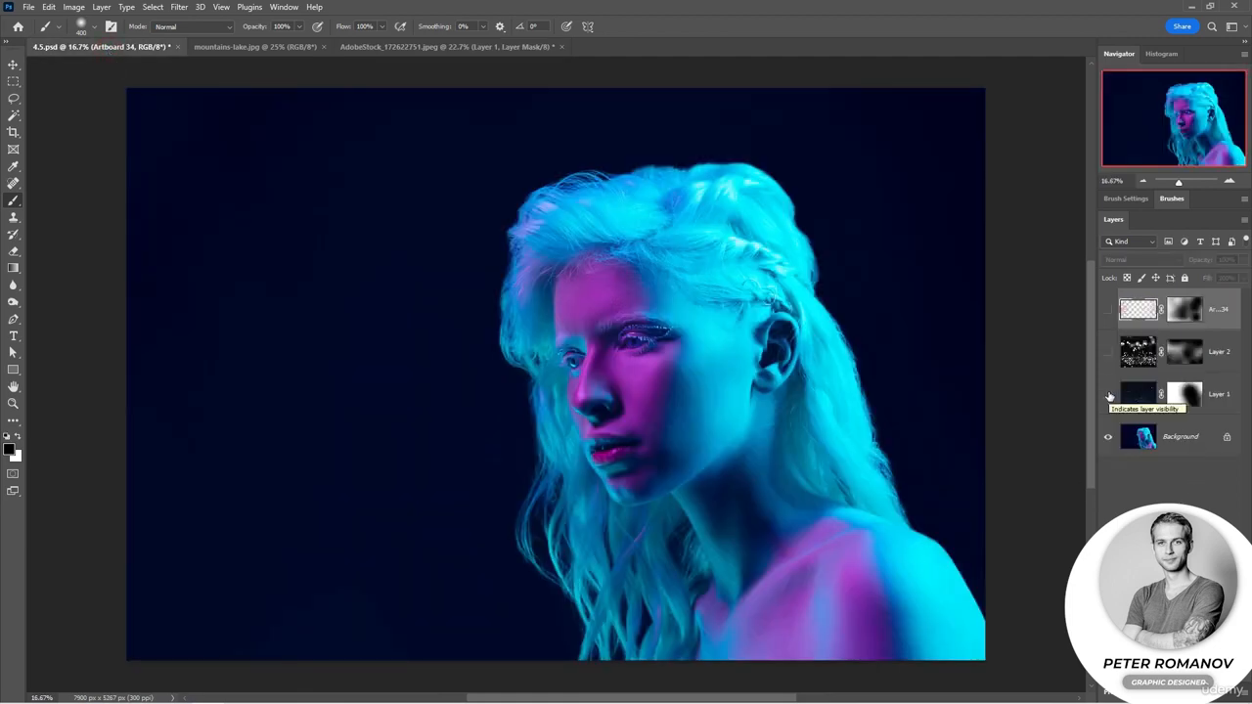
pyautogui.click(1109, 394)
pyautogui.click(1108, 352)
pyautogui.click(1108, 310)
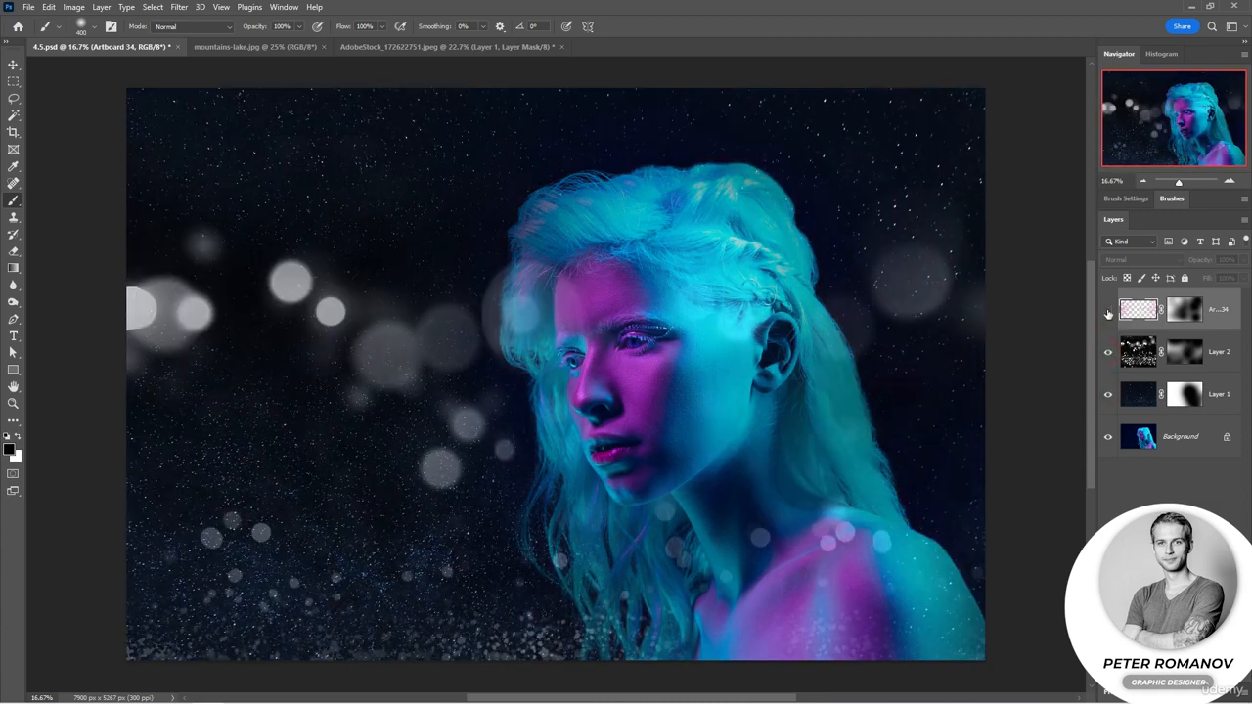
pyautogui.click(1108, 311)
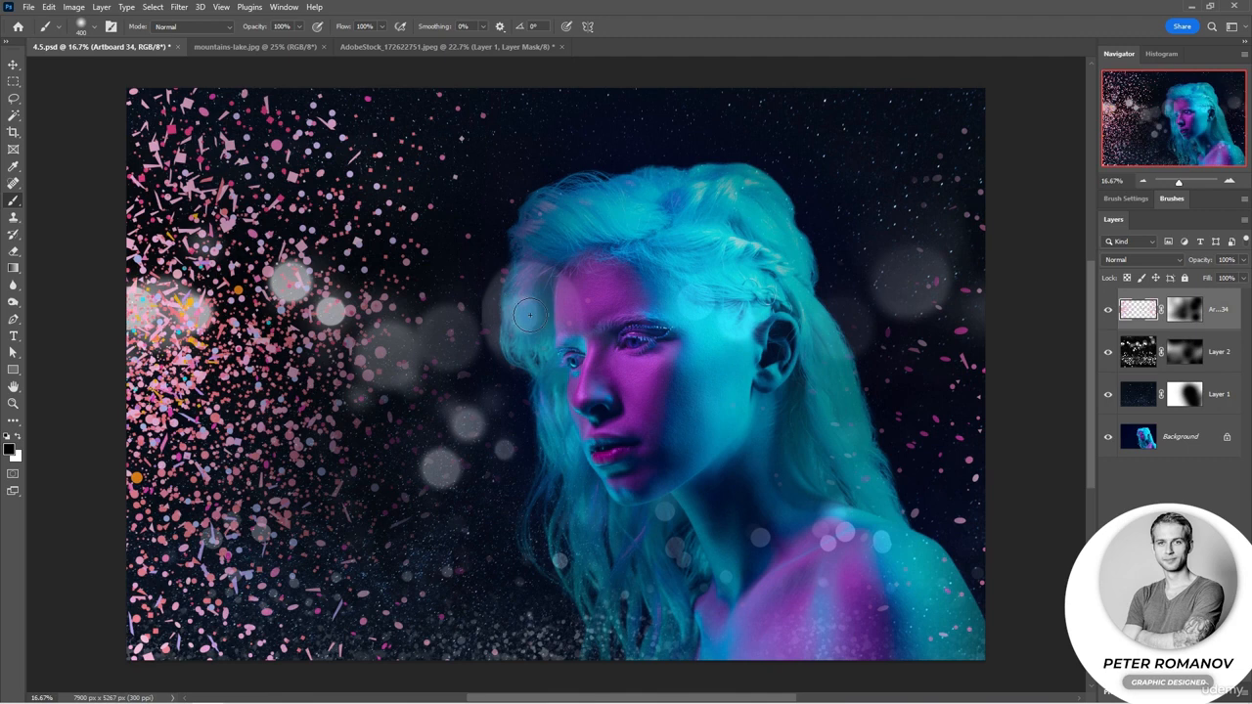
# Copy the entire bokeh image from 2.png and paste it into 4.5.psd as a new layer.
pyautogui.hotkey('ctrl', 'a')
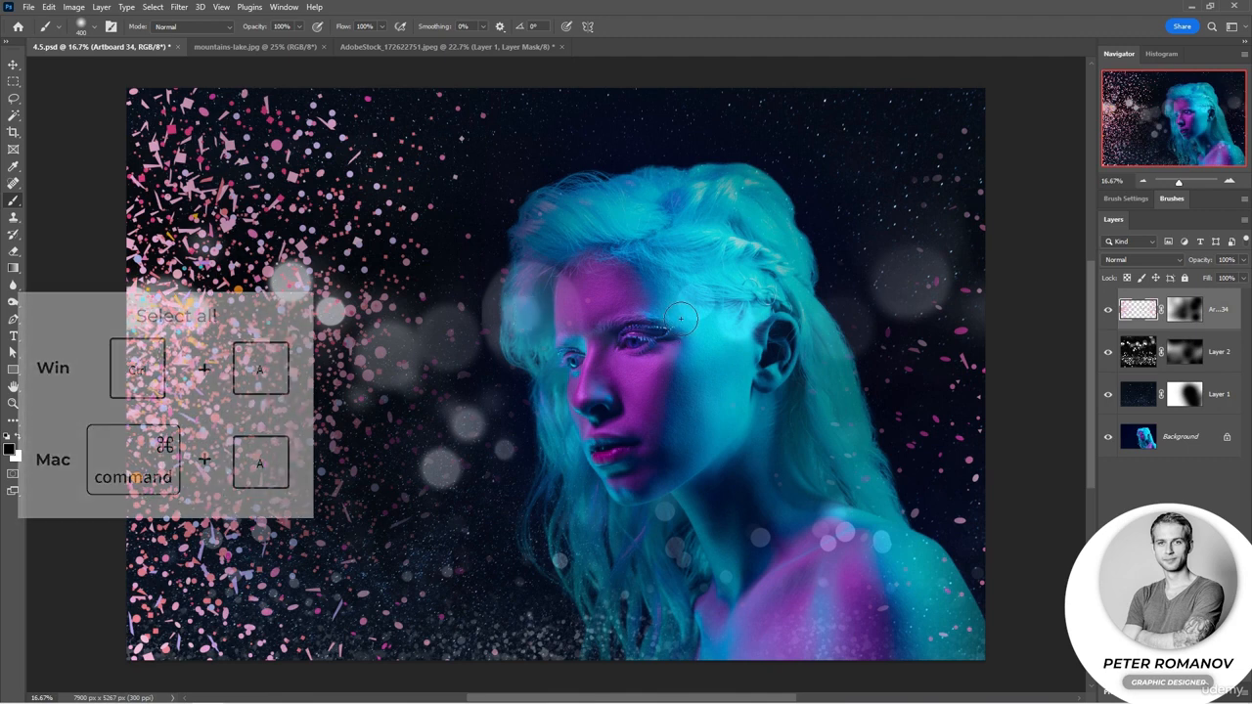
pyautogui.hotkey('ctrl', 'c')
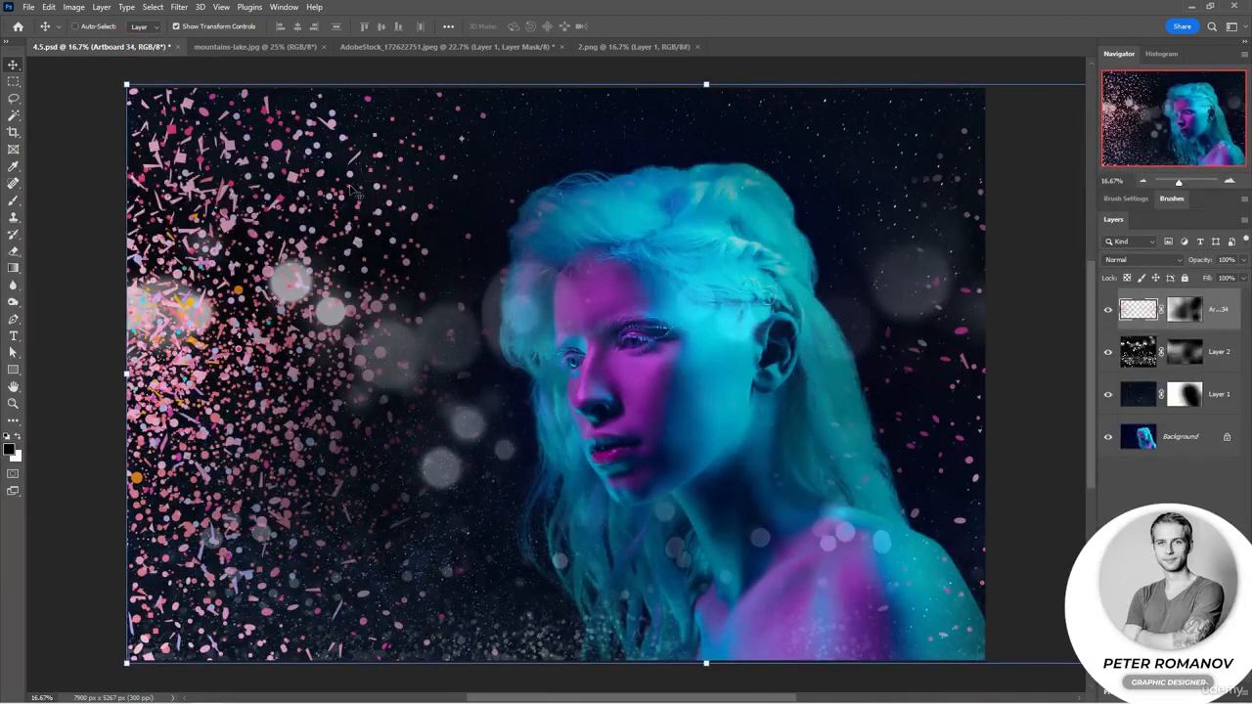
pyautogui.hotkey('ctrl', 'v')
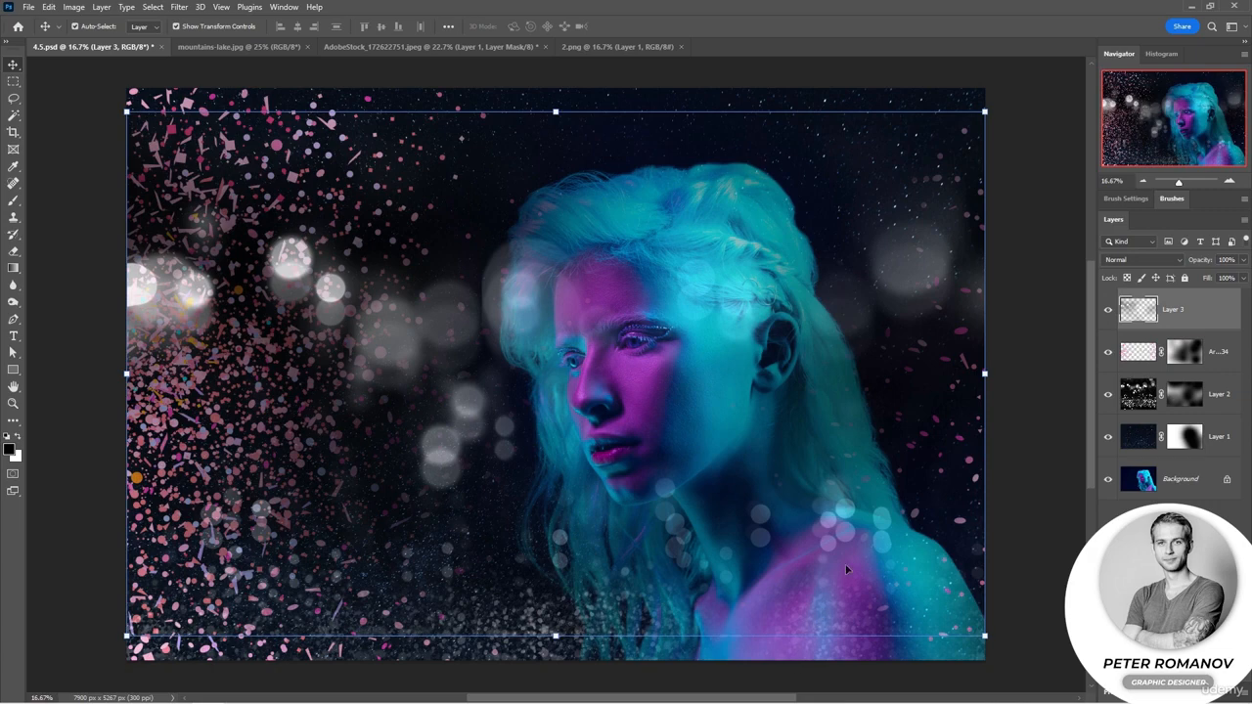
# Transform the pasted bokeh layer to 106.61% scale and 41.19° rotation, and shift it toward the portrait's left side.
pyautogui.click(984, 635)
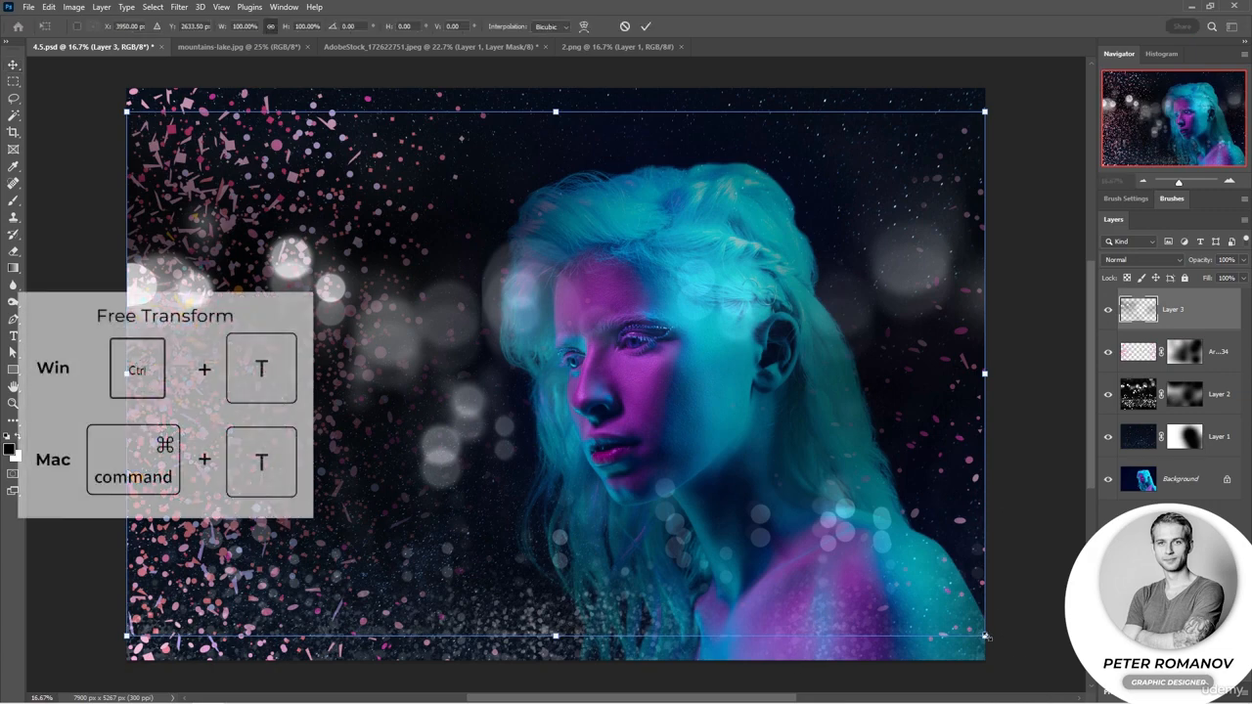
pyautogui.moveTo(984, 635); pyautogui.dragTo(1056, 649)
pyautogui.moveTo(896, 567); pyautogui.dragTo(794, 548)
pyautogui.moveTo(953, 118); pyautogui.dragTo(1056, 501)
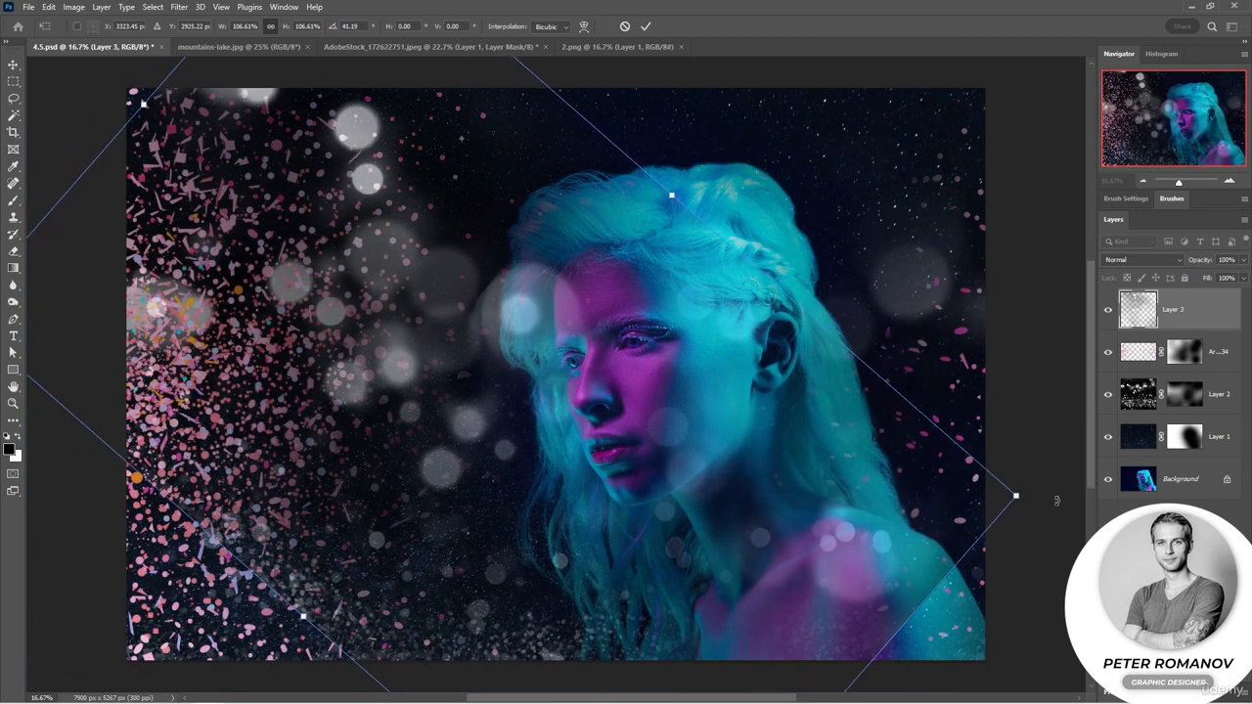
pyautogui.moveTo(877, 581); pyautogui.dragTo(826, 592)
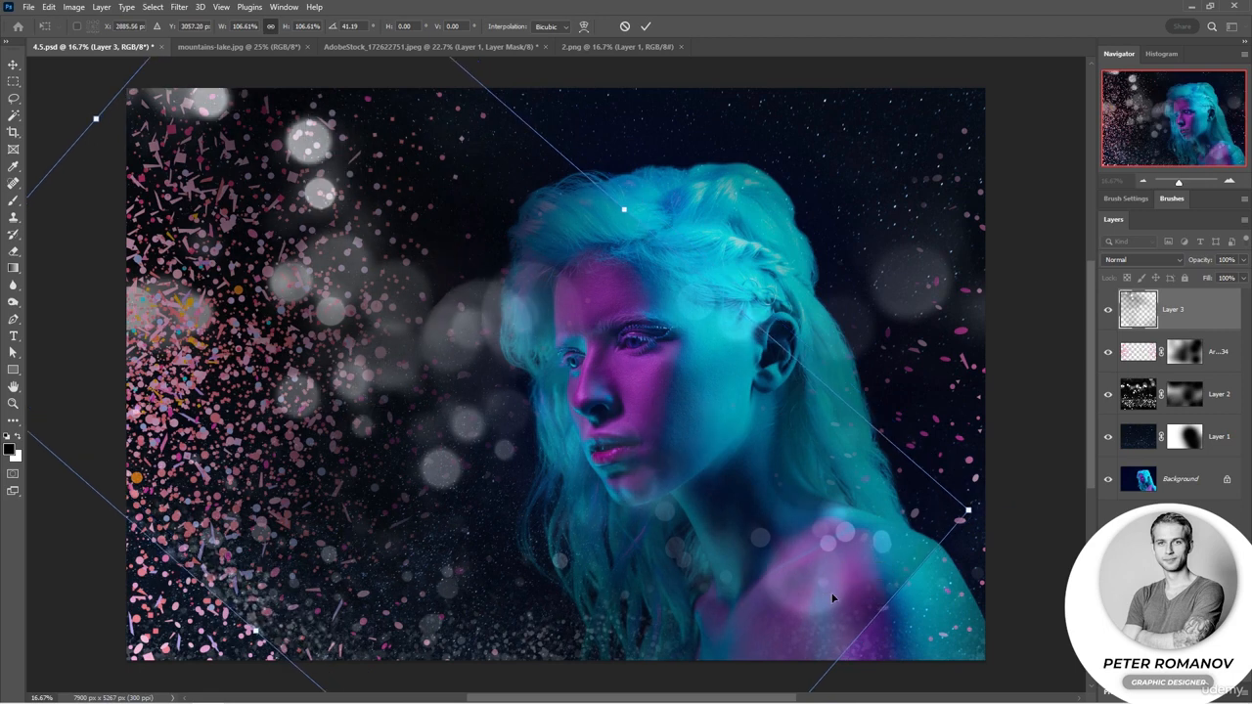
pyautogui.press('Return')
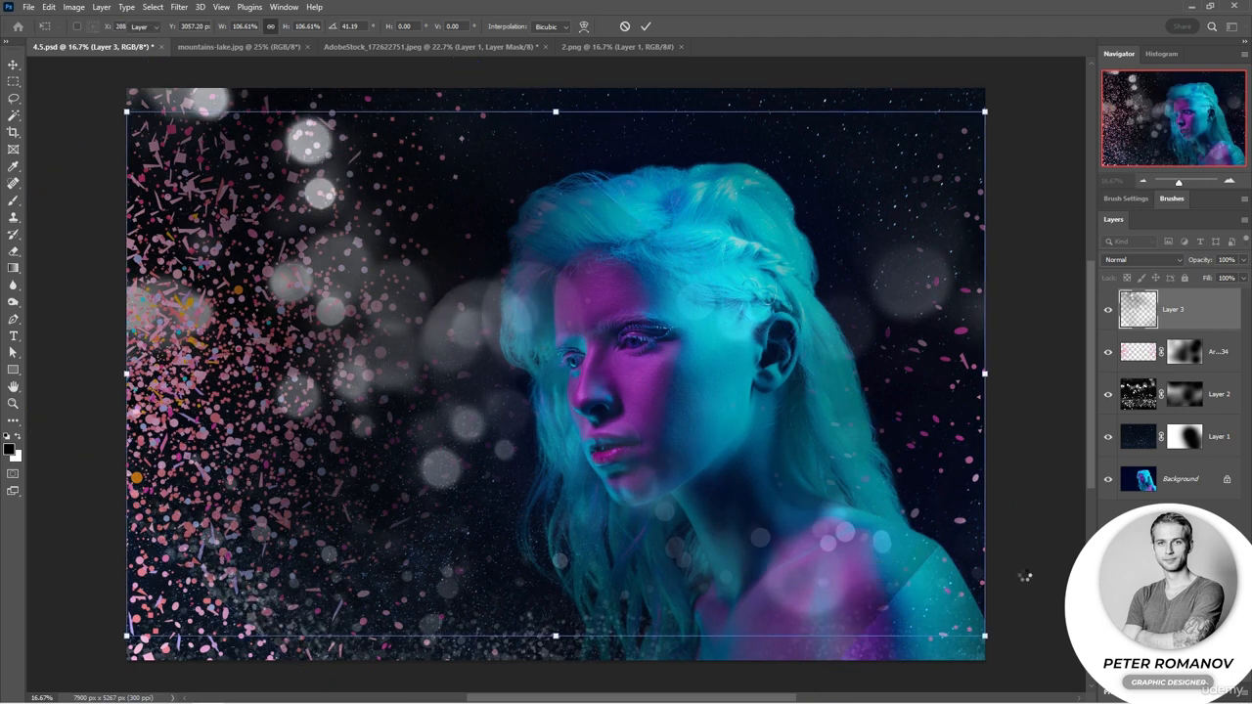
# Add a layer mask to Layer 3 and draw a black-to-white linear gradient on it from the woman's hair leftward past her face.
pyautogui.click(1161, 677)
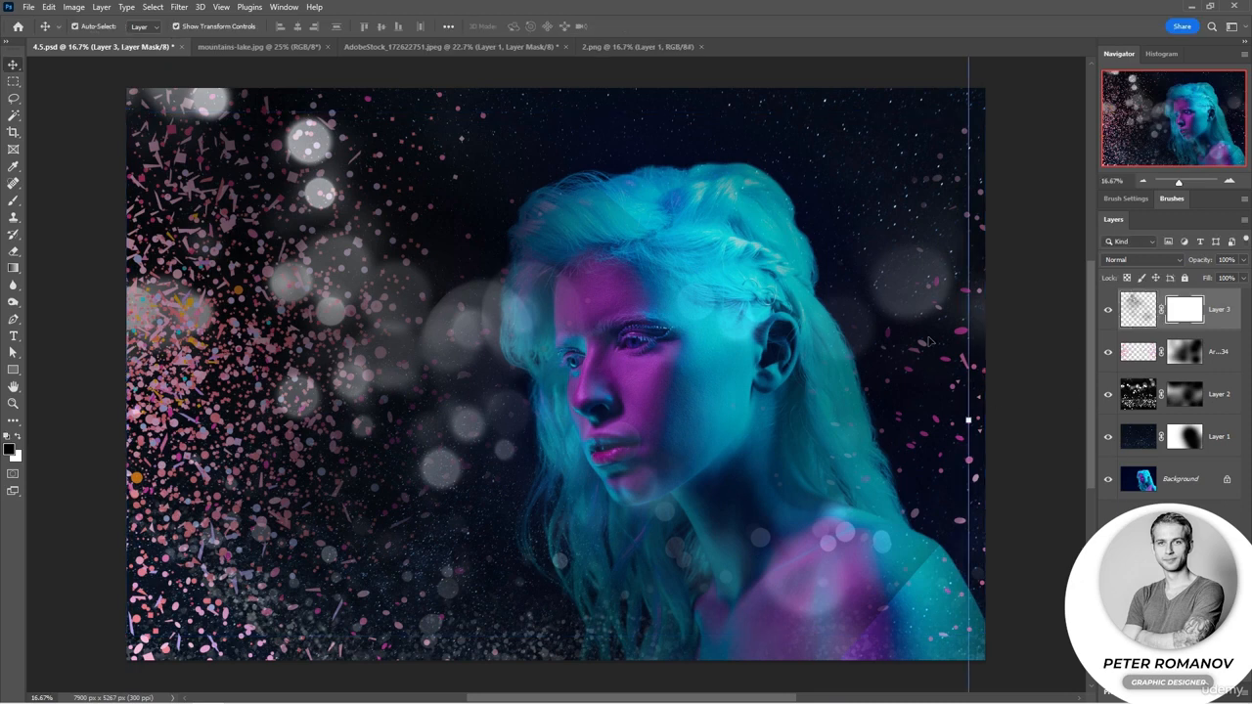
pyautogui.click(14, 267)
pyautogui.moveTo(829, 300); pyautogui.dragTo(422, 307)
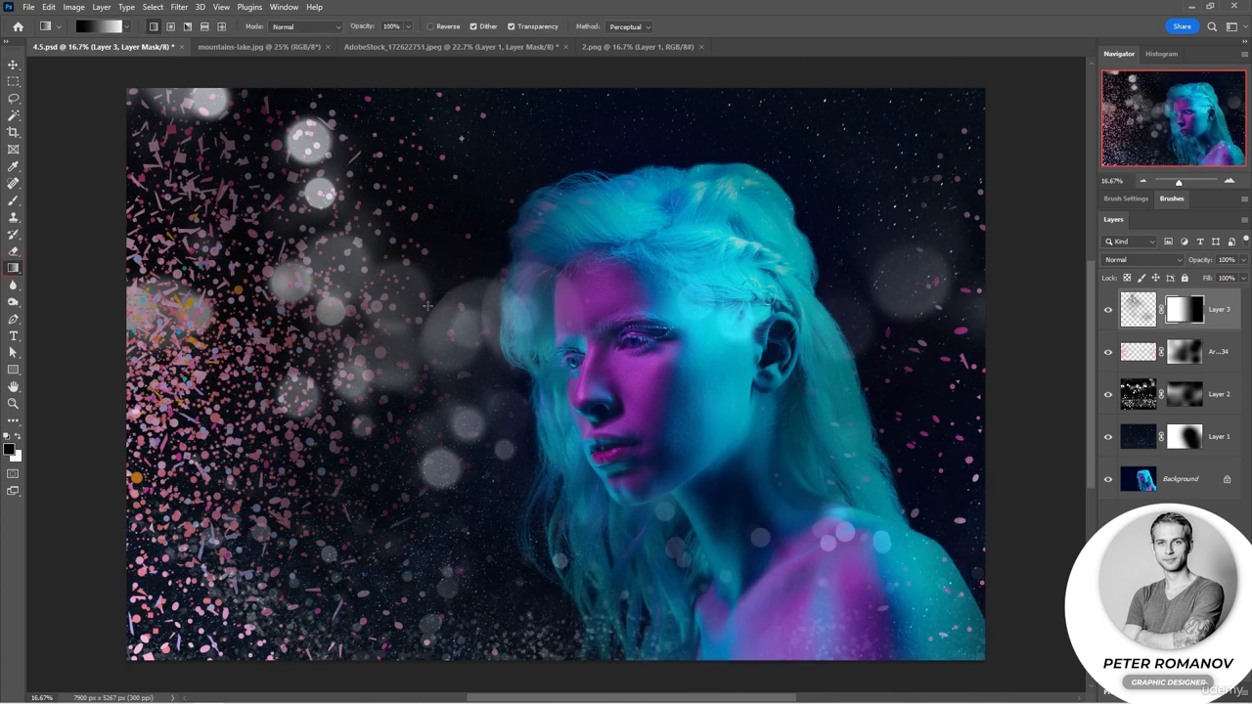
# Paint black on Layer 3's mask with a 400 px brush over the woman's shoulder and face and the bokeh beside her.
pyautogui.click(12, 200)
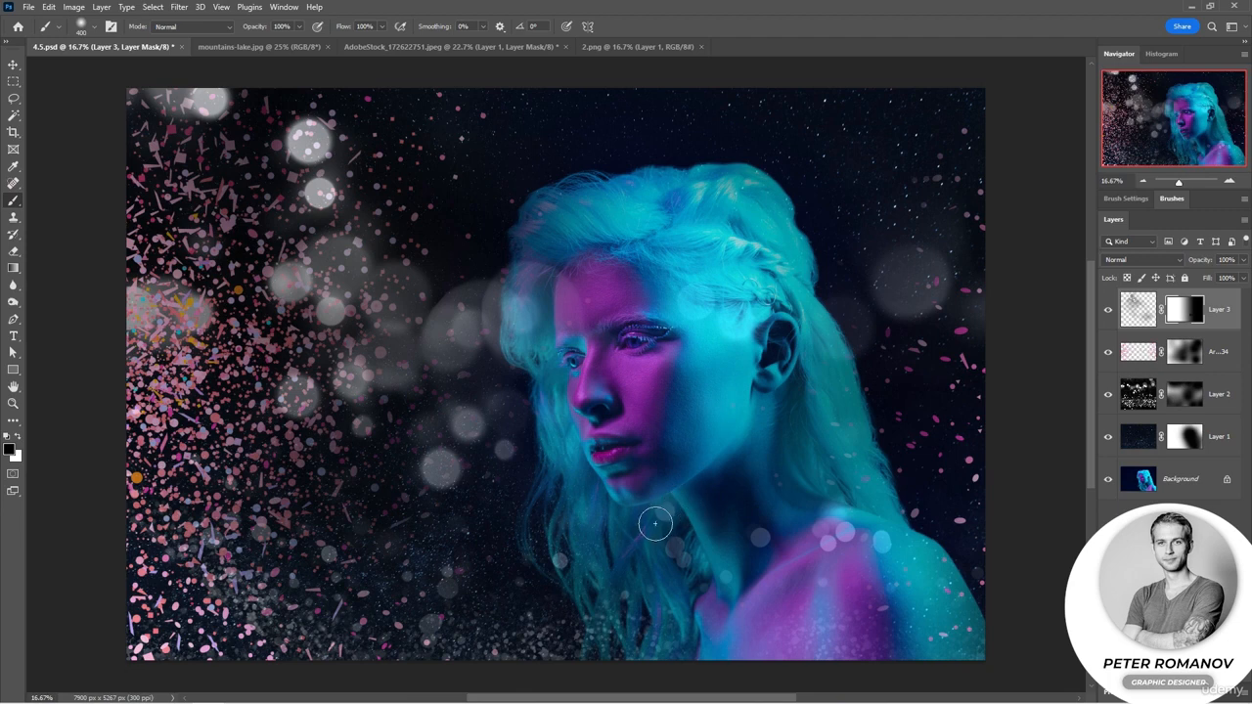
pyautogui.moveTo(780, 531); pyautogui.dragTo(762, 544)
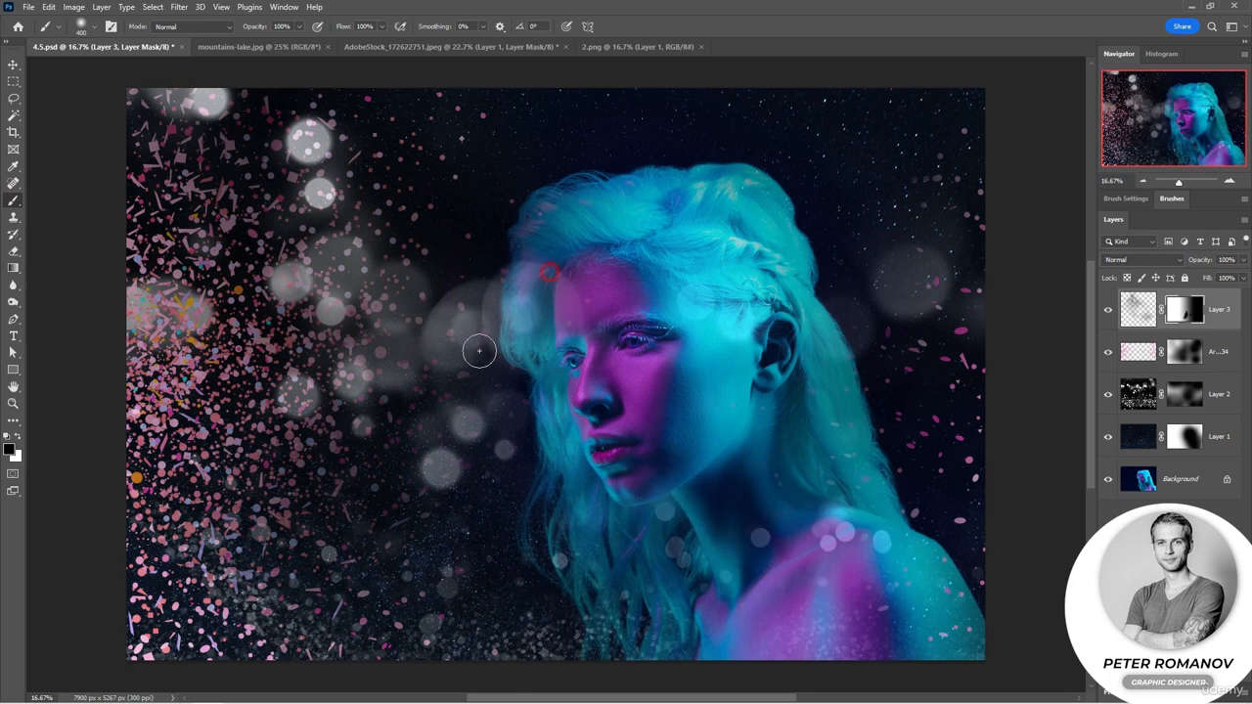
pyautogui.moveTo(458, 331)
pyautogui.mouseDown()
pyautogui.moveTo(344, 388)
pyautogui.moveTo(305, 349)
pyautogui.moveTo(397, 266)
pyautogui.moveTo(389, 230)
pyautogui.moveTo(327, 289)
pyautogui.moveTo(307, 236)
pyautogui.moveTo(283, 282)
pyautogui.mouseUp()
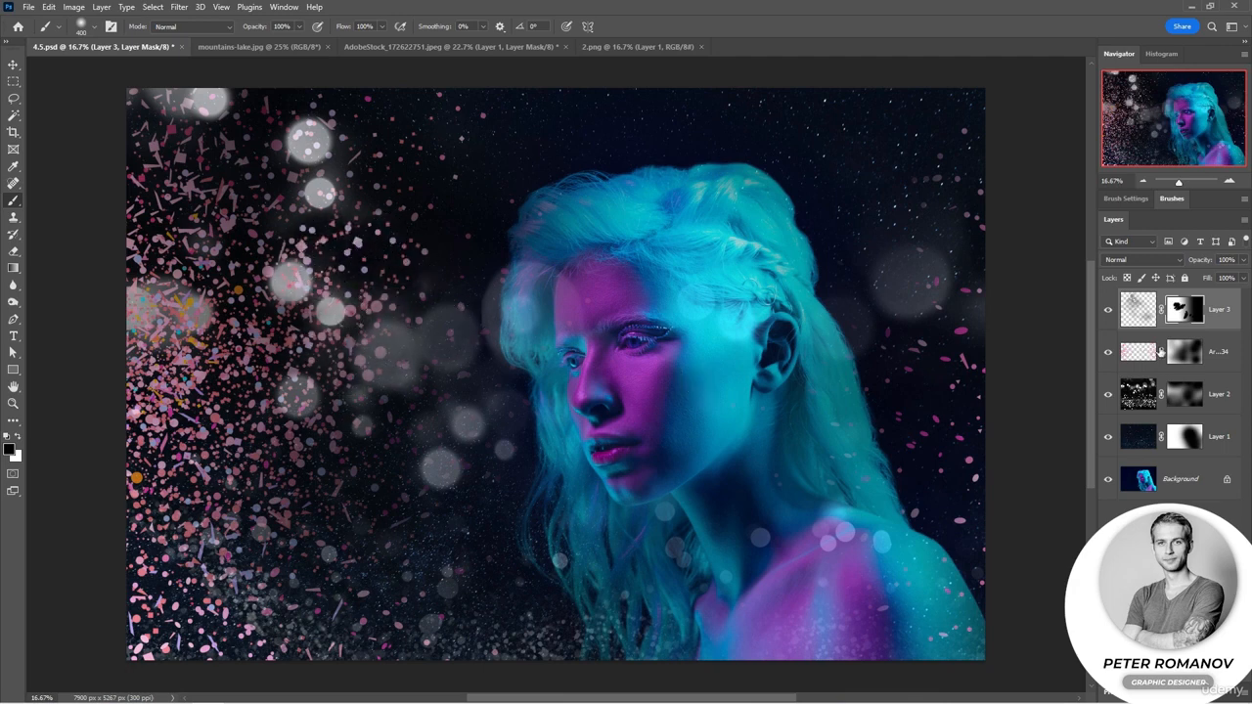
pyautogui.moveTo(1200, 262); pyautogui.dragTo(1185, 266)
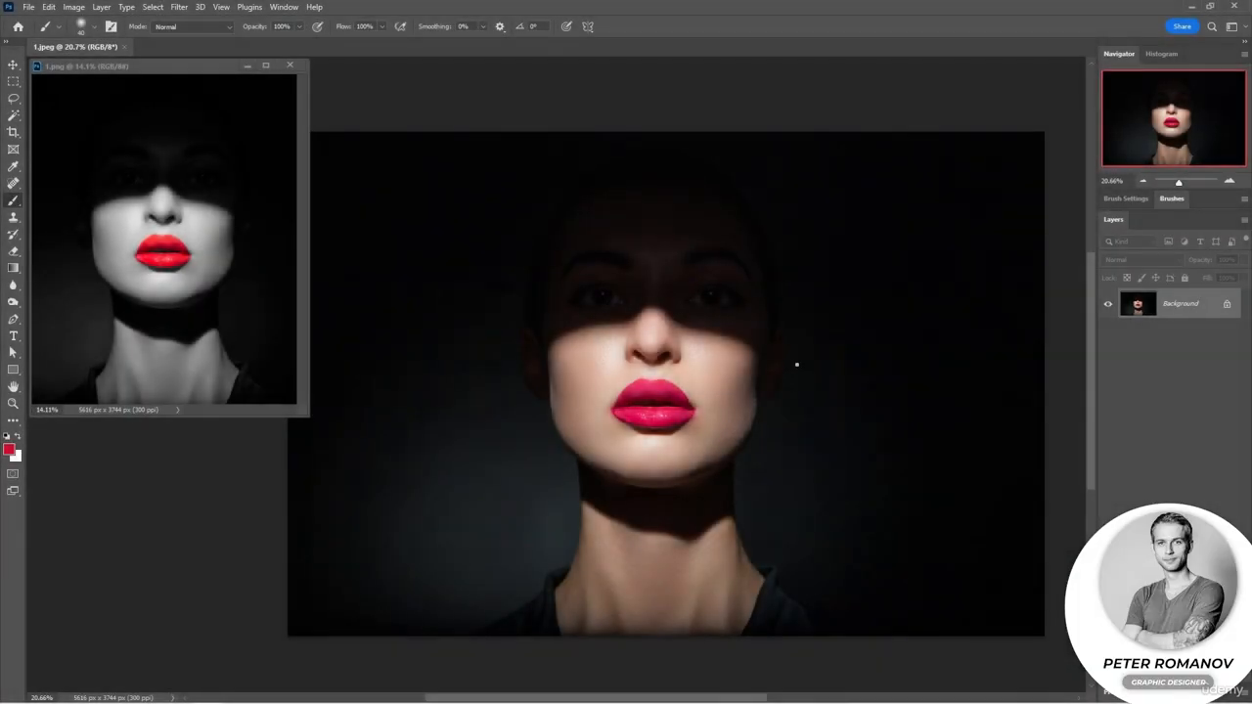
# Apply Auto Tone to the Background layer of 1.jpeg and duplicate that layer.
pyautogui.hotkey('ctrl', 'shift', 'l')
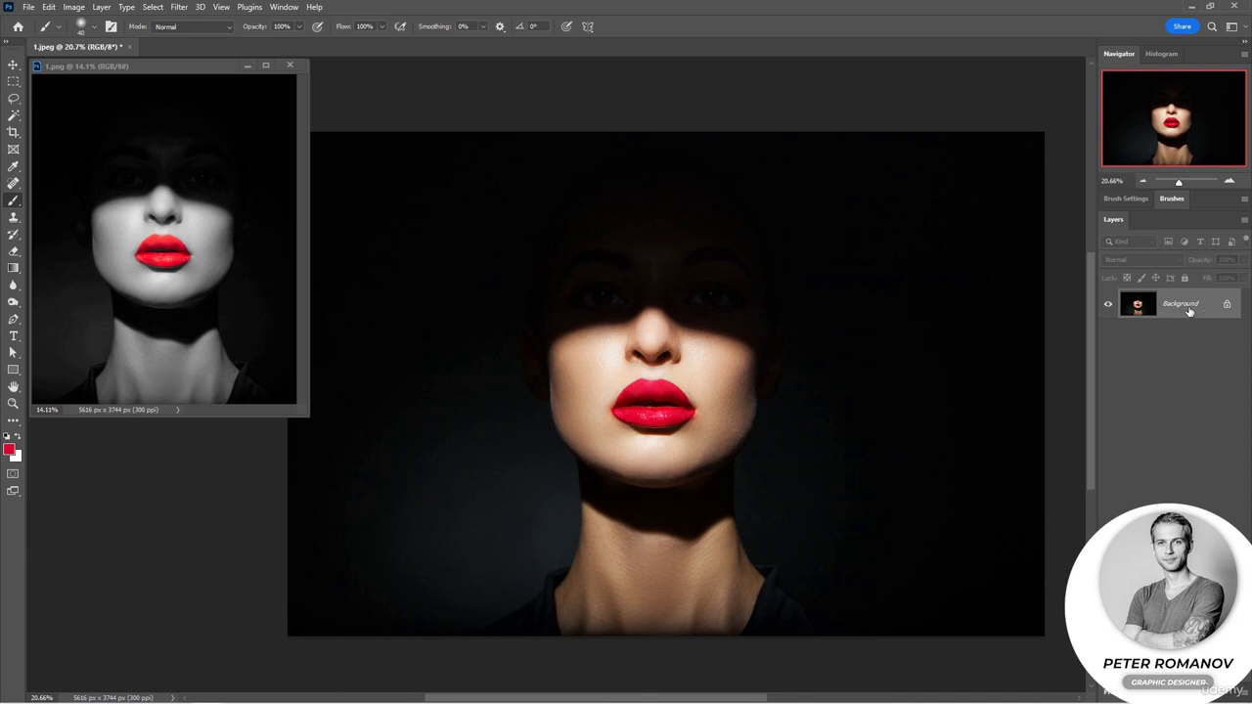
pyautogui.hotkey('ctrl', 'j')
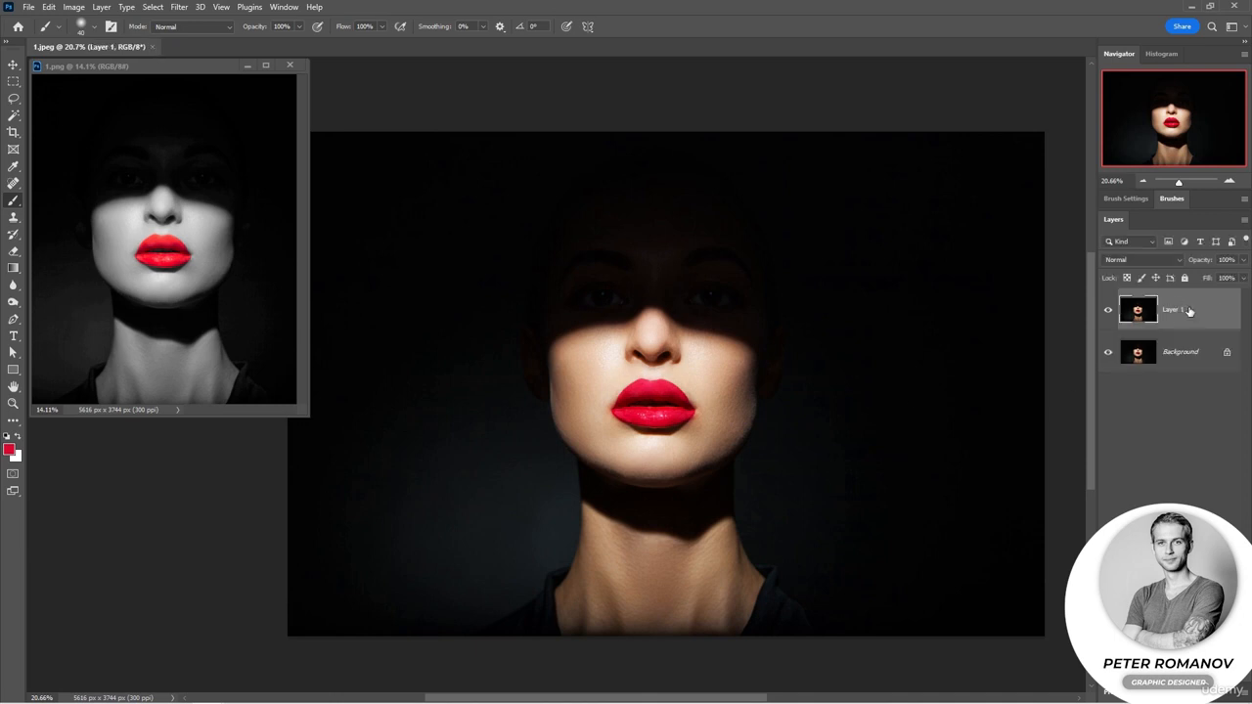
# Desaturate the duplicated portrait layer to make it black and white.
pyautogui.click(76, 8)
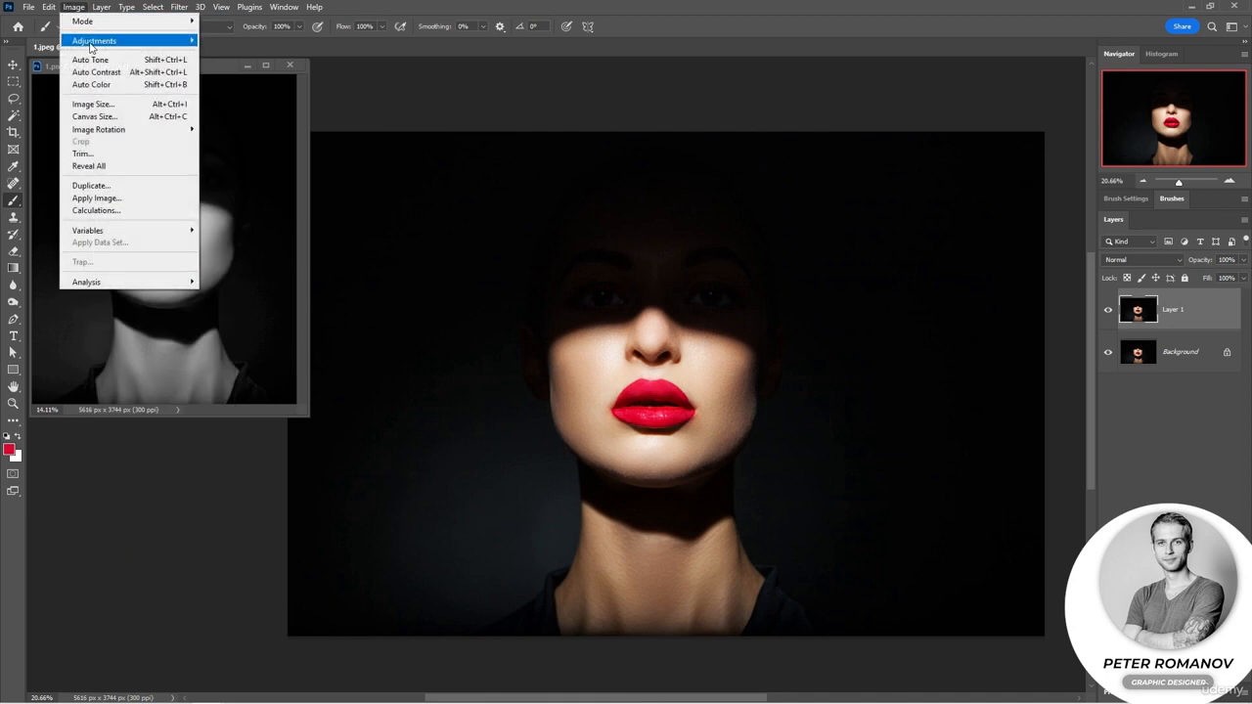
pyautogui.moveTo(108, 41)
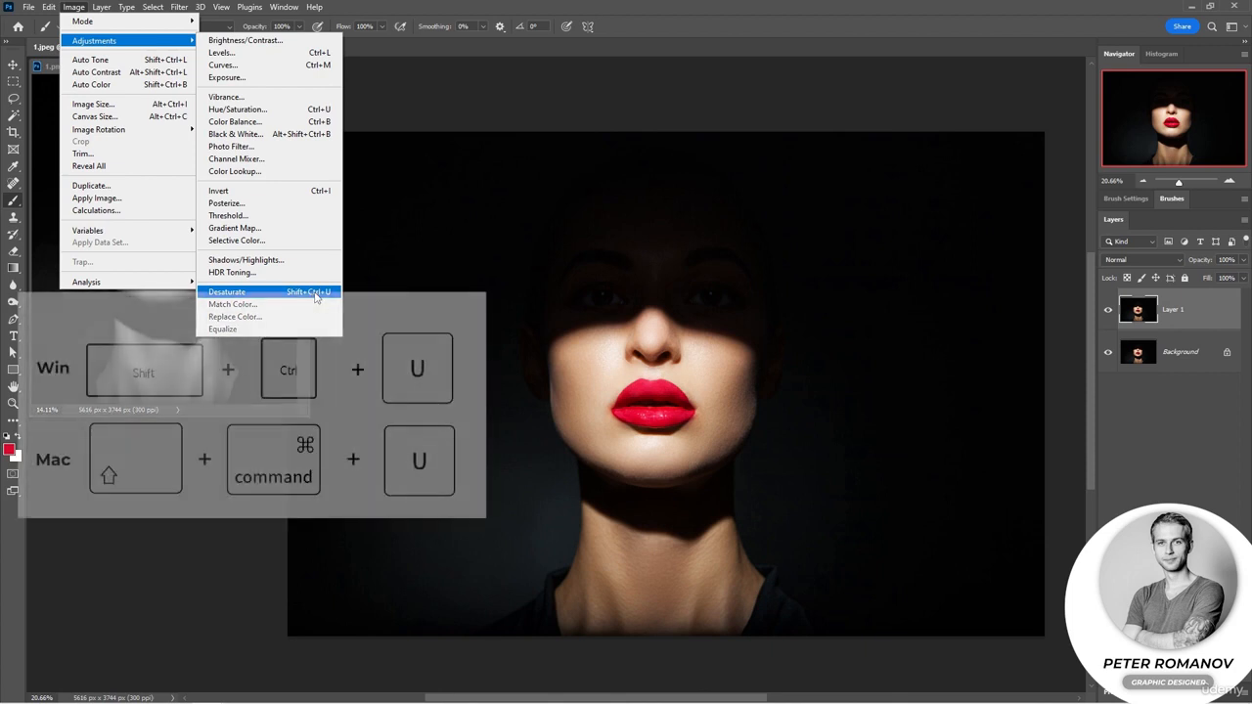
pyautogui.click(316, 293)
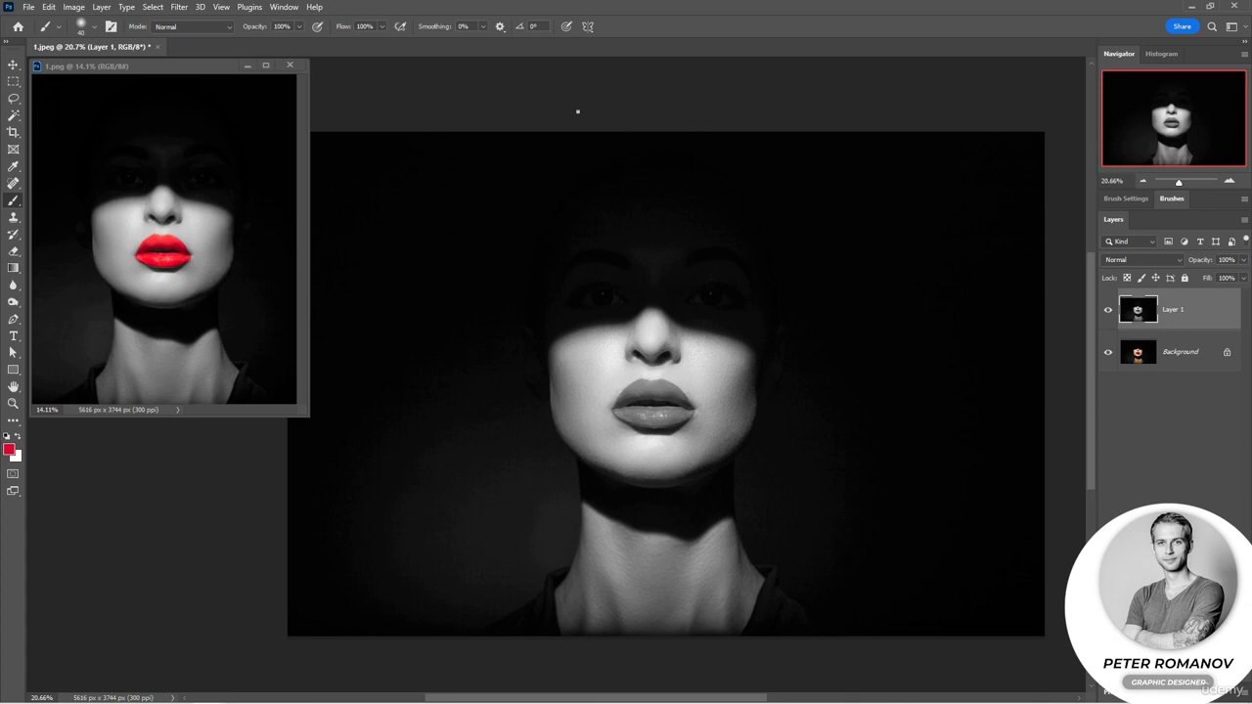
# Set the black and white portrait layer's brightness to 20 and contrast to 29.
pyautogui.click(73, 7)
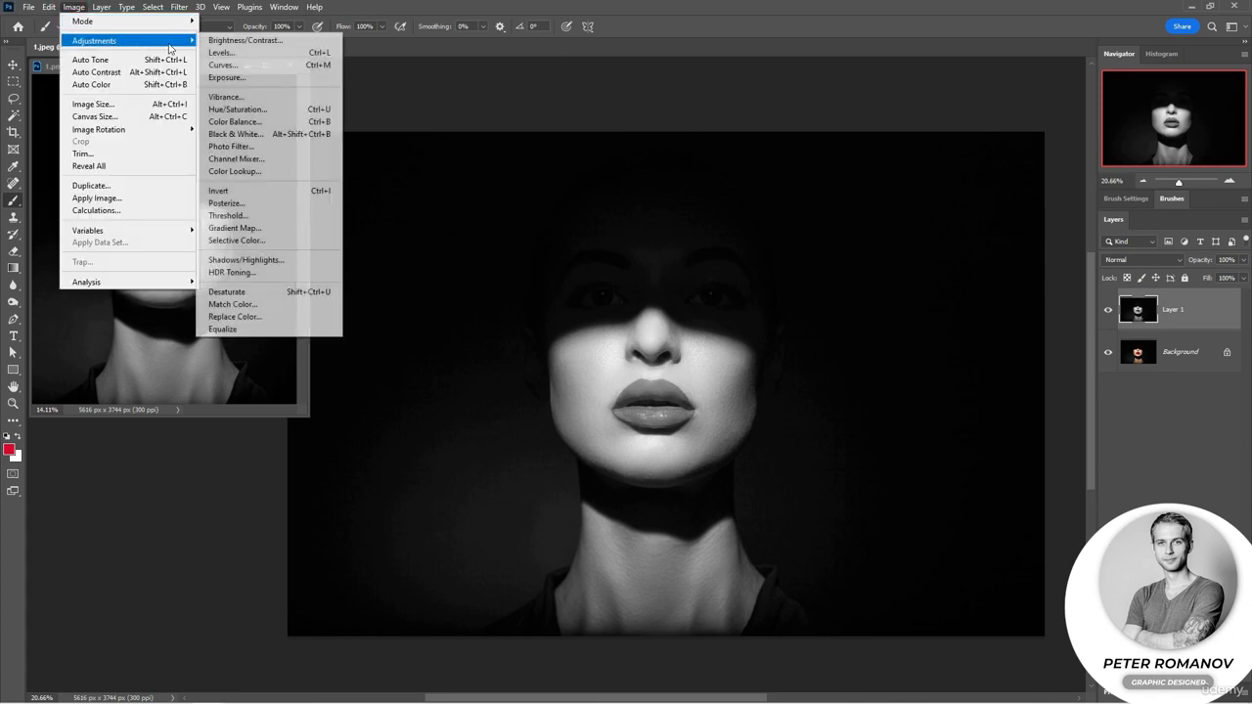
pyautogui.click(248, 43)
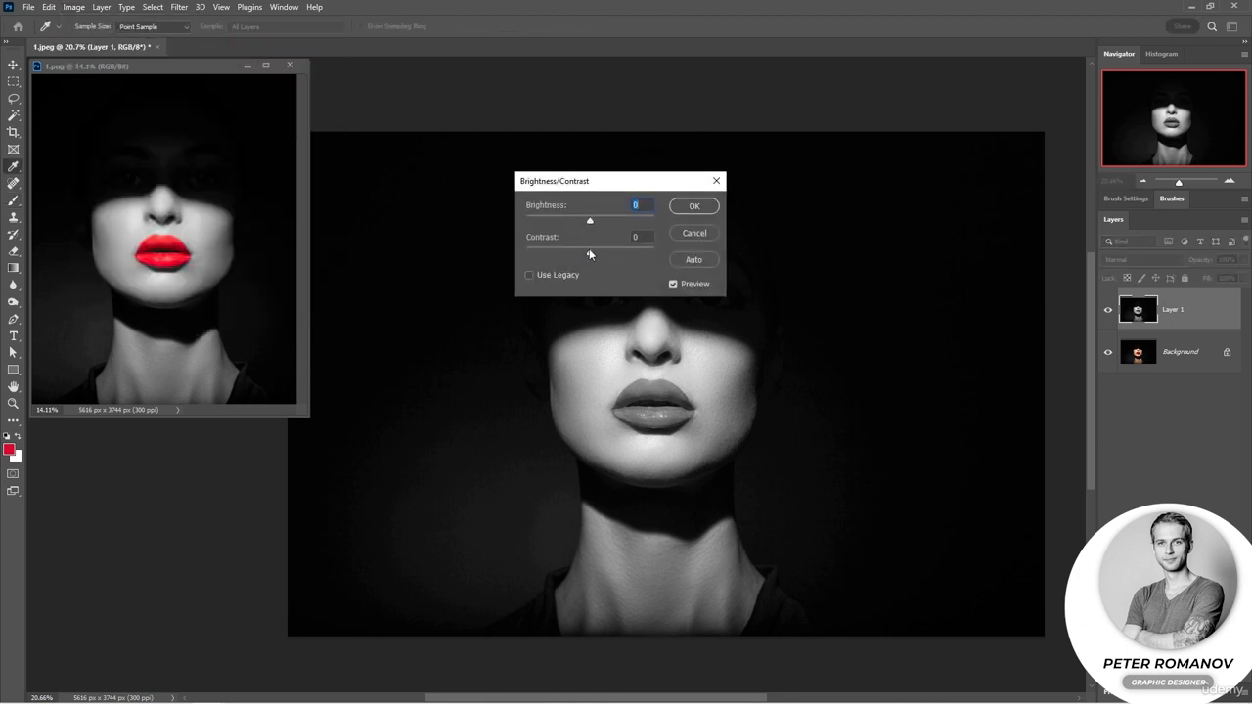
pyautogui.moveTo(614, 254); pyautogui.dragTo(622, 254)
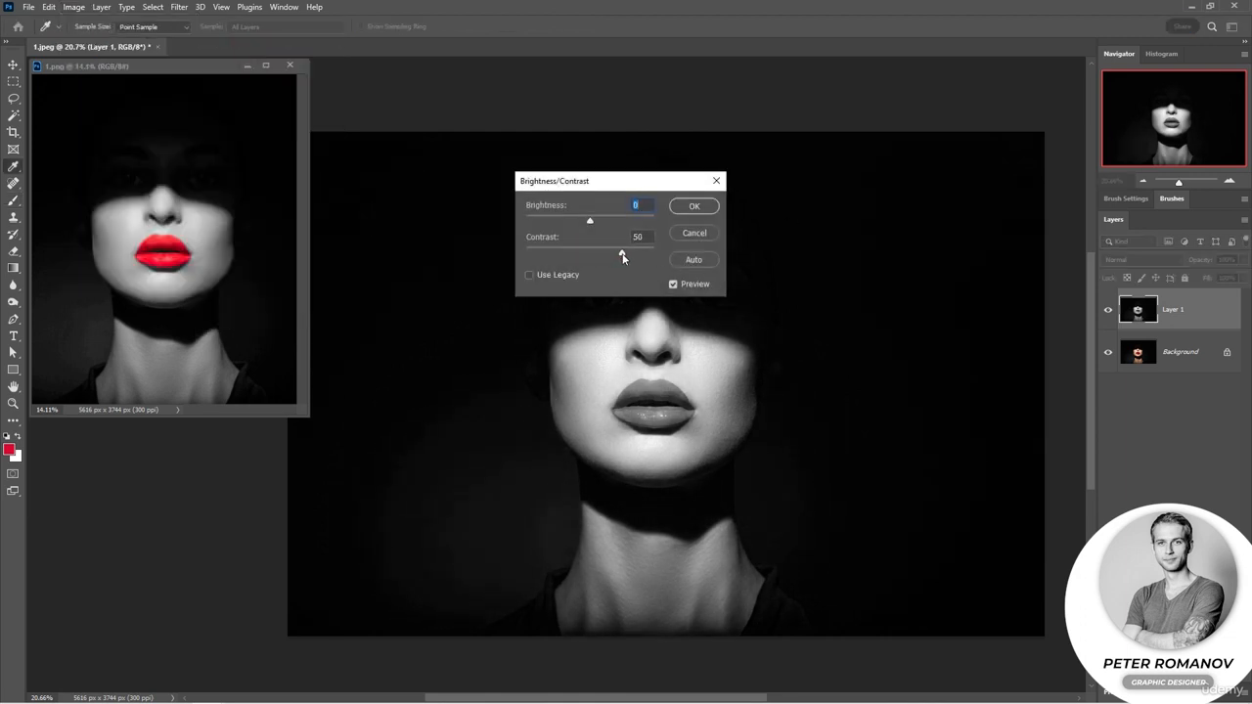
pyautogui.moveTo(623, 256)
pyautogui.mouseDown()
pyautogui.moveTo(603, 252)
pyautogui.moveTo(596, 223)
pyautogui.moveTo(612, 250)
pyautogui.mouseUp()
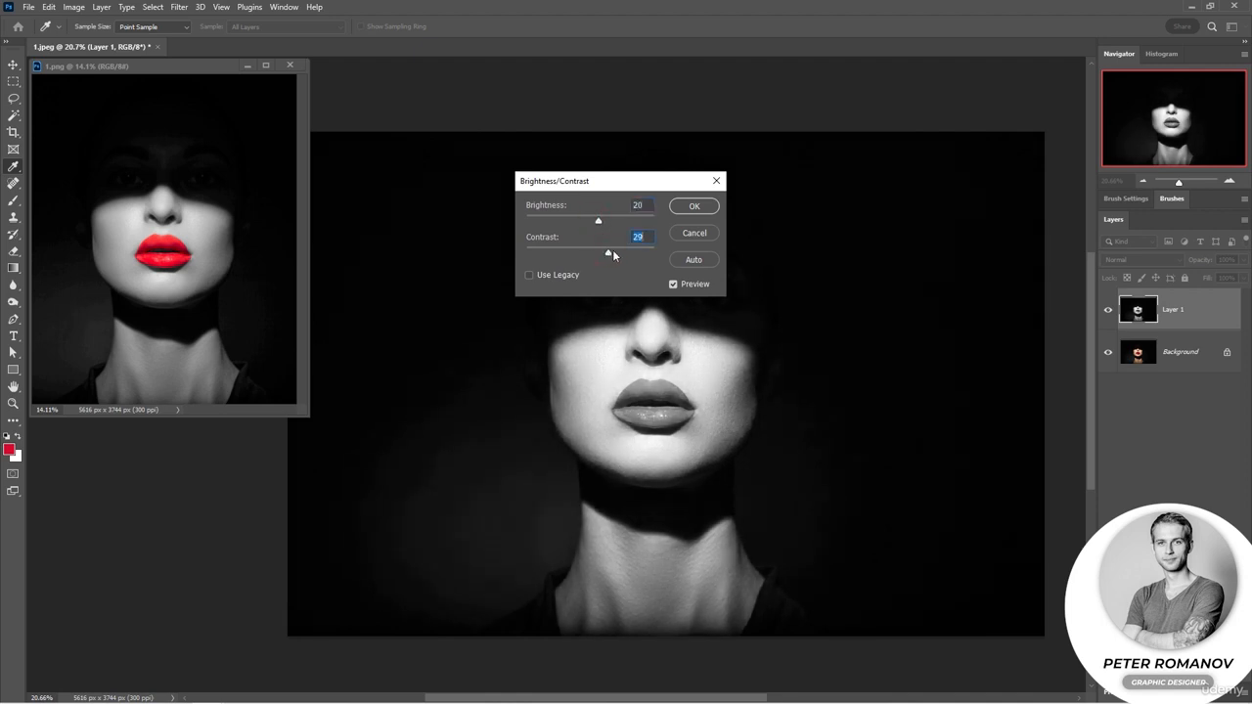
pyautogui.click(701, 207)
pyautogui.press('b')
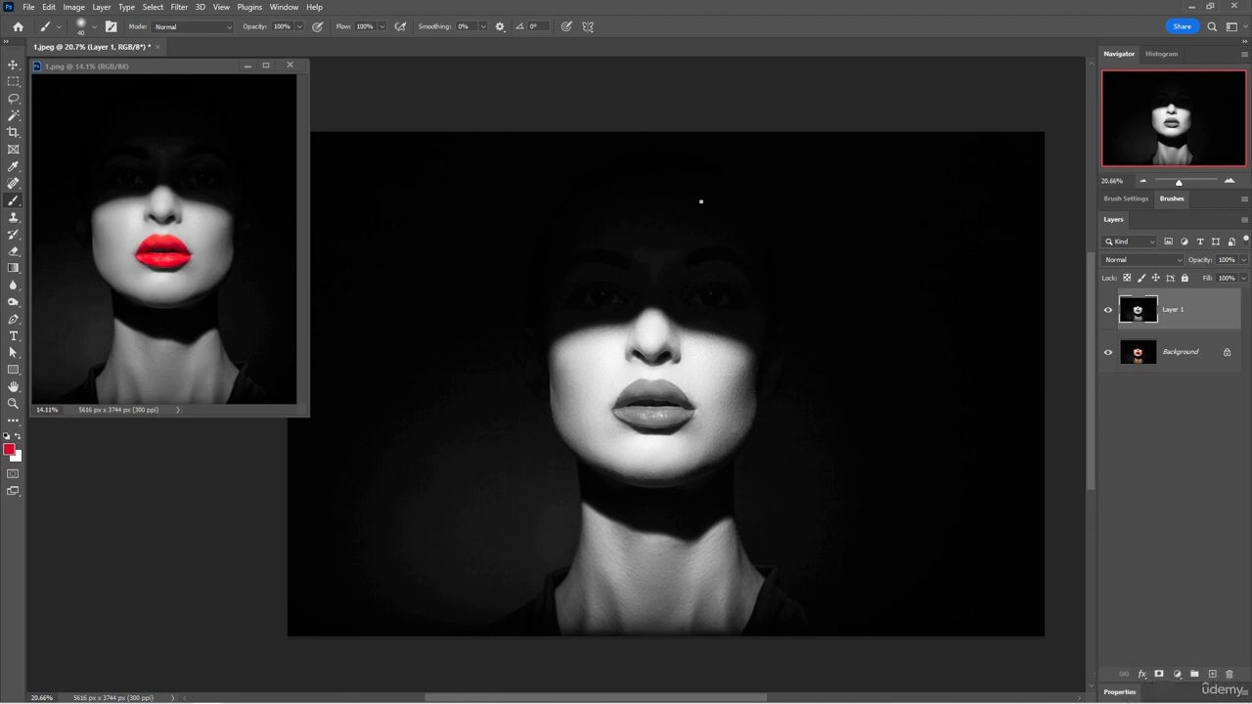
# Add a white layer mask to Layer 1 and delete it without applying it.
pyautogui.click(1159, 674)
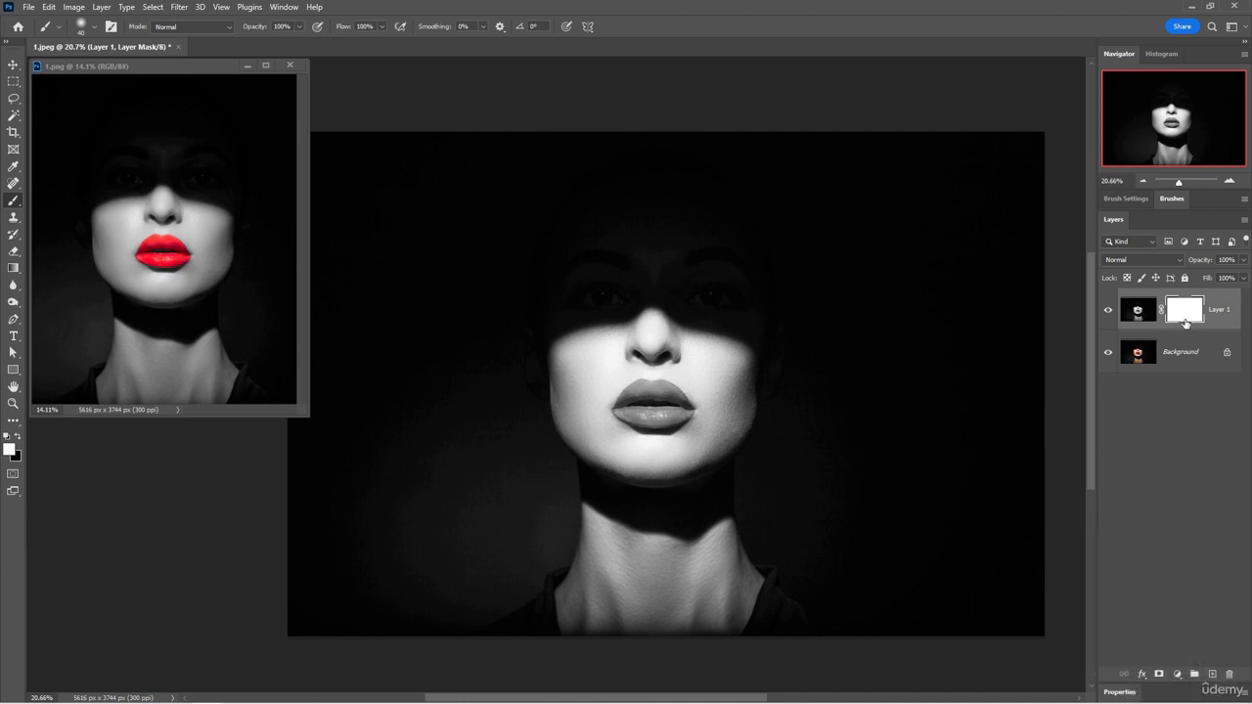
pyautogui.click(1228, 679)
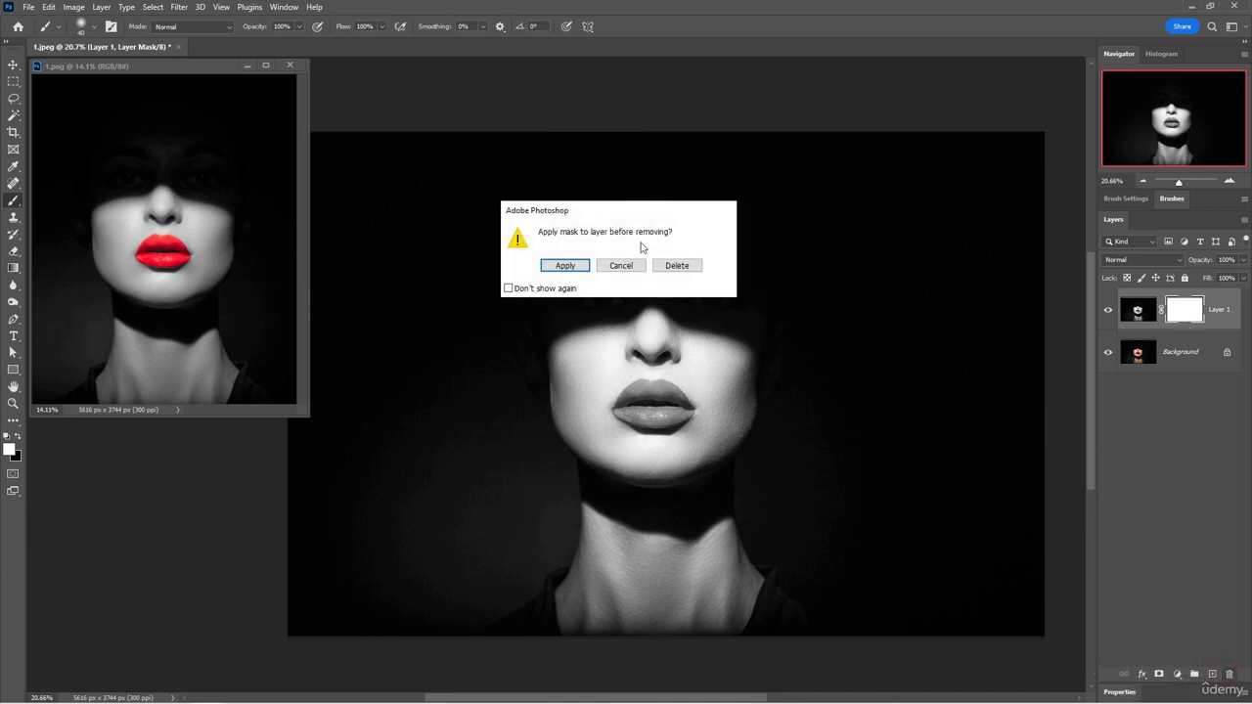
pyautogui.click(693, 265)
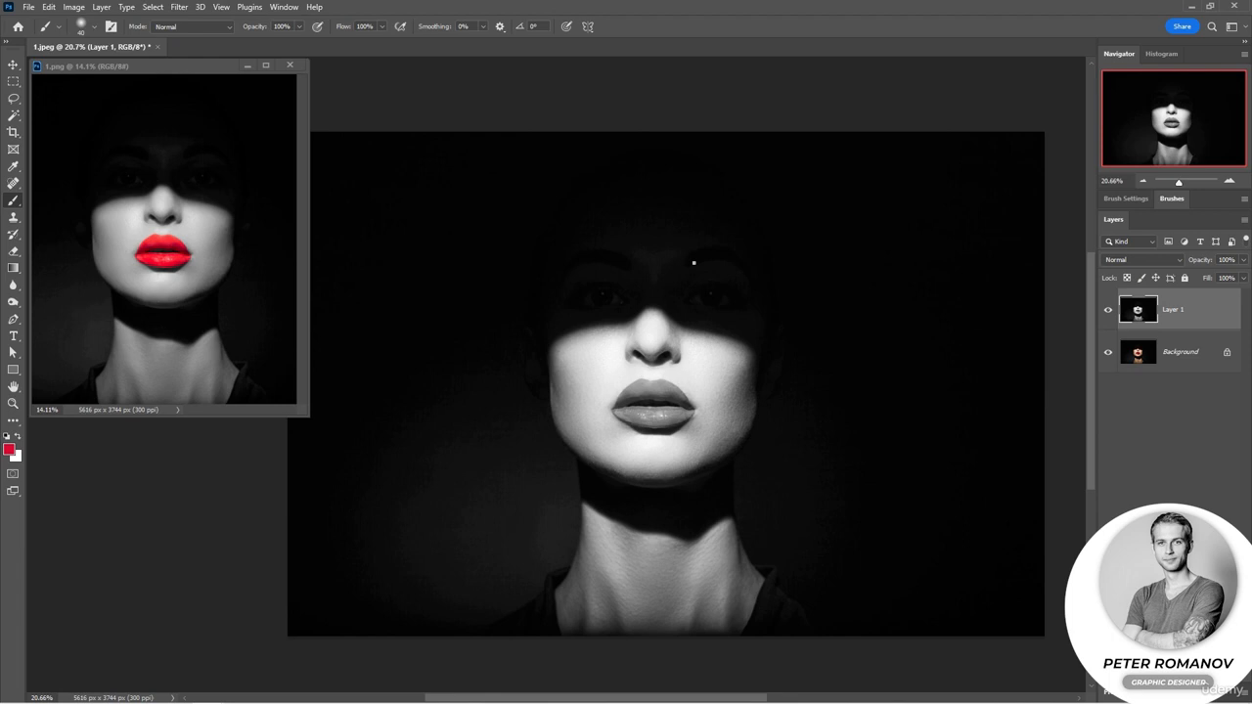
# Convert the colour portrait's Background into Layer 0 and move it above Layer 1.
pyautogui.doubleClick(1191, 360)
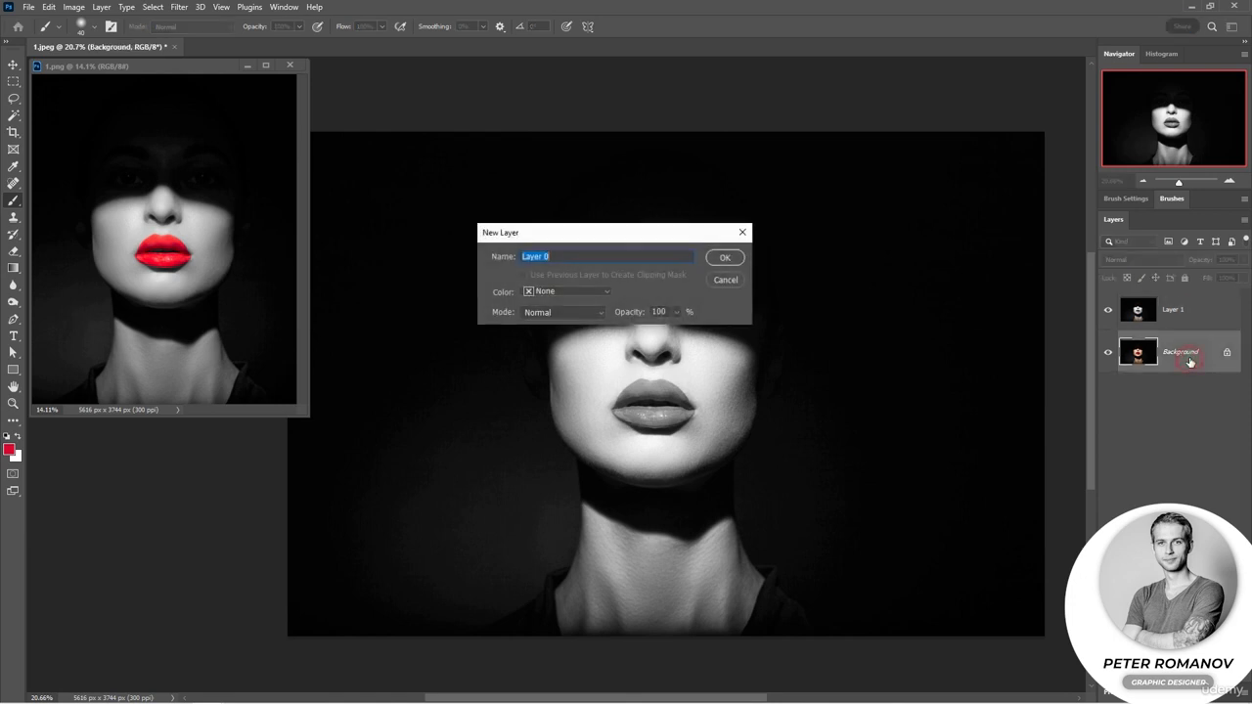
pyautogui.click(724, 258)
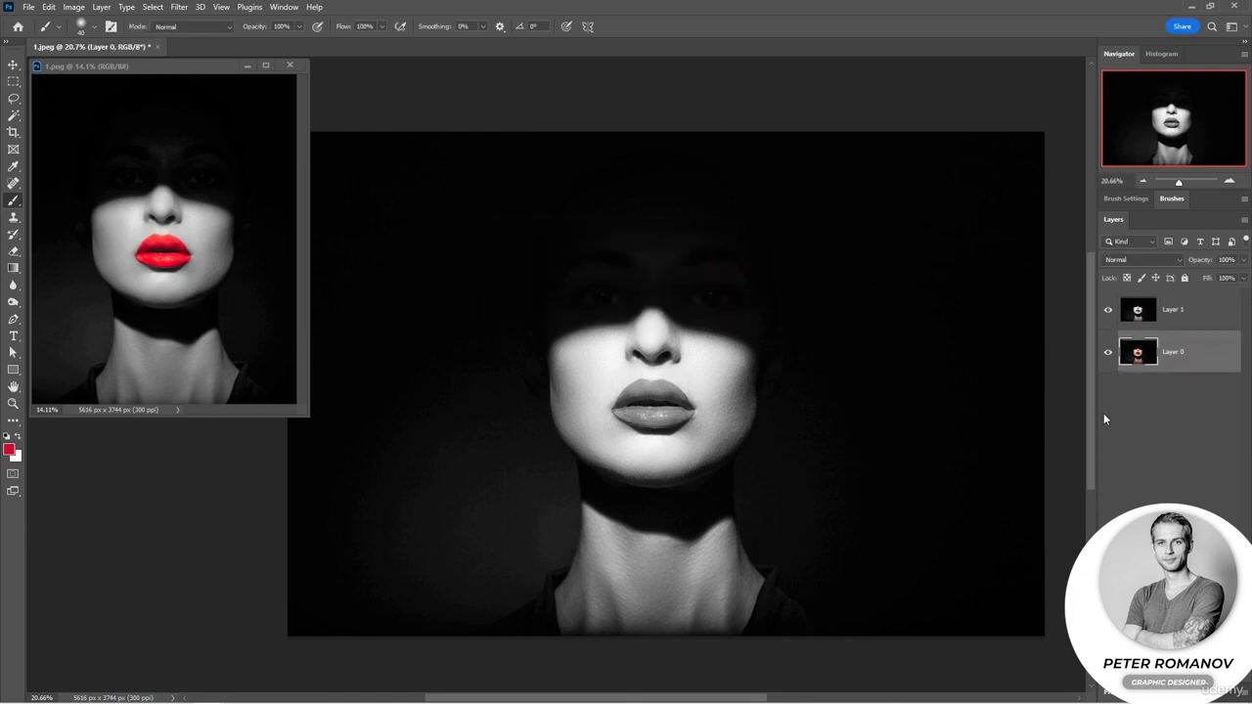
pyautogui.moveTo(1179, 353); pyautogui.dragTo(1179, 300)
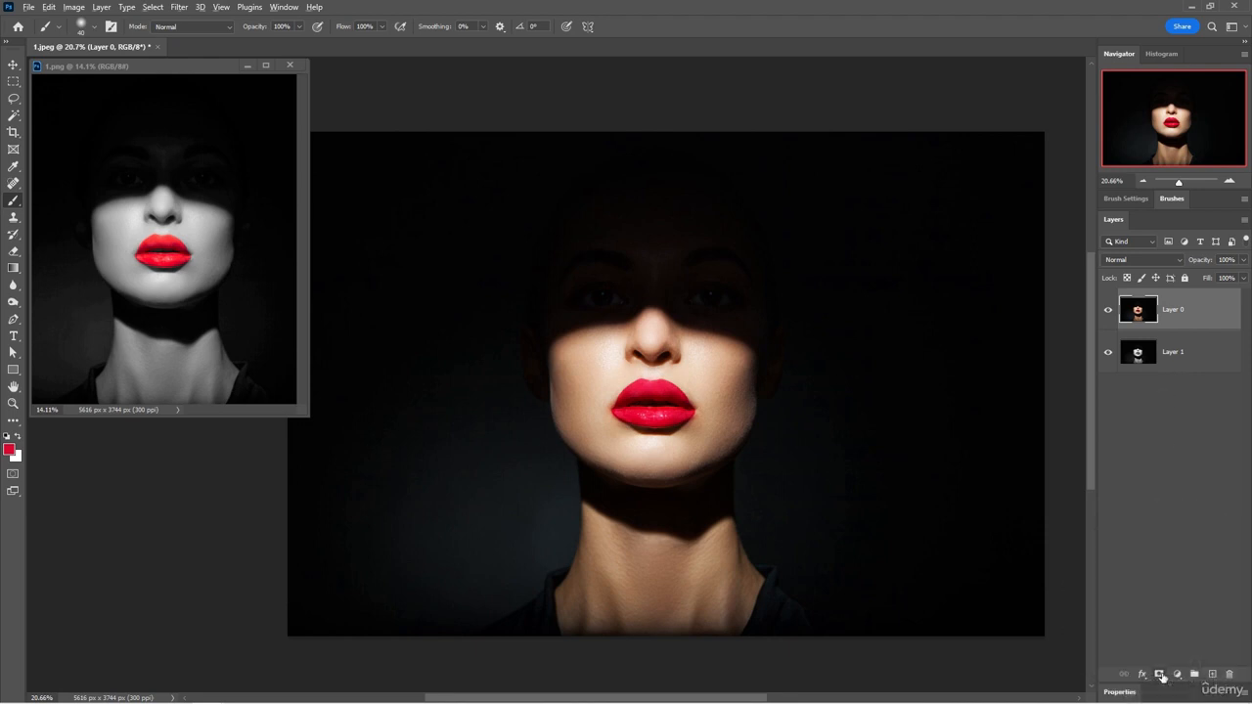
# Add a black layer mask to Layer 0 and paint white on it over the lips, starting with a 60 px brush.
pyautogui.keyDown('alt'); pyautogui.click(1161, 675); pyautogui.keyUp('alt')
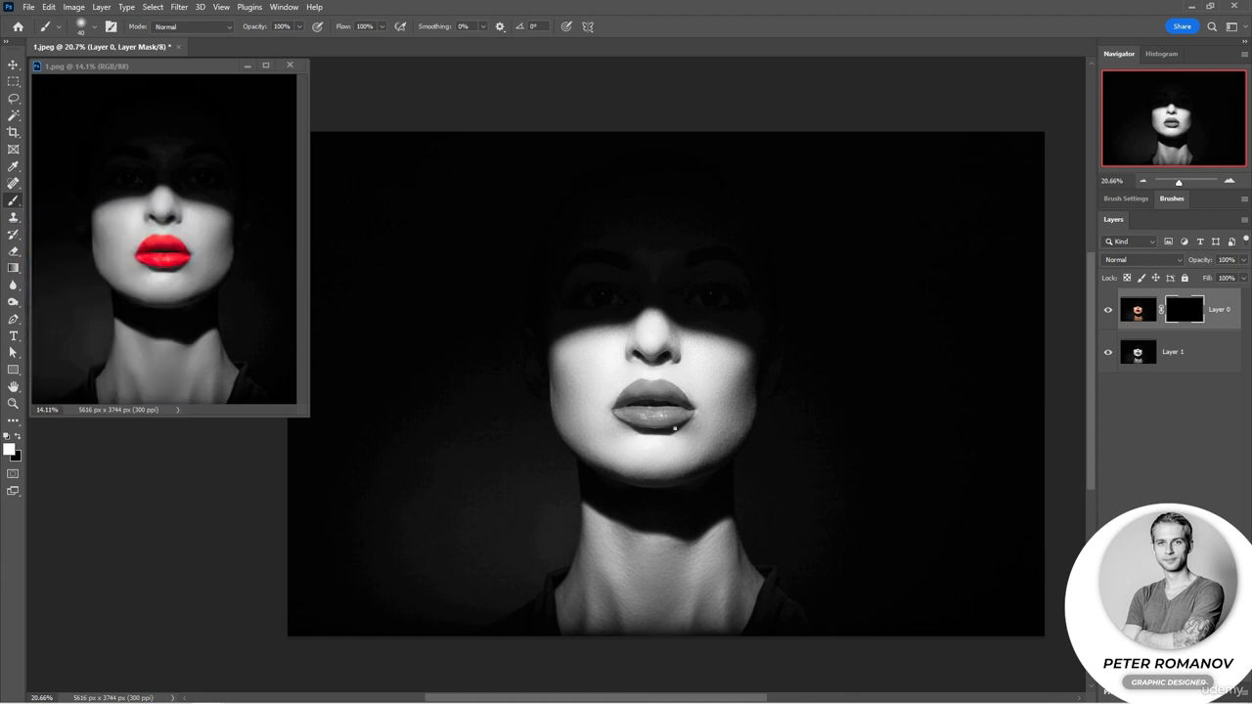
pyautogui.scroll(9, 675, 428)
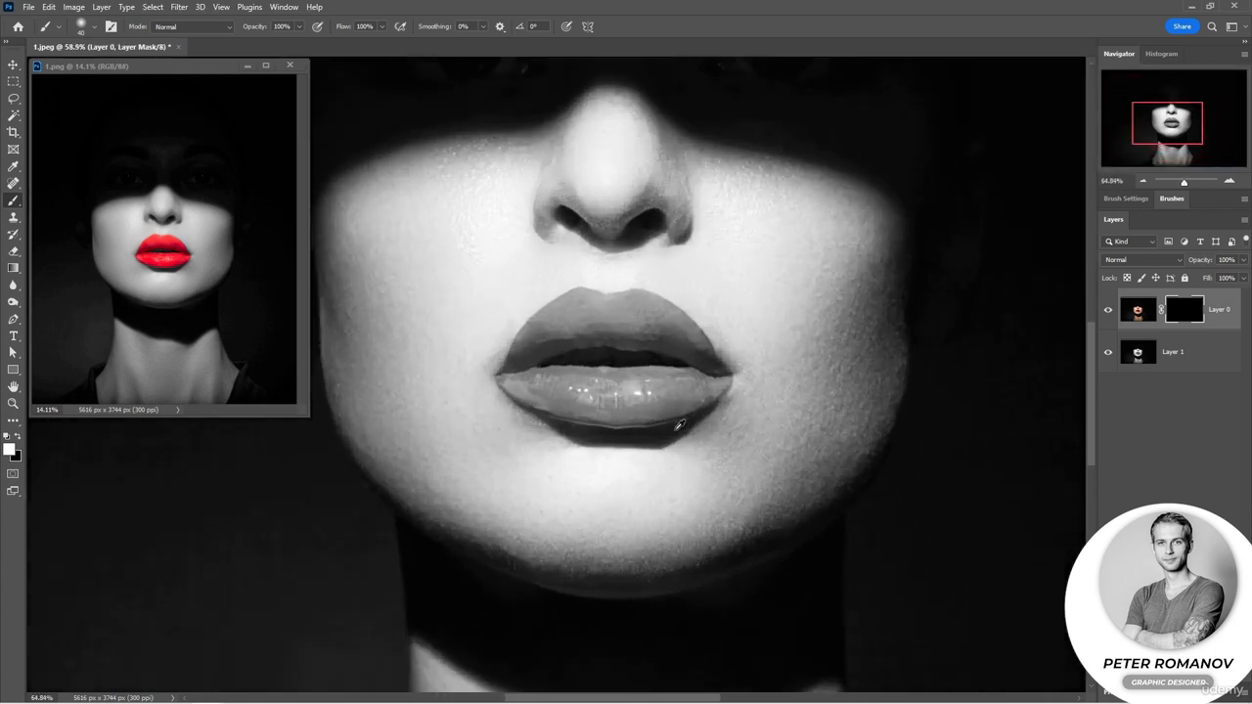
pyautogui.scroll(3, 685, 430)
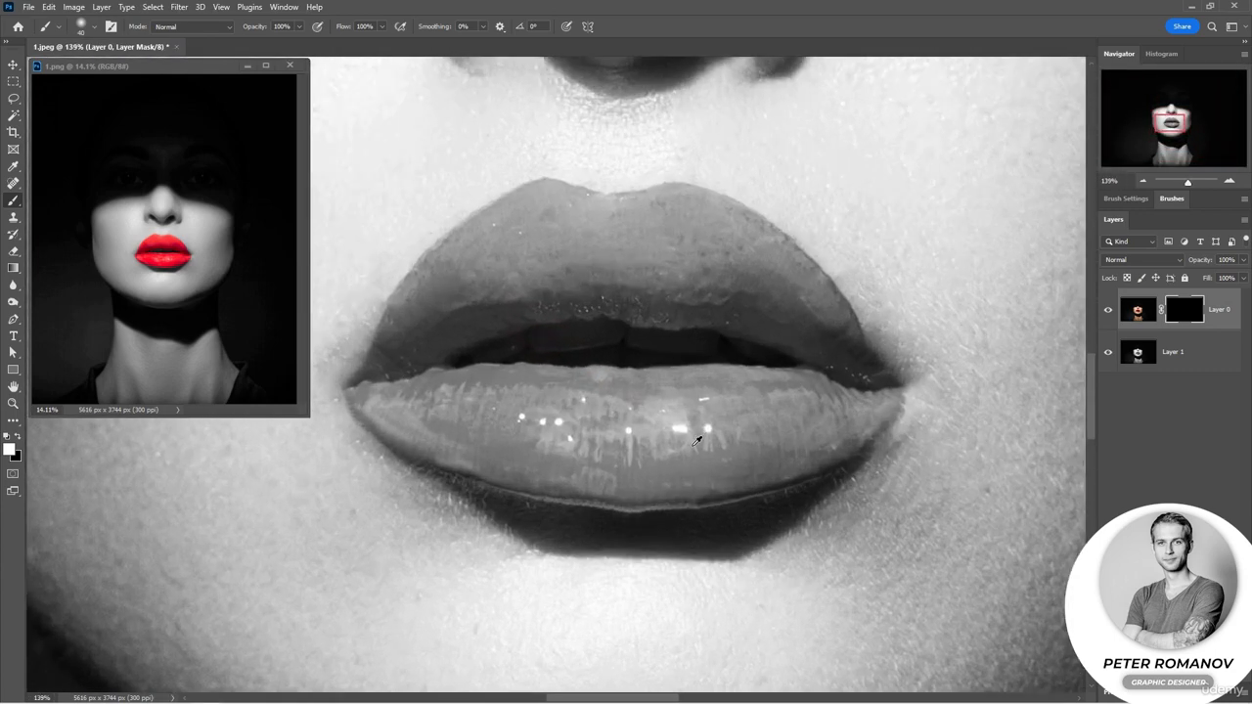
pyautogui.scroll(1, 695, 443)
pyautogui.moveTo(652, 431); pyautogui.dragTo(694, 438)
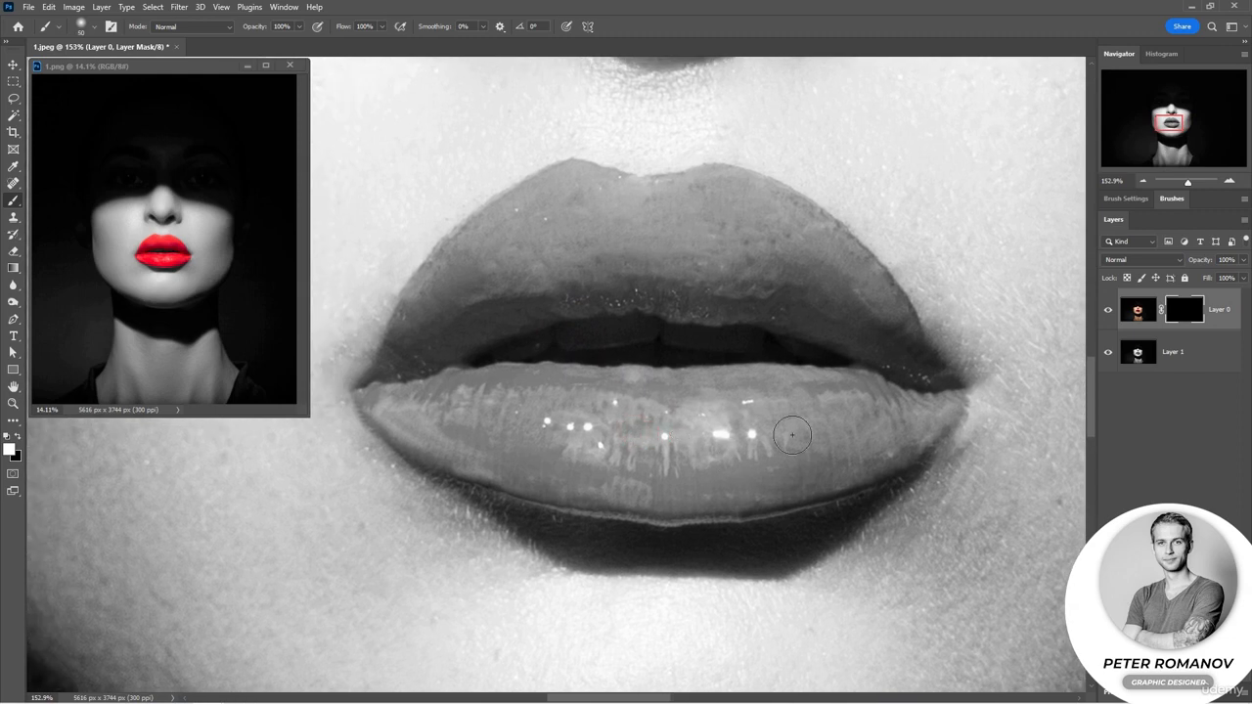
pyautogui.moveTo(812, 420)
pyautogui.mouseDown()
pyautogui.moveTo(599, 407)
pyautogui.moveTo(734, 389)
pyautogui.moveTo(555, 383)
pyautogui.moveTo(408, 395)
pyautogui.moveTo(412, 420)
pyautogui.moveTo(738, 448)
pyautogui.moveTo(610, 414)
pyautogui.moveTo(643, 484)
pyautogui.moveTo(838, 463)
pyautogui.moveTo(926, 409)
pyautogui.moveTo(727, 453)
pyautogui.moveTo(768, 455)
pyautogui.moveTo(873, 398)
pyautogui.moveTo(730, 382)
pyautogui.moveTo(876, 391)
pyautogui.moveTo(618, 399)
pyautogui.mouseUp()
pyautogui.moveTo(562, 278)
pyautogui.mouseDown()
pyautogui.moveTo(427, 347)
pyautogui.moveTo(601, 280)
pyautogui.moveTo(557, 290)
pyautogui.moveTo(844, 335)
pyautogui.moveTo(796, 280)
pyautogui.moveTo(447, 304)
pyautogui.moveTo(845, 271)
pyautogui.moveTo(514, 208)
pyautogui.moveTo(743, 191)
pyautogui.moveTo(808, 245)
pyautogui.mouseUp()
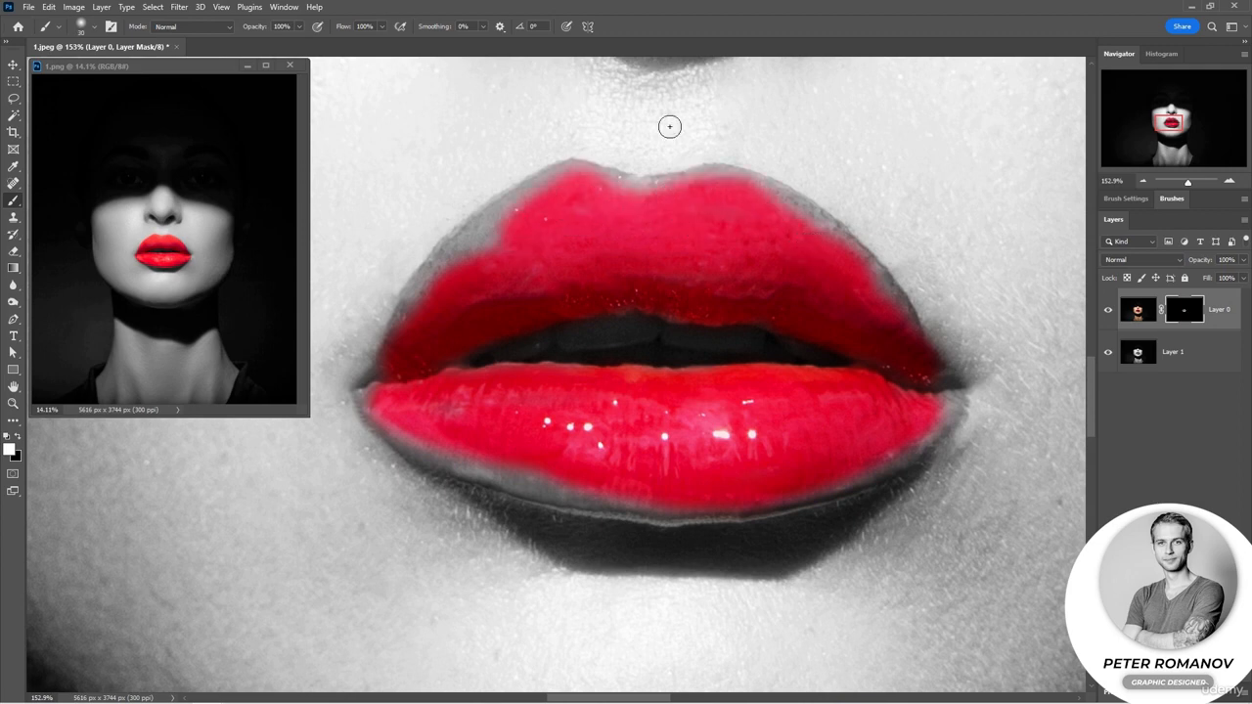
# Paint white on Layer 0's mask along the outer edges of the lips with a 30 px brush.
pyautogui.moveTo(729, 174)
pyautogui.mouseDown()
pyautogui.moveTo(629, 182)
pyautogui.moveTo(575, 163)
pyautogui.moveTo(521, 188)
pyautogui.moveTo(410, 297)
pyautogui.moveTo(406, 321)
pyautogui.moveTo(503, 225)
pyautogui.moveTo(368, 416)
pyautogui.moveTo(378, 405)
pyautogui.moveTo(470, 459)
pyautogui.moveTo(713, 494)
pyautogui.moveTo(553, 501)
pyautogui.moveTo(419, 457)
pyautogui.moveTo(436, 433)
pyautogui.moveTo(655, 504)
pyautogui.moveTo(911, 442)
pyautogui.moveTo(944, 393)
pyautogui.moveTo(864, 266)
pyautogui.moveTo(752, 184)
pyautogui.moveTo(861, 259)
pyautogui.moveTo(891, 302)
pyautogui.mouseUp()
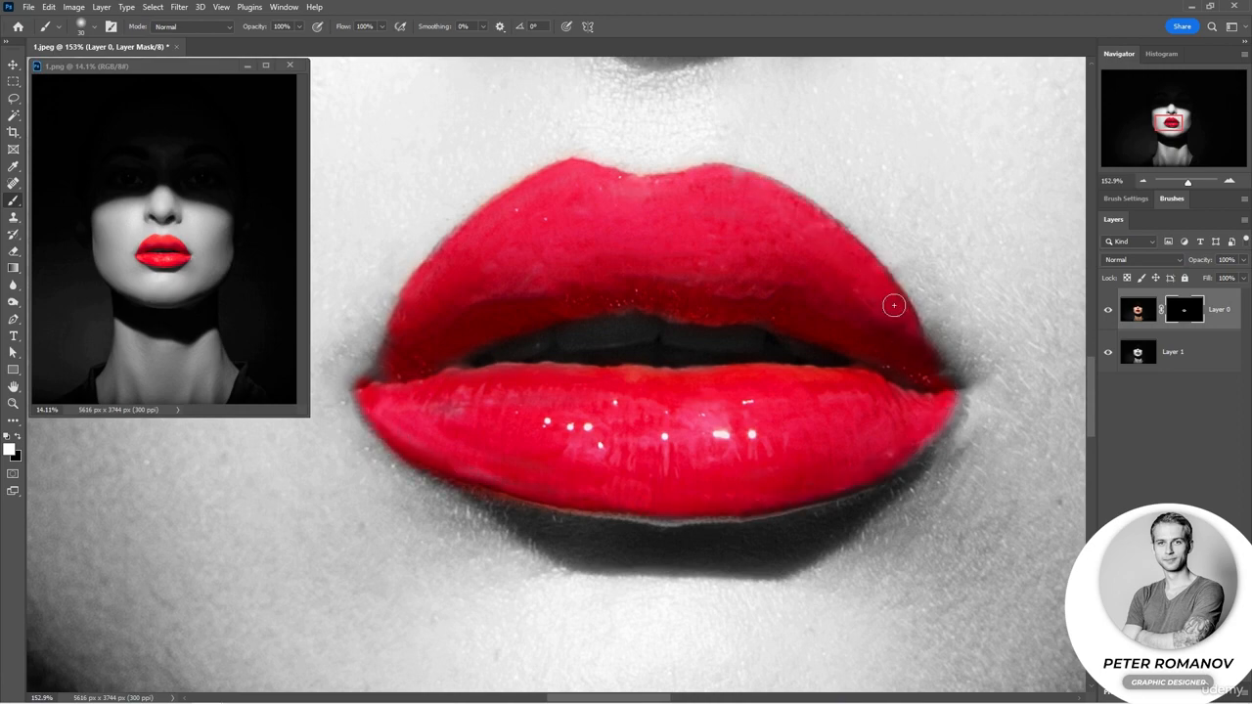
pyautogui.scroll(-3, 748, 223)
pyautogui.scroll(-4, 750, 224)
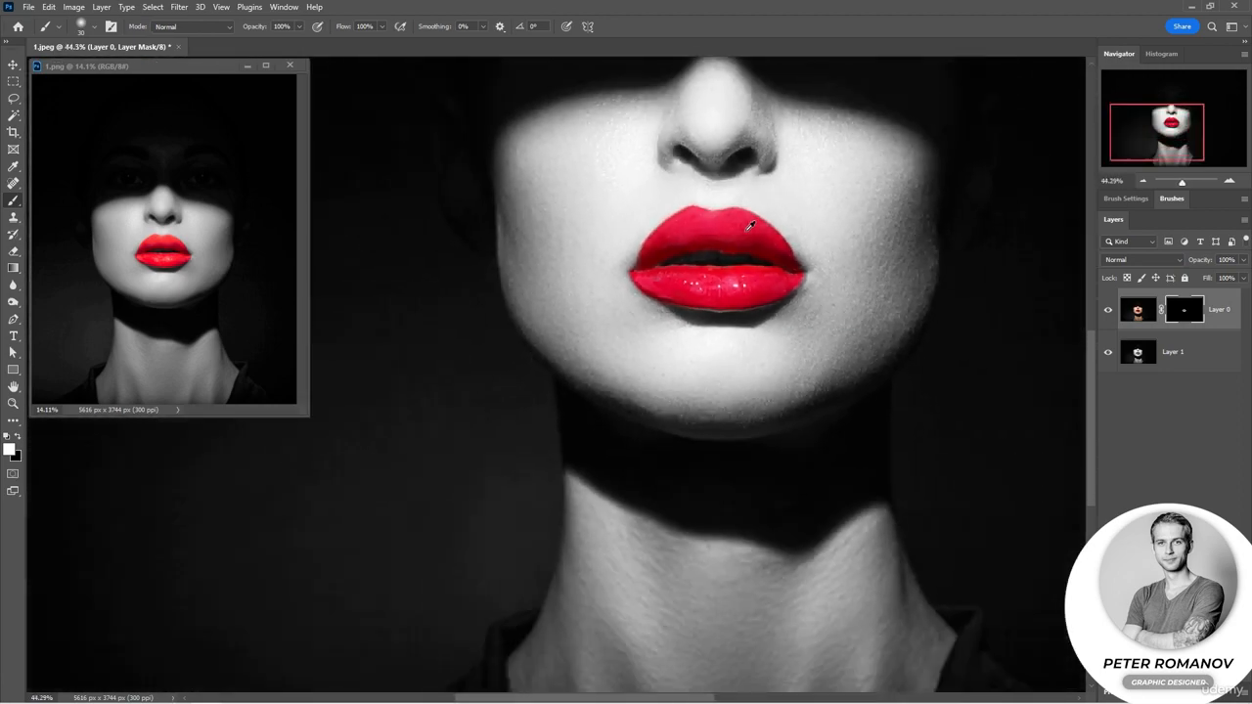
pyautogui.moveTo(799, 211); pyautogui.dragTo(717, 422)
pyautogui.scroll(-3, 724, 412)
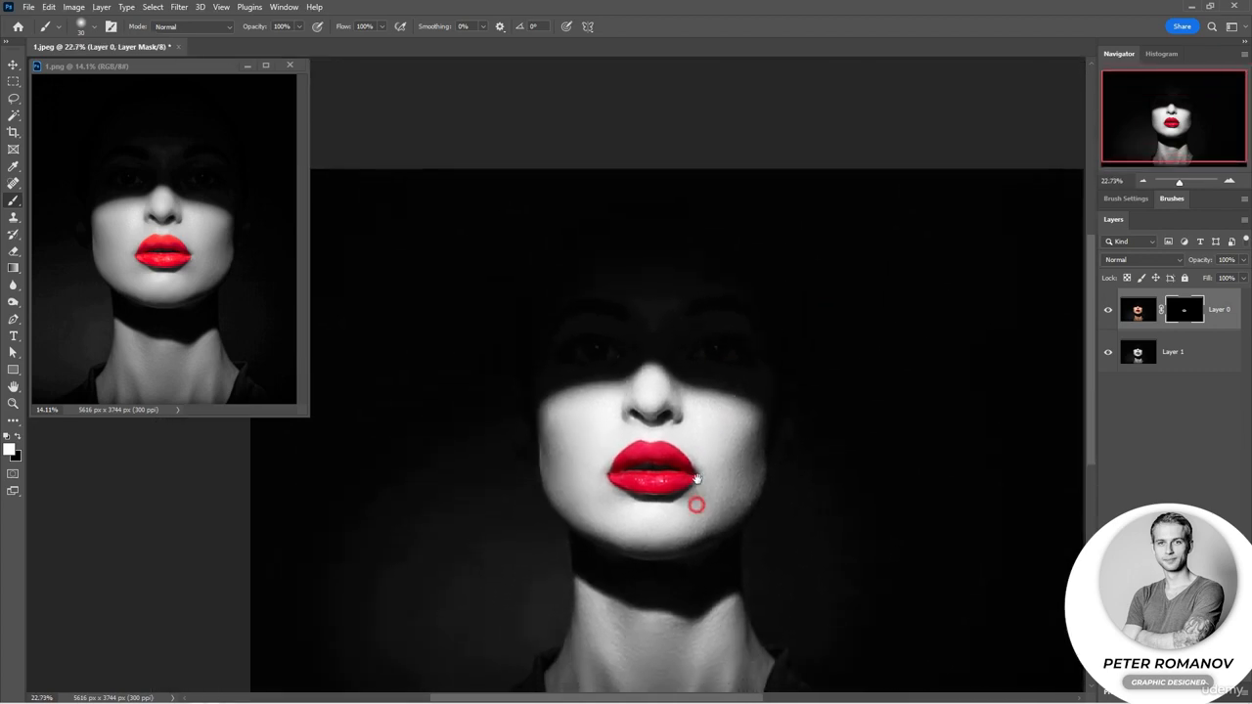
pyautogui.moveTo(695, 502); pyautogui.dragTo(718, 400)
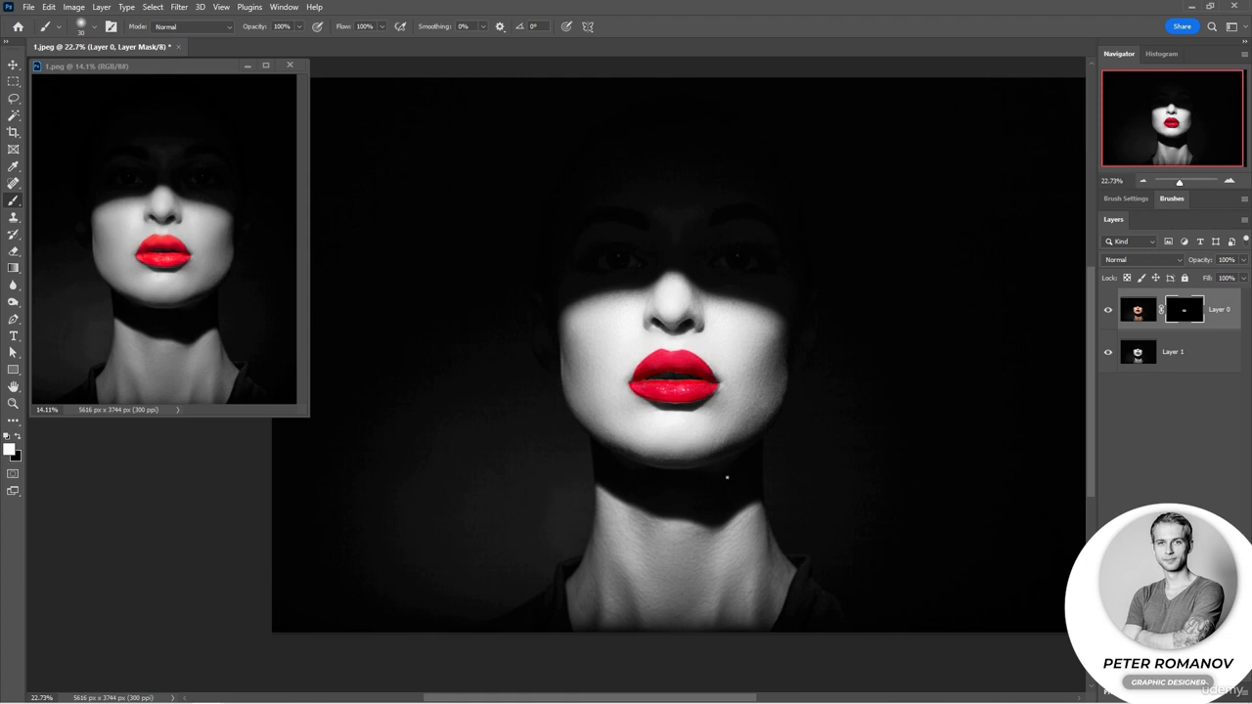
# Add a Reveal All layer mask to the black and white Layer 1 and remove that mask without applying it.
pyautogui.click(1174, 354)
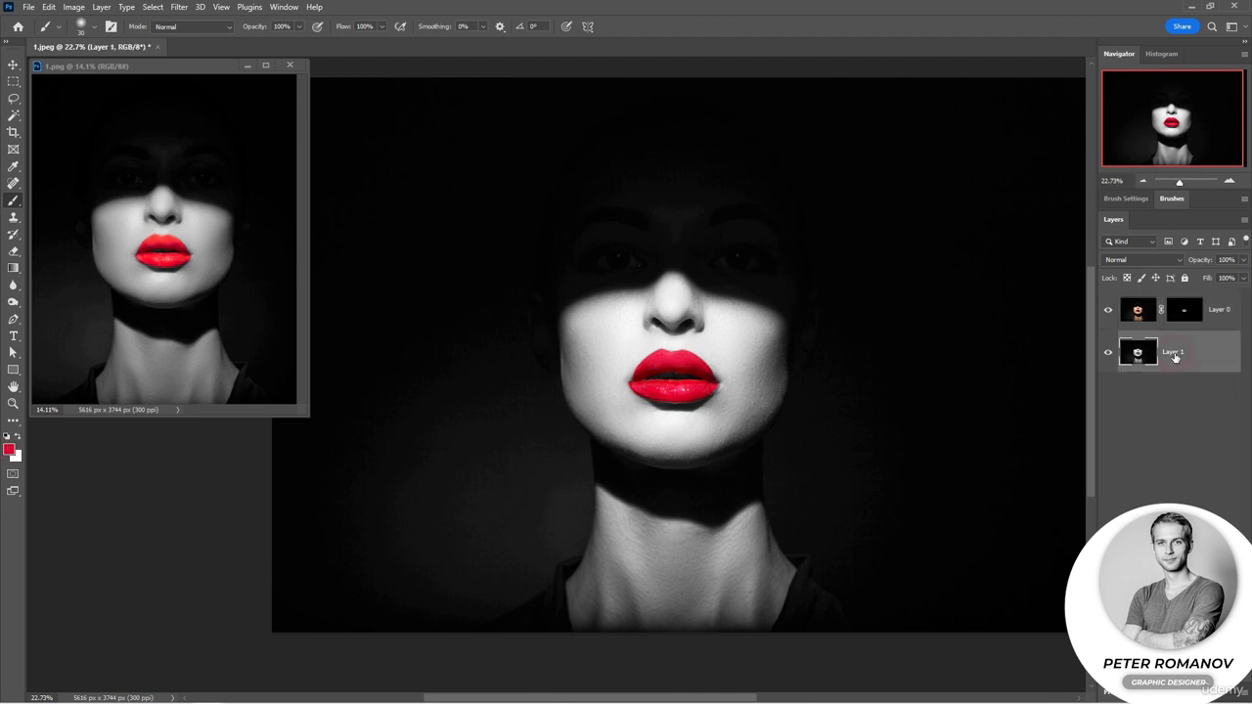
pyautogui.click(100, 7)
pyautogui.moveTo(162, 213)
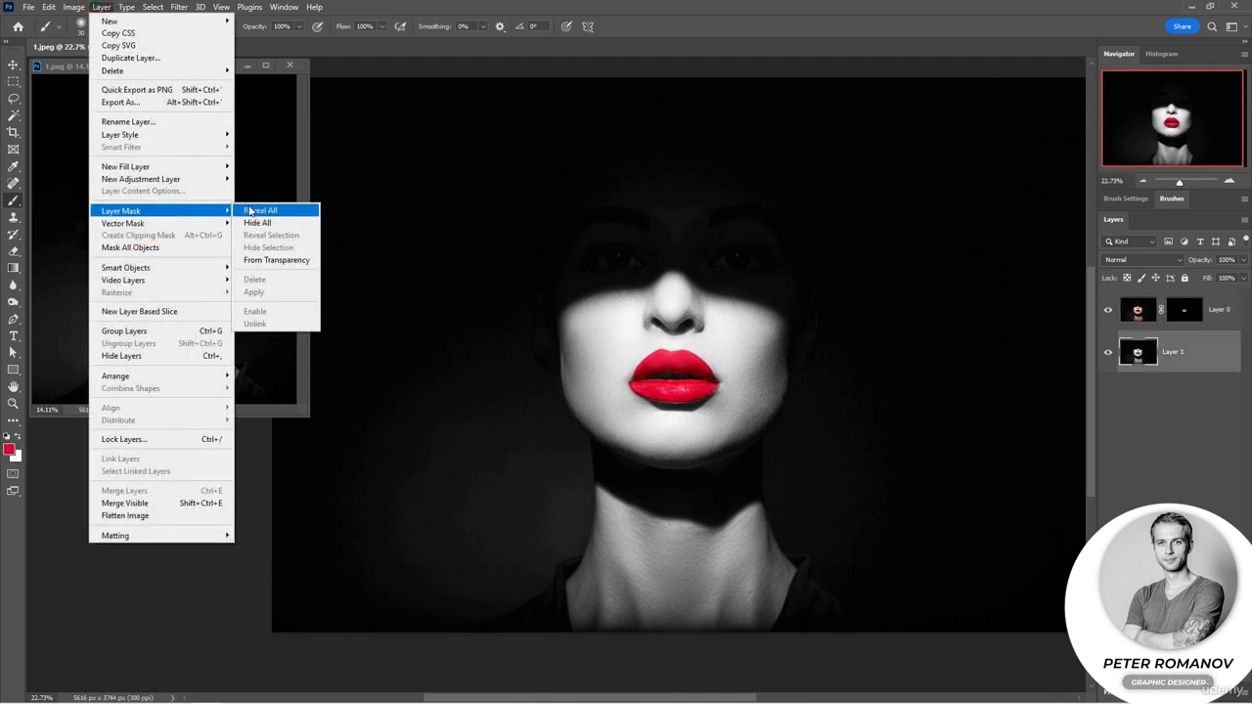
pyautogui.click(260, 211)
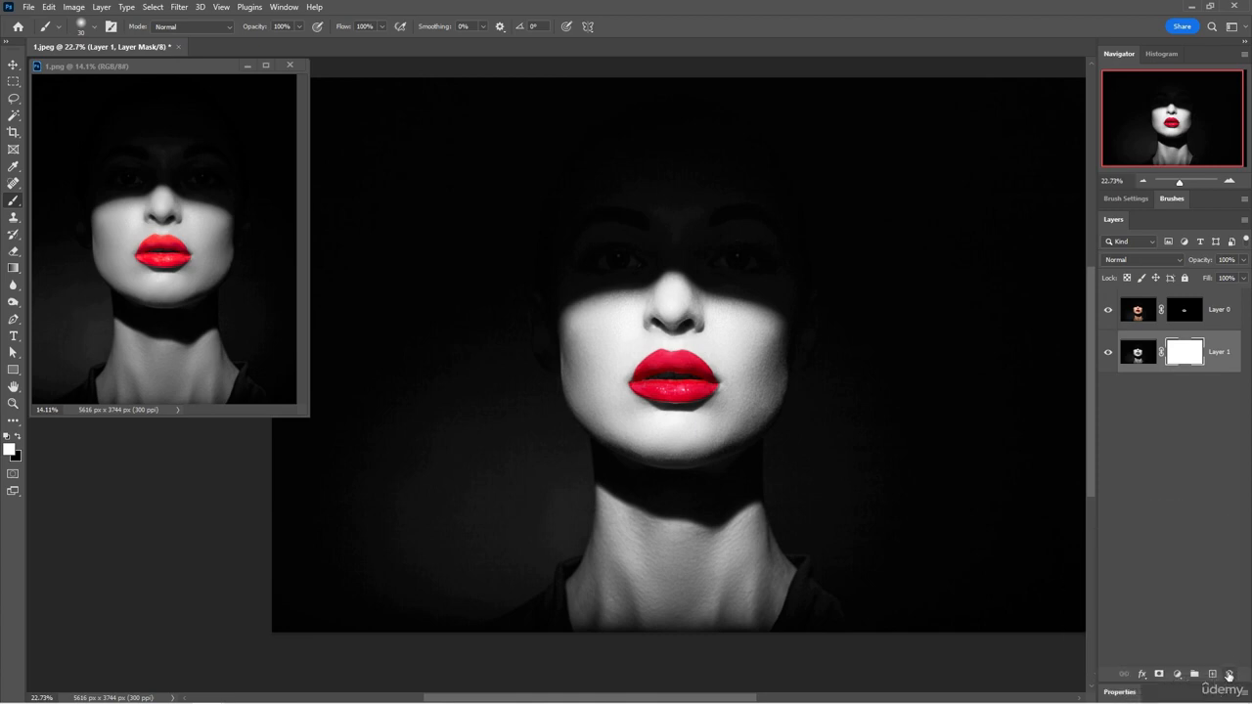
pyautogui.click(1229, 675)
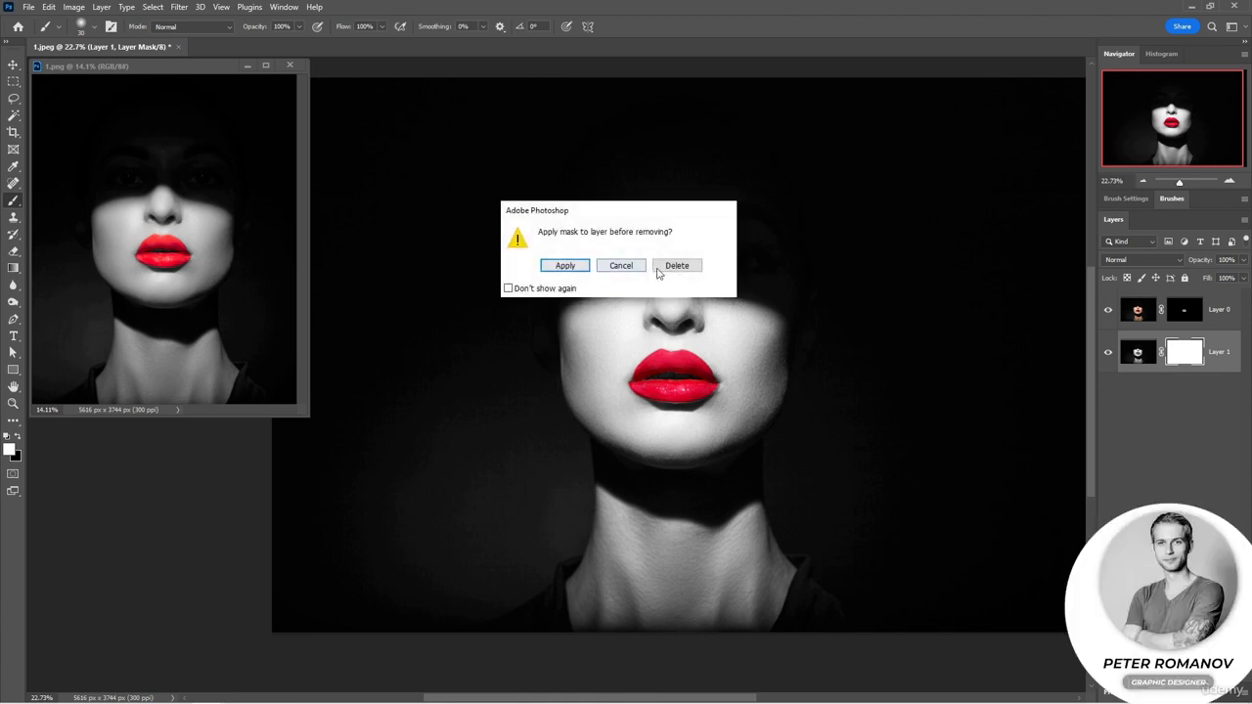
pyautogui.click(661, 265)
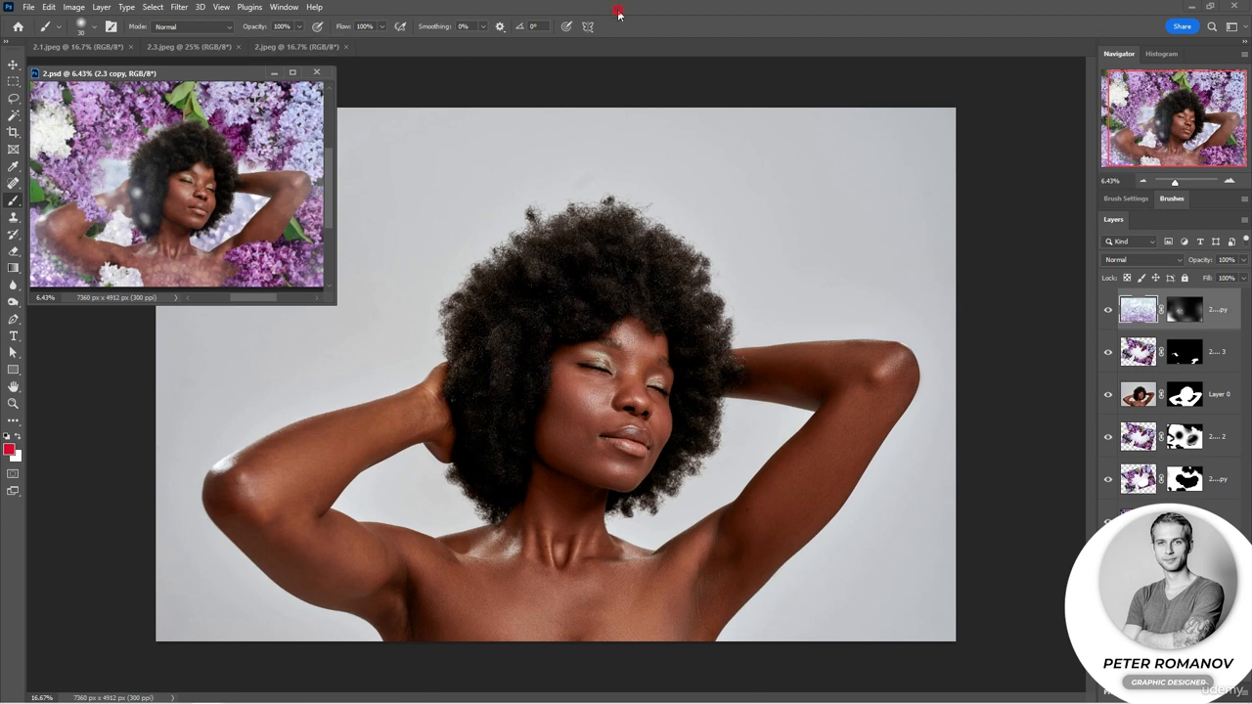
# Make 2.jpeg the active document and convert its Background into Layer 0.
pyautogui.click(661, 92)
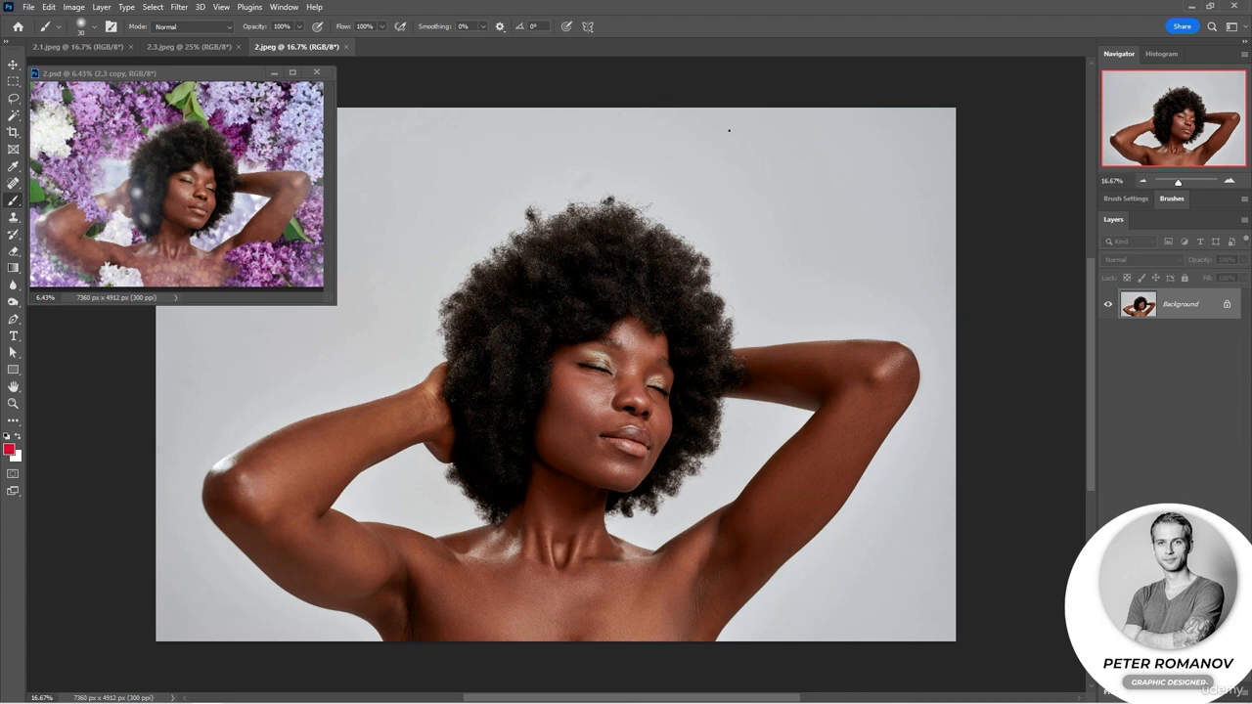
pyautogui.doubleClick(1185, 304)
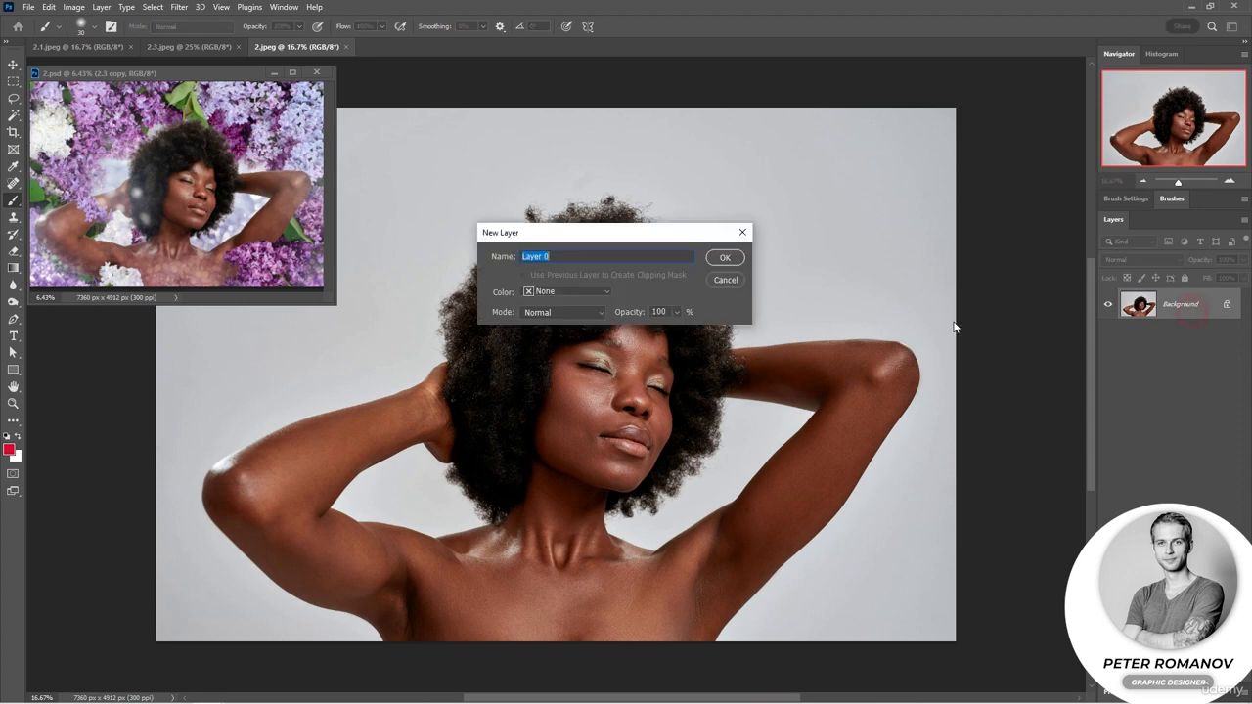
pyautogui.click(724, 259)
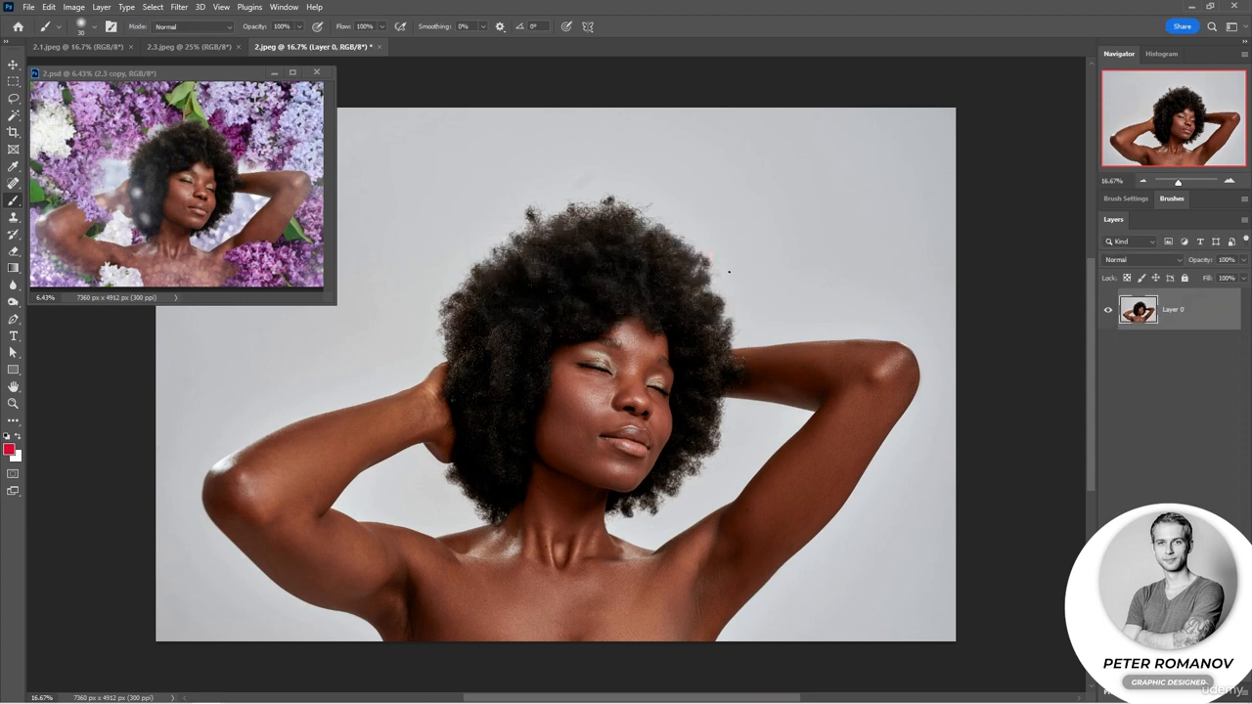
# Select the woman's hair, face, arms and shoulders with the Quick Selection tool in add-to-selection mode, using a 400 px brush.
pyautogui.click(14, 118)
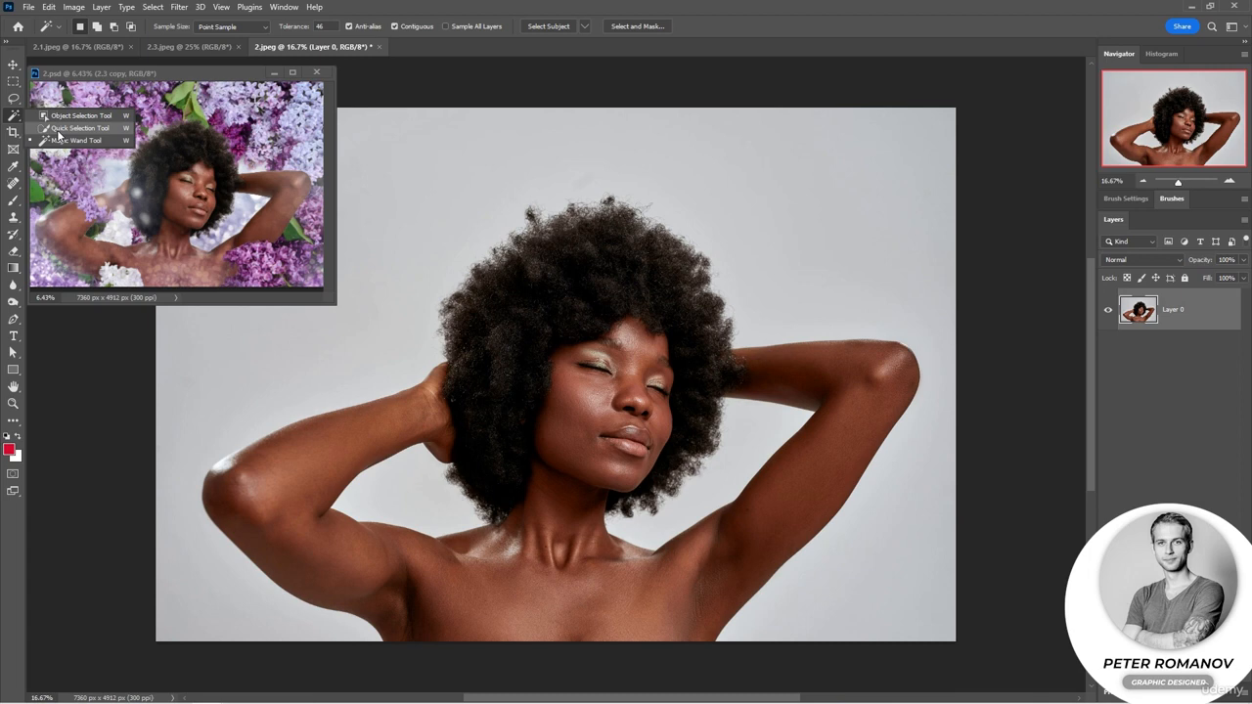
pyautogui.click(58, 131)
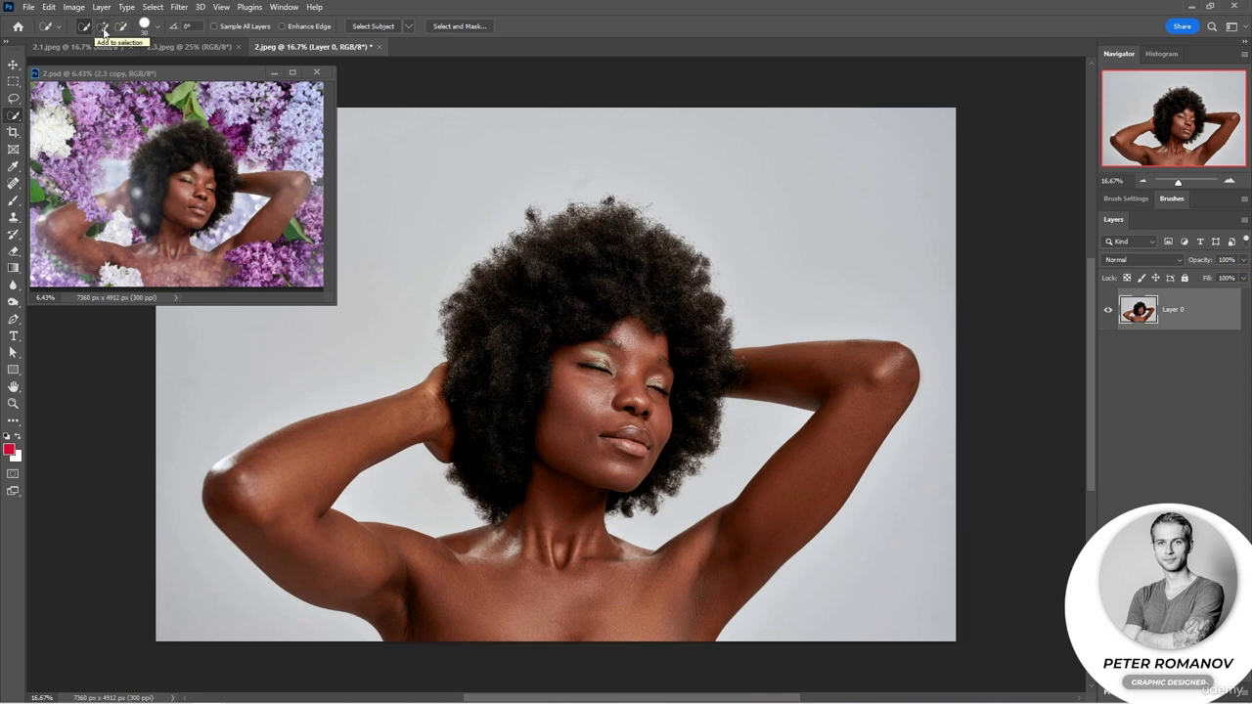
pyautogui.click(104, 30)
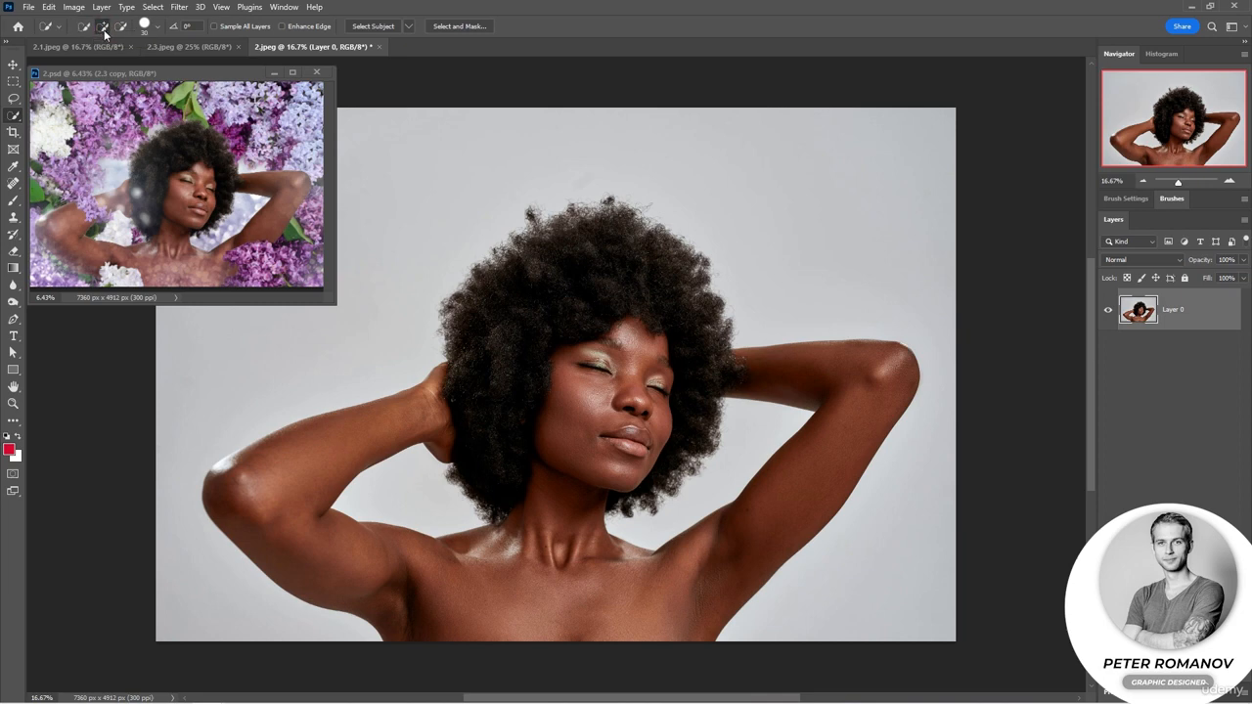
pyautogui.moveTo(563, 612)
pyautogui.mouseDown()
pyautogui.moveTo(478, 603)
pyautogui.moveTo(334, 556)
pyautogui.moveTo(346, 526)
pyautogui.moveTo(383, 527)
pyautogui.moveTo(418, 580)
pyautogui.moveTo(346, 559)
pyautogui.moveTo(535, 491)
pyautogui.moveTo(546, 501)
pyautogui.moveTo(522, 455)
pyautogui.moveTo(558, 413)
pyautogui.moveTo(529, 339)
pyautogui.mouseUp()
pyautogui.hotkey('ctrl', 'z')
pyautogui.press('[')
pyautogui.press('[')
pyautogui.press('[')
pyautogui.press('[')
pyautogui.press('[')
pyautogui.press('[')
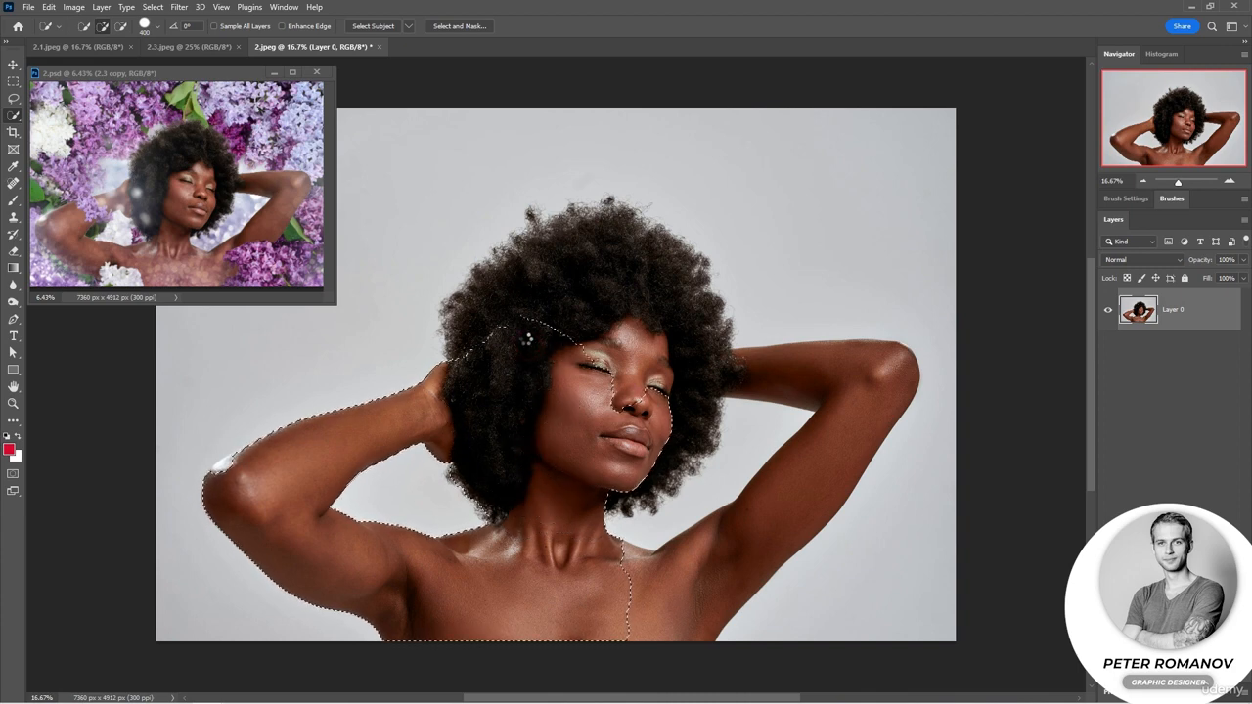
pyautogui.hotkey('ctrl', 'z')
pyautogui.moveTo(657, 578); pyautogui.dragTo(720, 545)
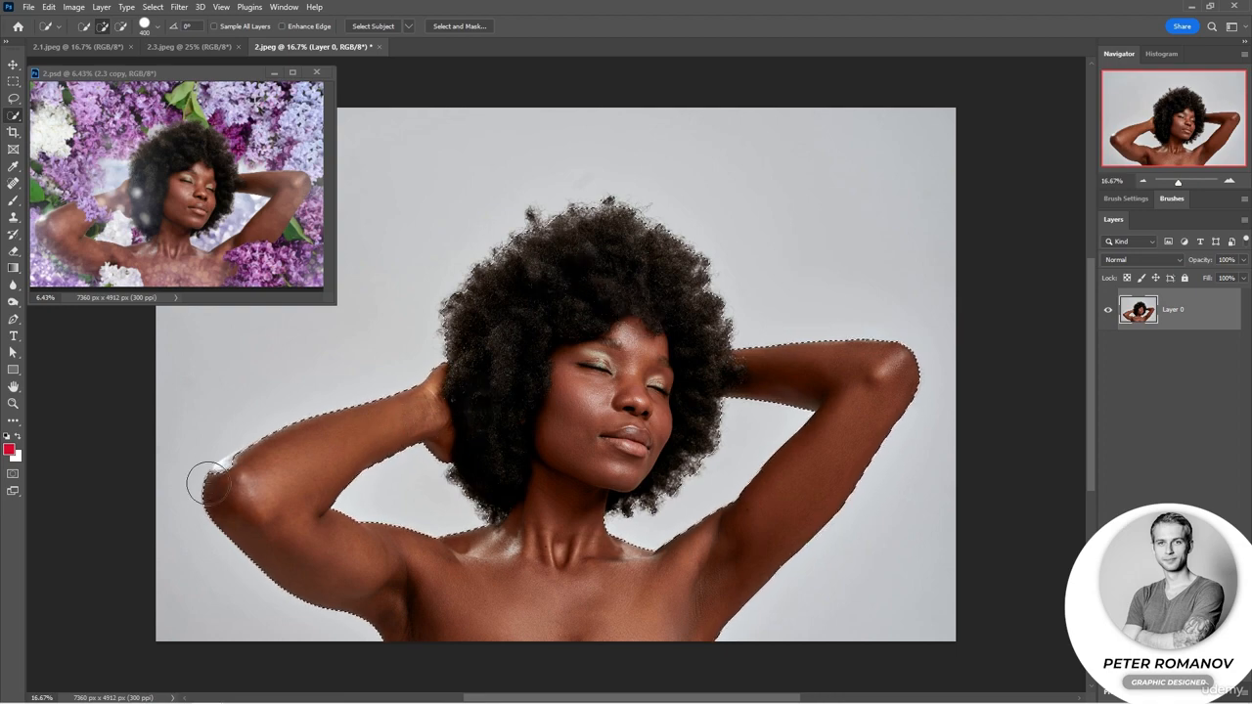
# Add the bright highlight on the raised elbow beside the image's left edge to the selection, using a 61 px Quick Selection brush.
pyautogui.scroll(7, 228, 478)
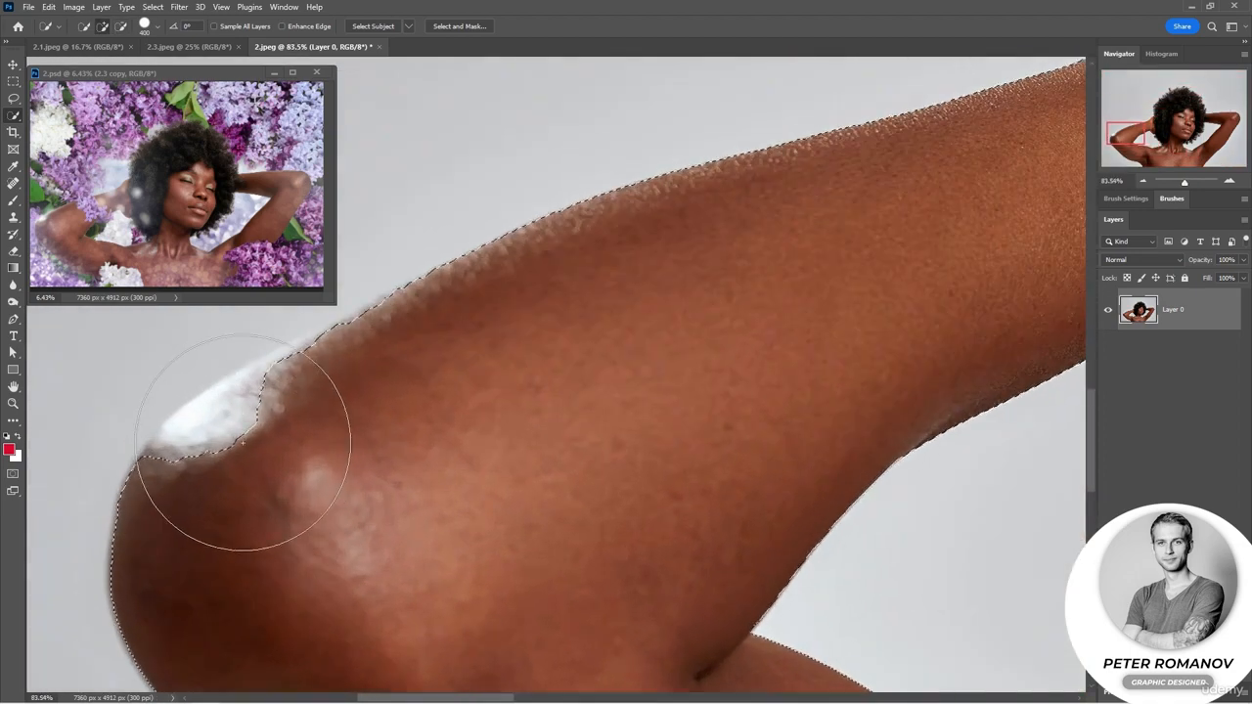
pyautogui.rightClick(319, 466)
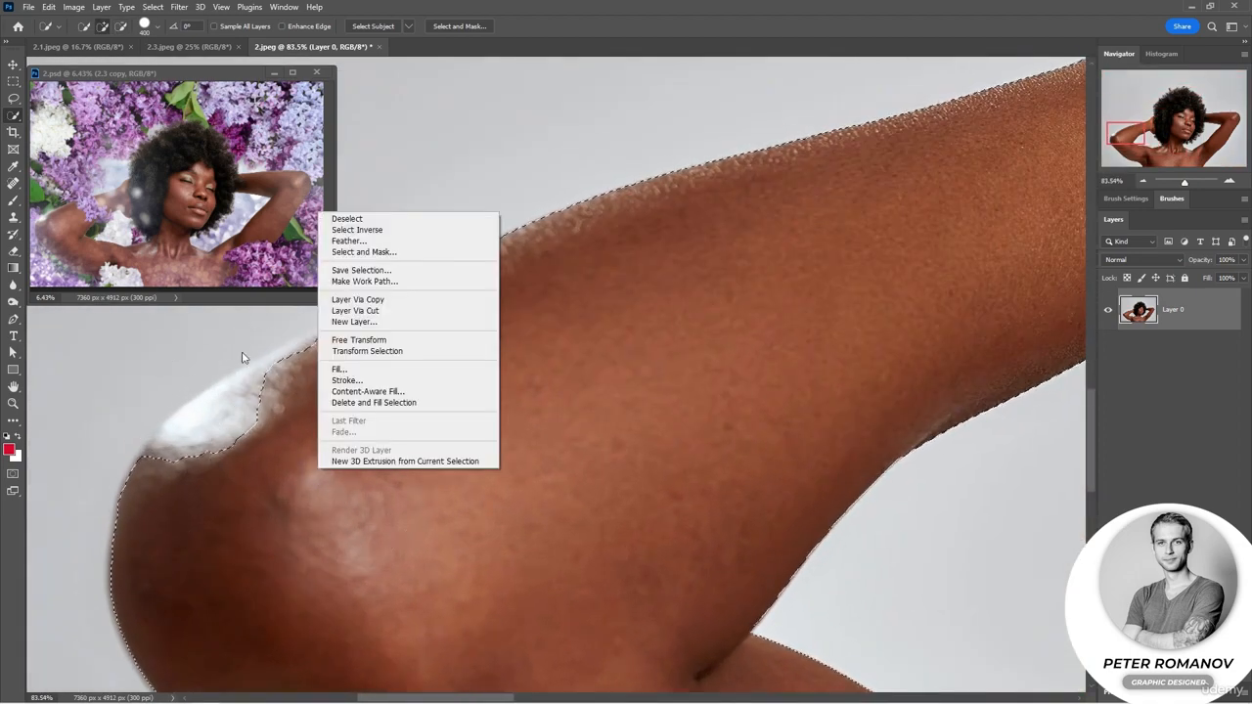
pyautogui.click(158, 28)
pyautogui.moveTo(154, 65); pyautogui.dragTo(123, 65)
pyautogui.moveTo(258, 411); pyautogui.dragTo(173, 441)
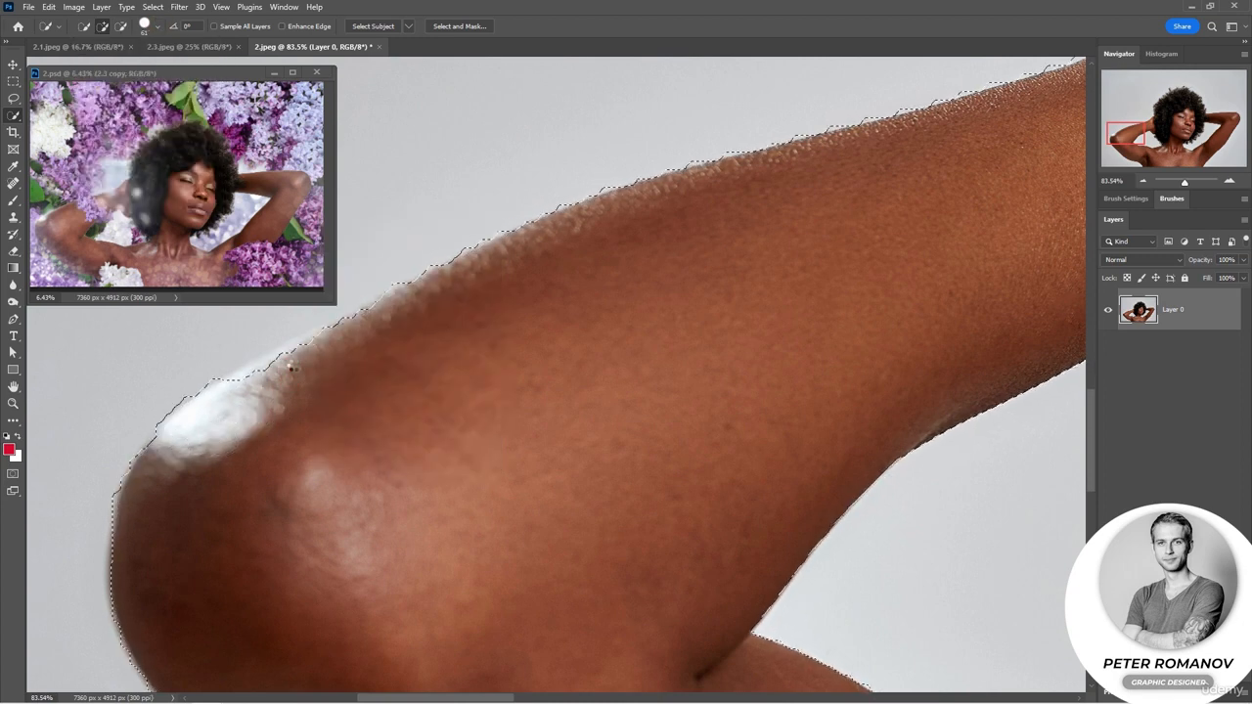
pyautogui.moveTo(257, 378); pyautogui.dragTo(272, 377)
pyautogui.click(308, 356)
pyautogui.click(277, 366)
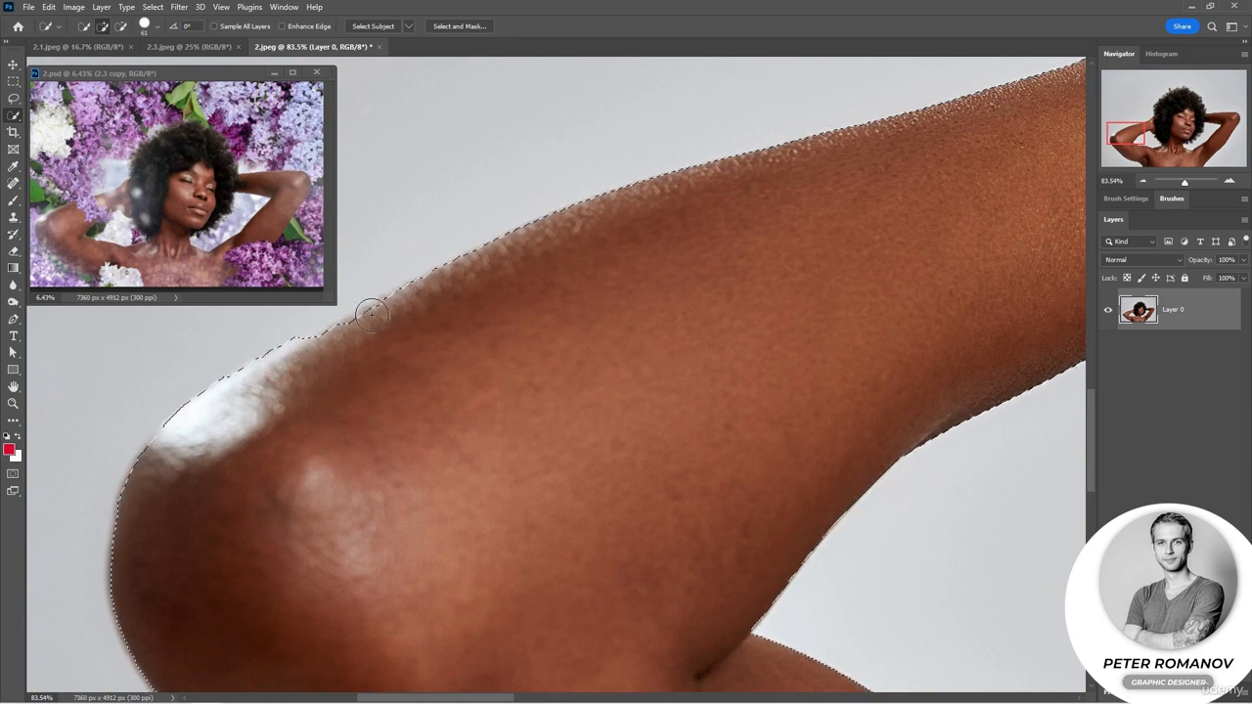
# Check the selection around the arms, hair and neck, and turn it into a layer mask on Layer 0.
pyautogui.scroll(-5, 648, 453)
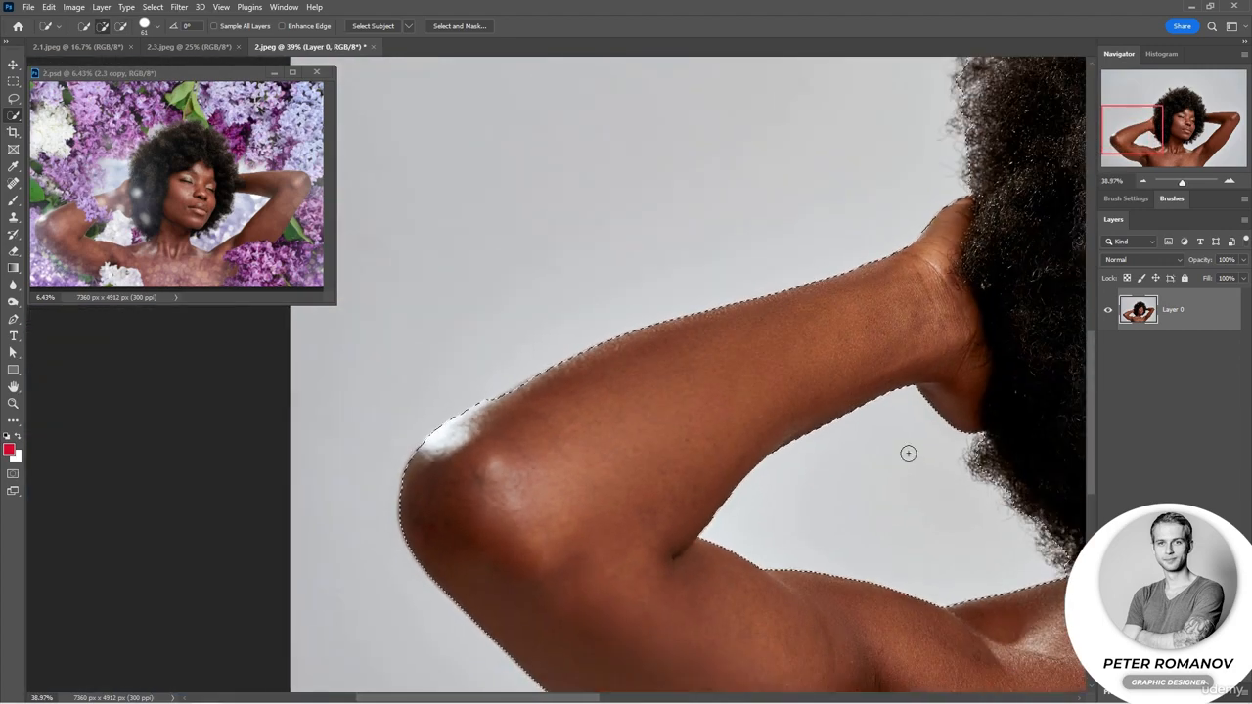
pyautogui.moveTo(909, 453); pyautogui.dragTo(441, 475)
pyautogui.scroll(-5, 537, 477)
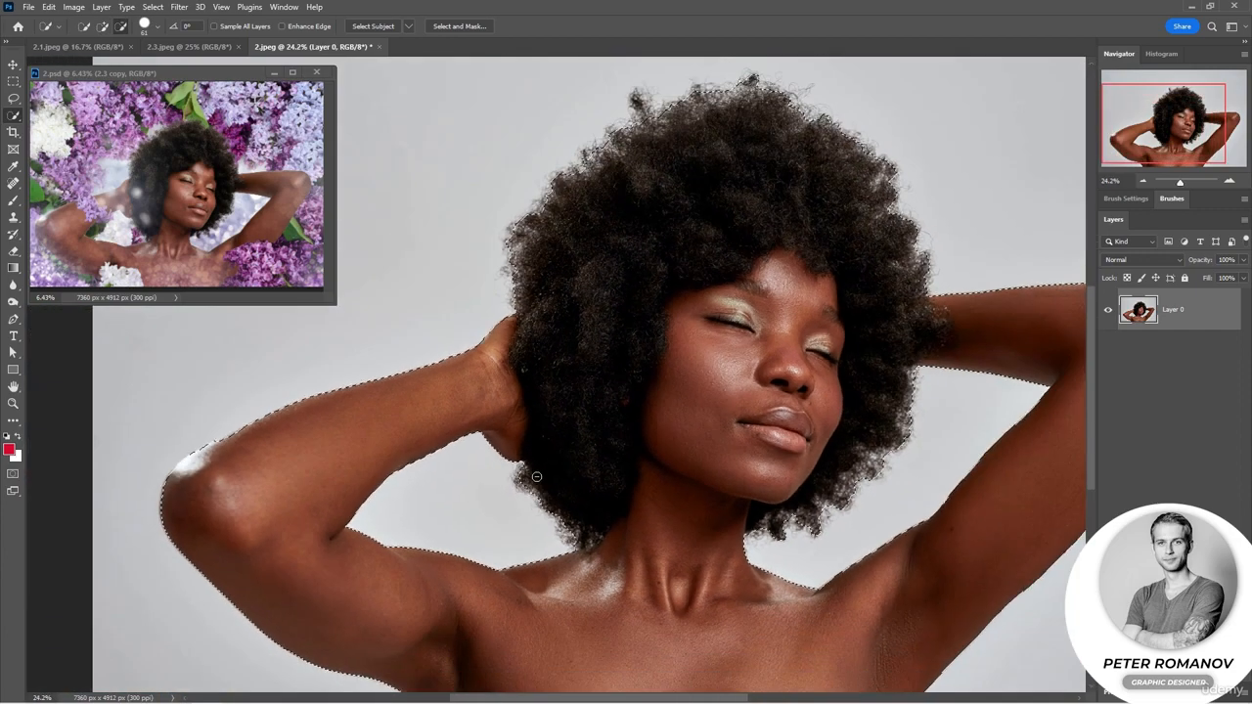
pyautogui.scroll(-1, 537, 477)
pyautogui.moveTo(577, 452); pyautogui.dragTo(438, 452)
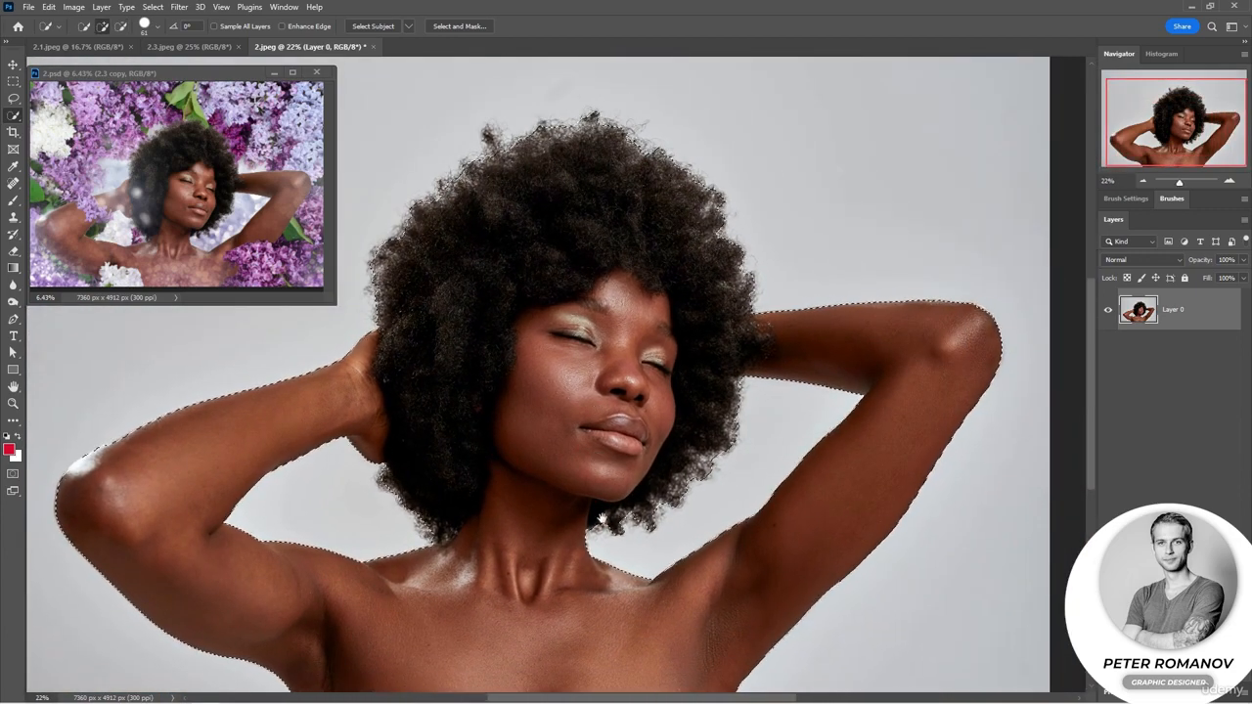
pyautogui.moveTo(602, 519); pyautogui.dragTo(604, 443)
pyautogui.scroll(-3, 615, 421)
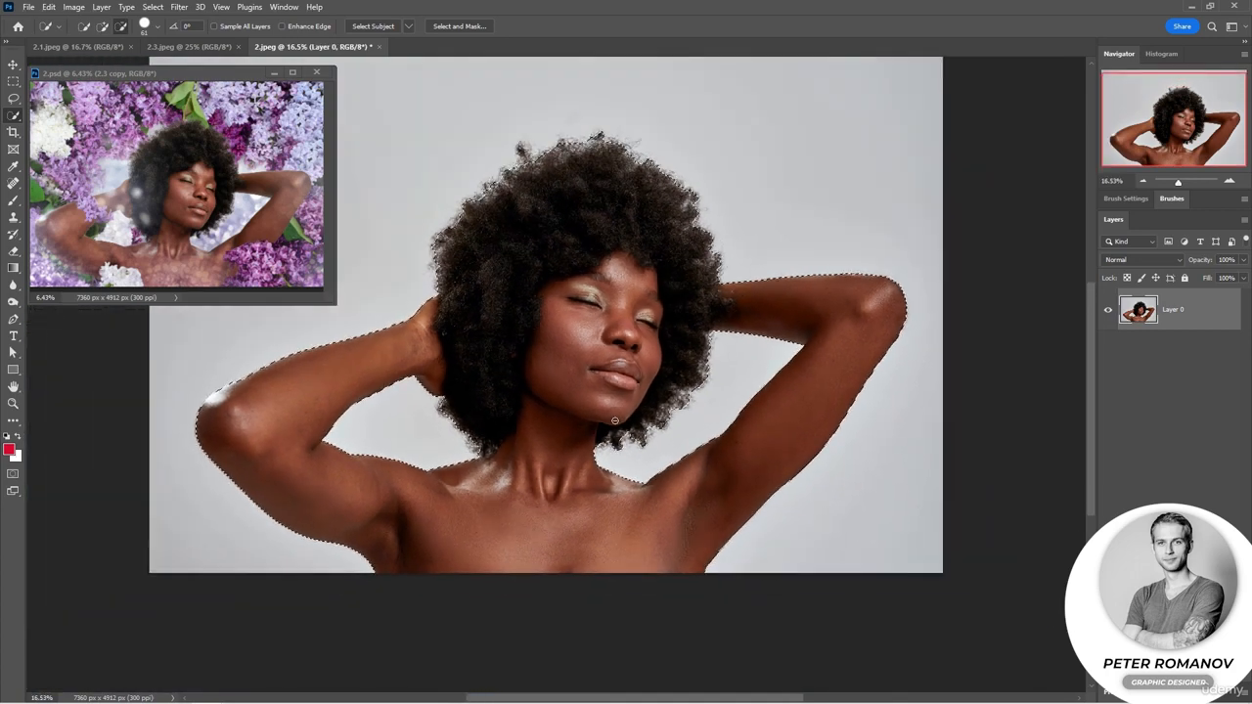
pyautogui.scroll(-1, 615, 422)
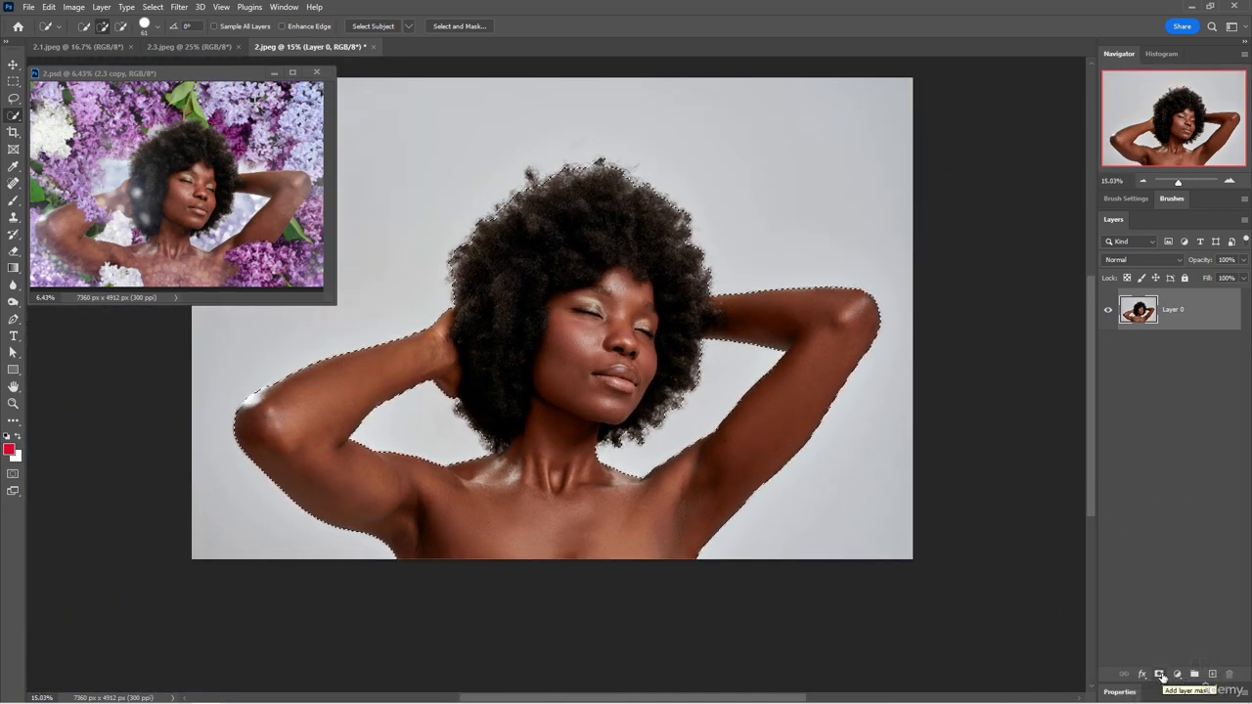
pyautogui.click(1160, 675)
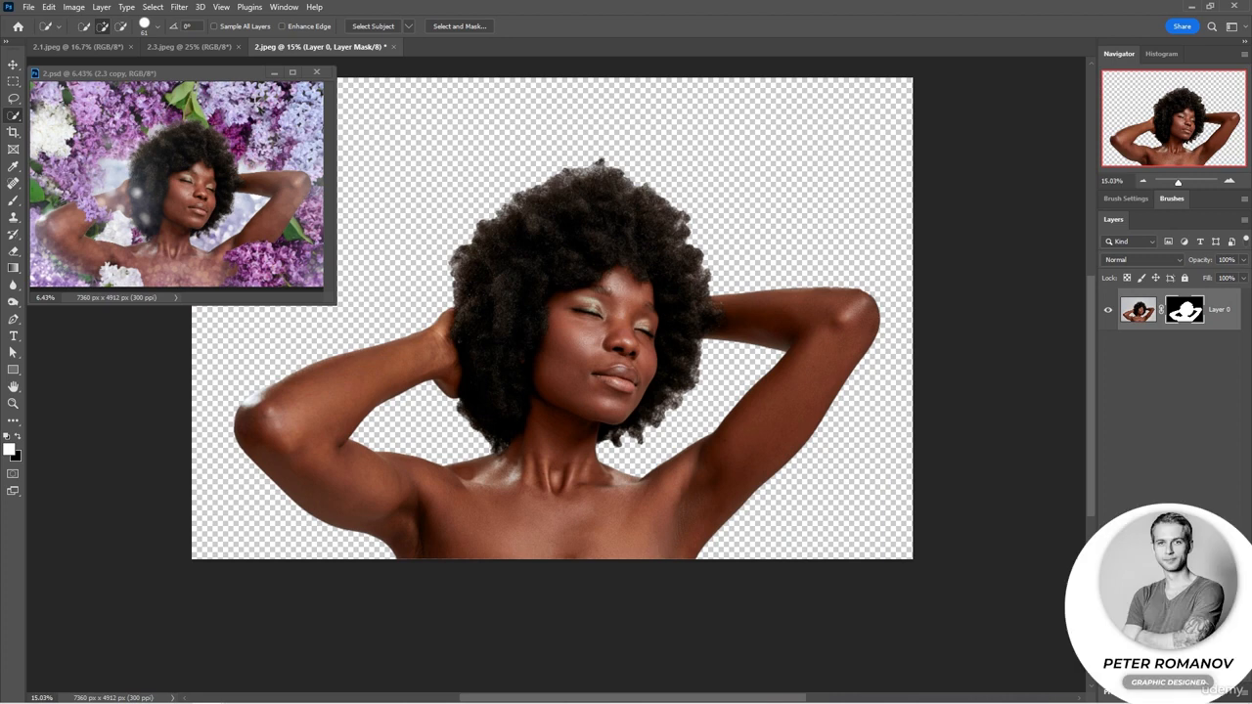
pyautogui.scroll(3, 991, 518)
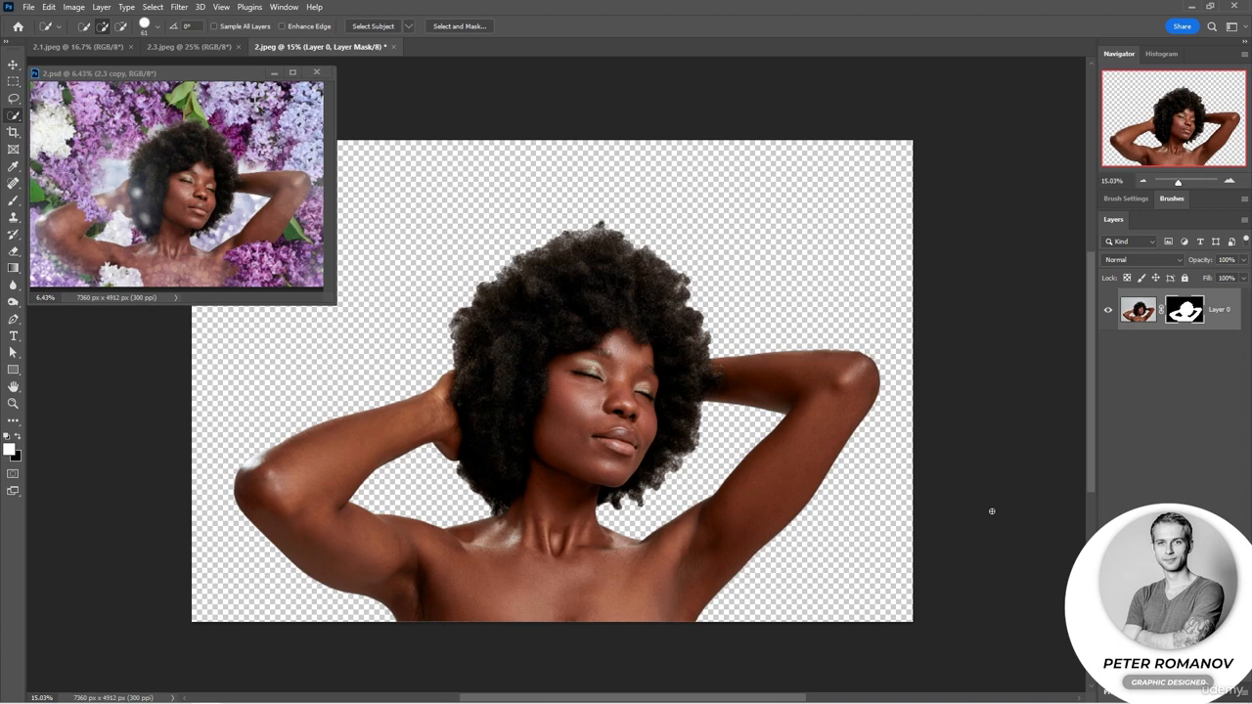
# Paste the copied lilac photo as a layer beneath Layer 0, scaled to 122.82% to fill the canvas.
pyautogui.hotkey('ctrl', 'v')
pyautogui.press('v')
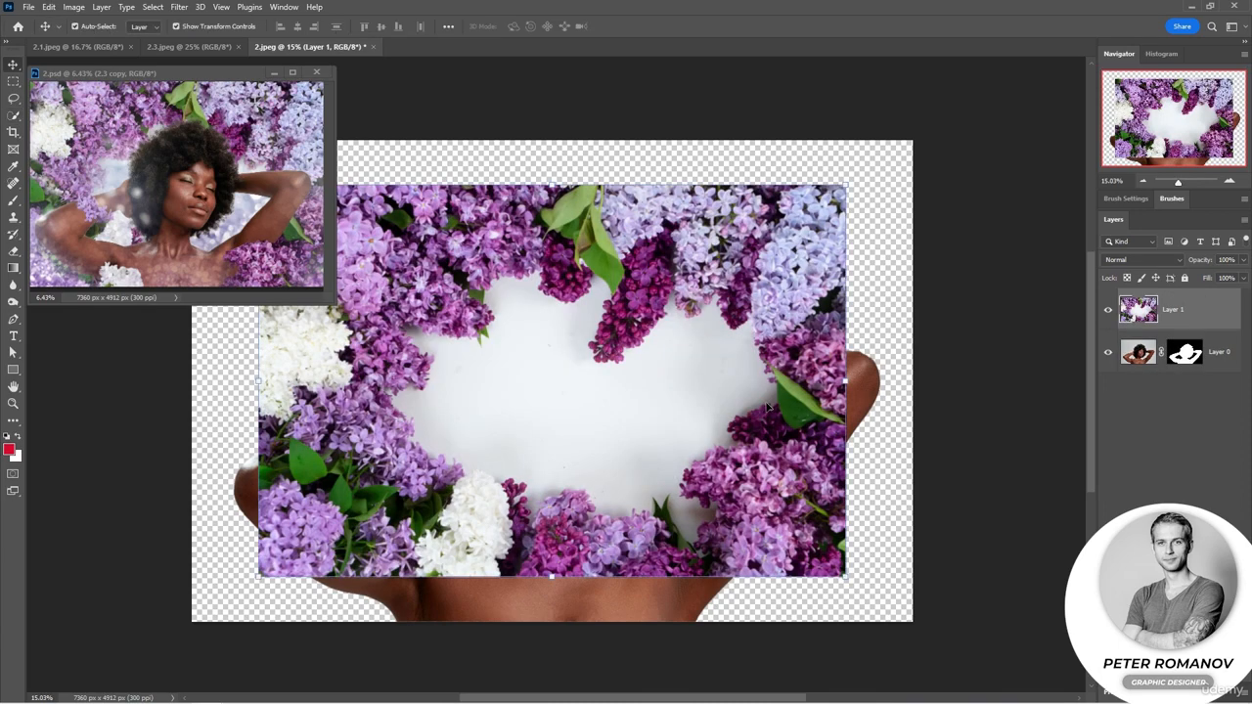
pyautogui.hotkey('ctrl', 't')
pyautogui.moveTo(845, 577); pyautogui.dragTo(914, 622)
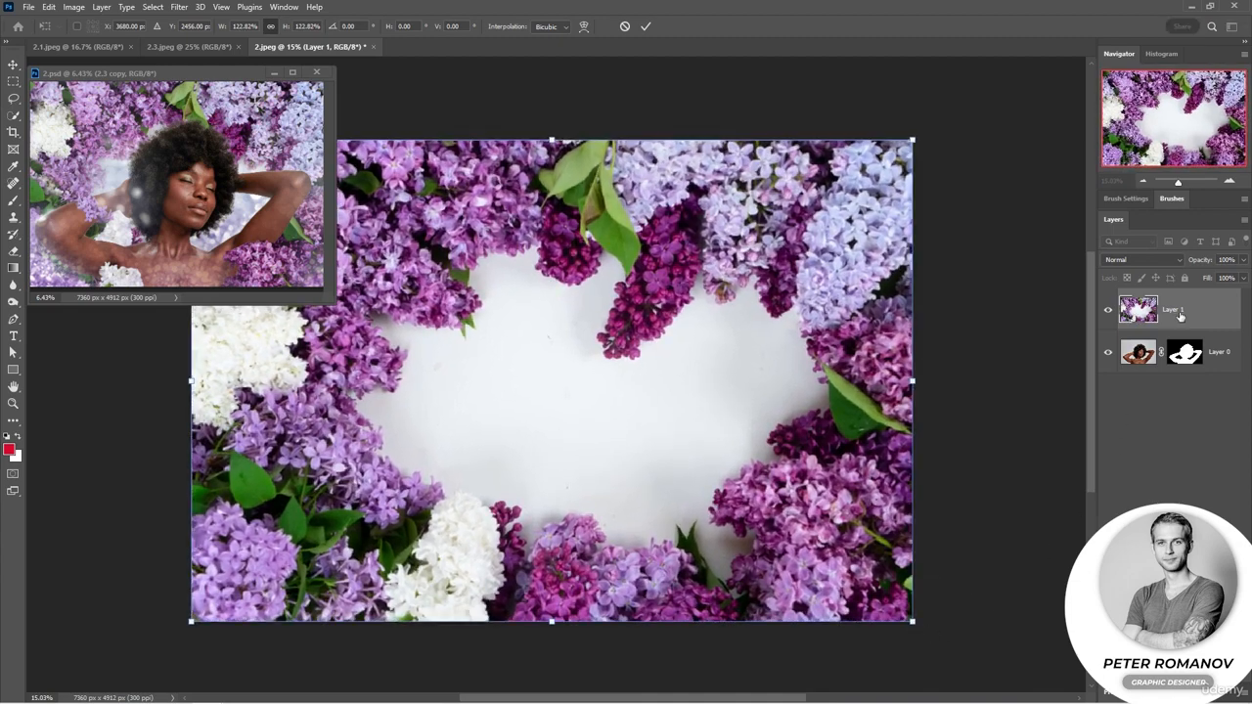
pyautogui.moveTo(1180, 315); pyautogui.dragTo(1183, 377)
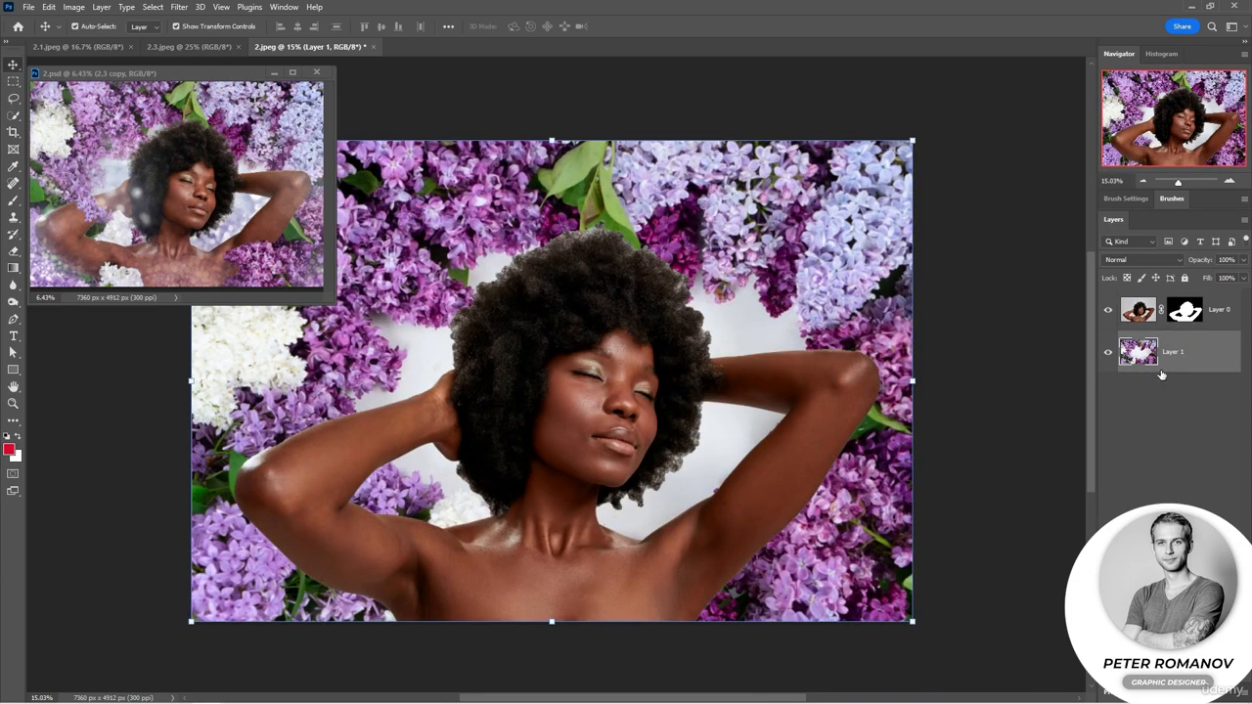
pyautogui.click(1015, 371)
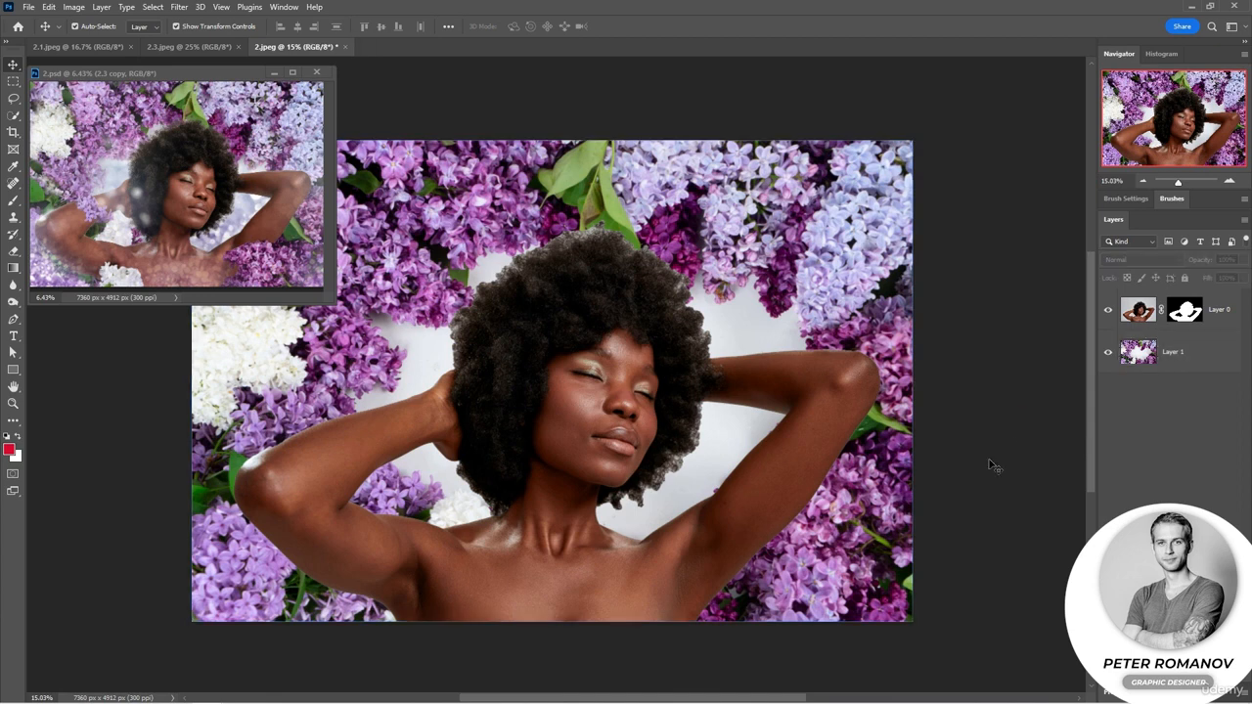
# Enlarge the lilac Layer 1 slightly to 100.73% so that it extends past the canvas edges.
pyautogui.click(896, 567)
pyautogui.hotkey('ctrl', 't')
pyautogui.moveTo(914, 622); pyautogui.dragTo(919, 628)
pyautogui.moveTo(888, 577); pyautogui.dragTo(885, 575)
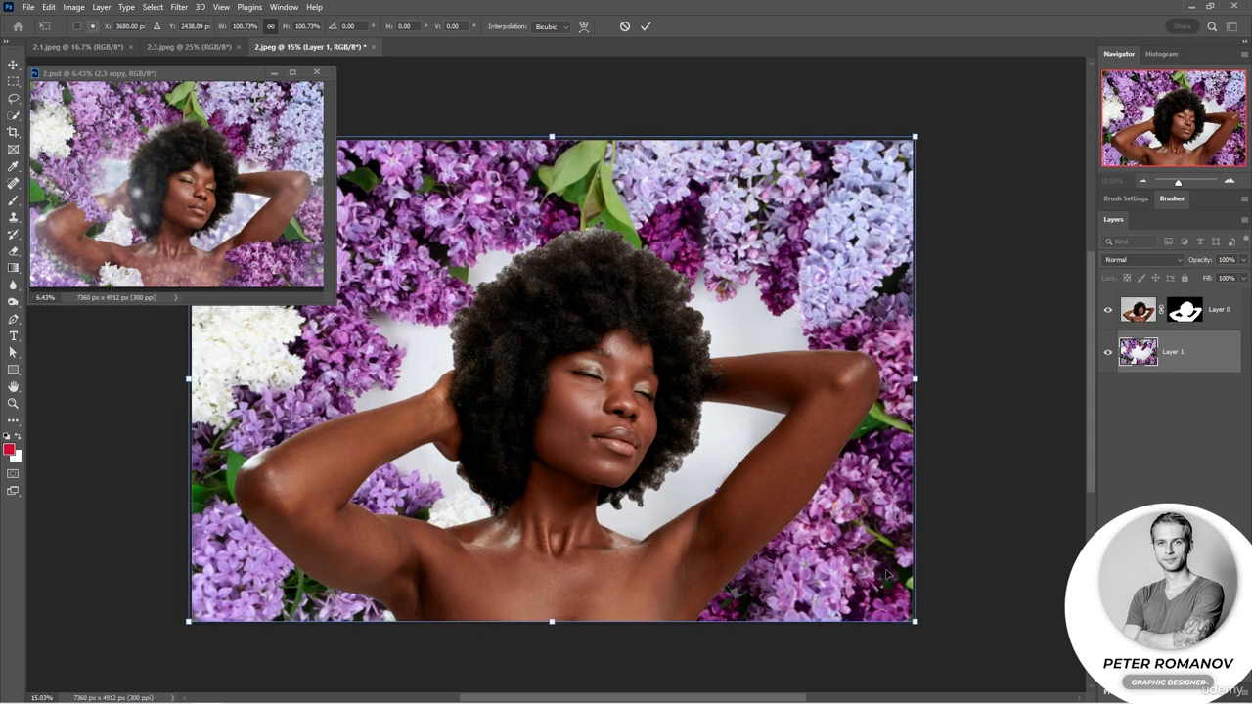
pyautogui.click(1010, 534)
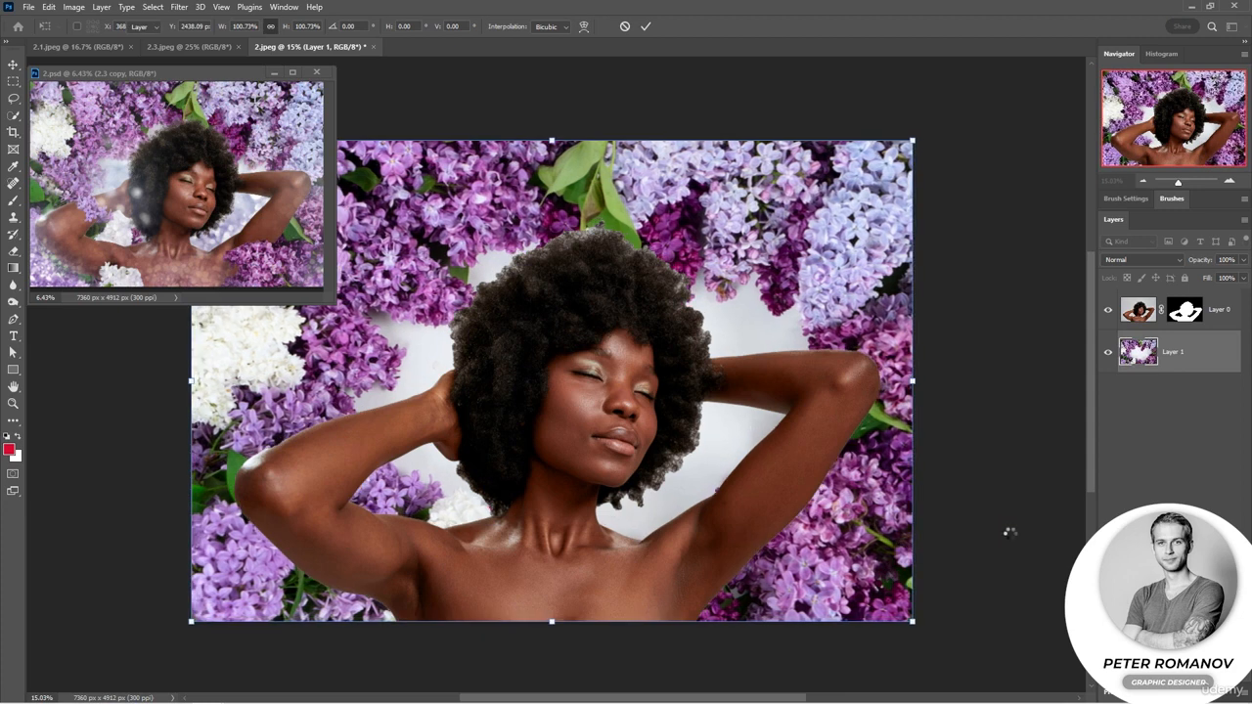
pyautogui.press('Return')
pyautogui.click(1010, 535)
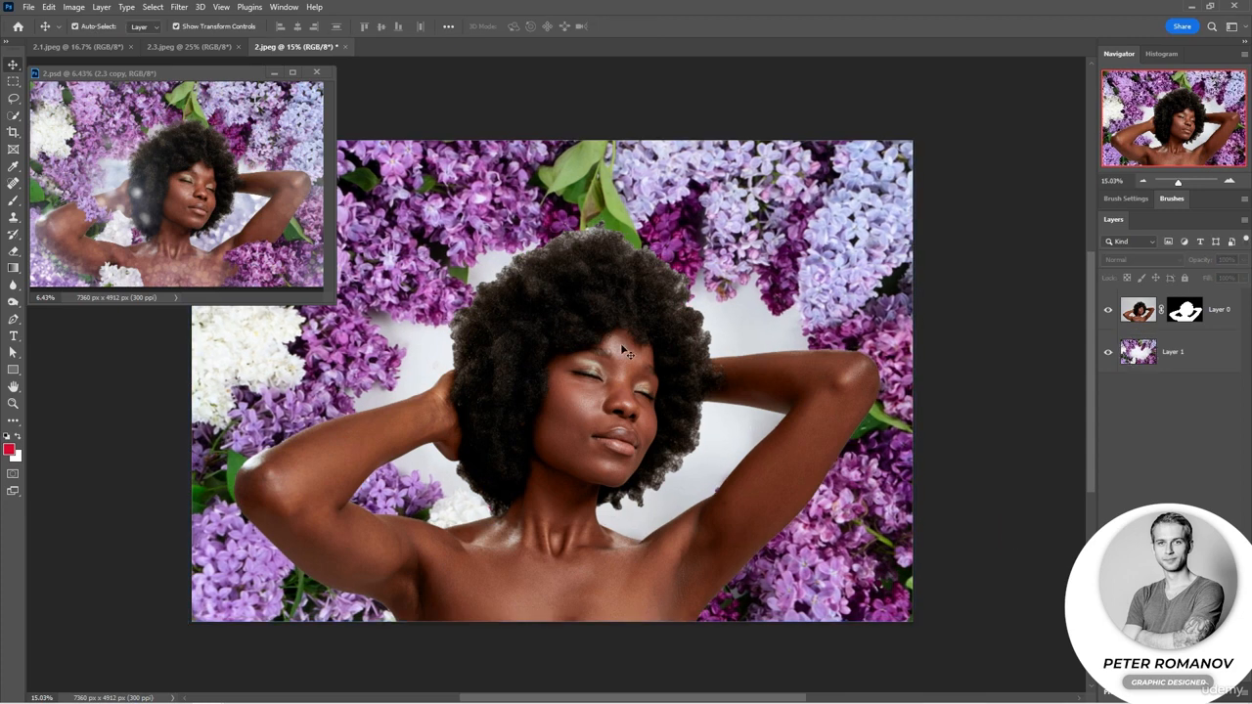
# Dock the floating 2.psd window with the other open documents and examine its finished composite and masked layers.
pyautogui.click(151, 83)
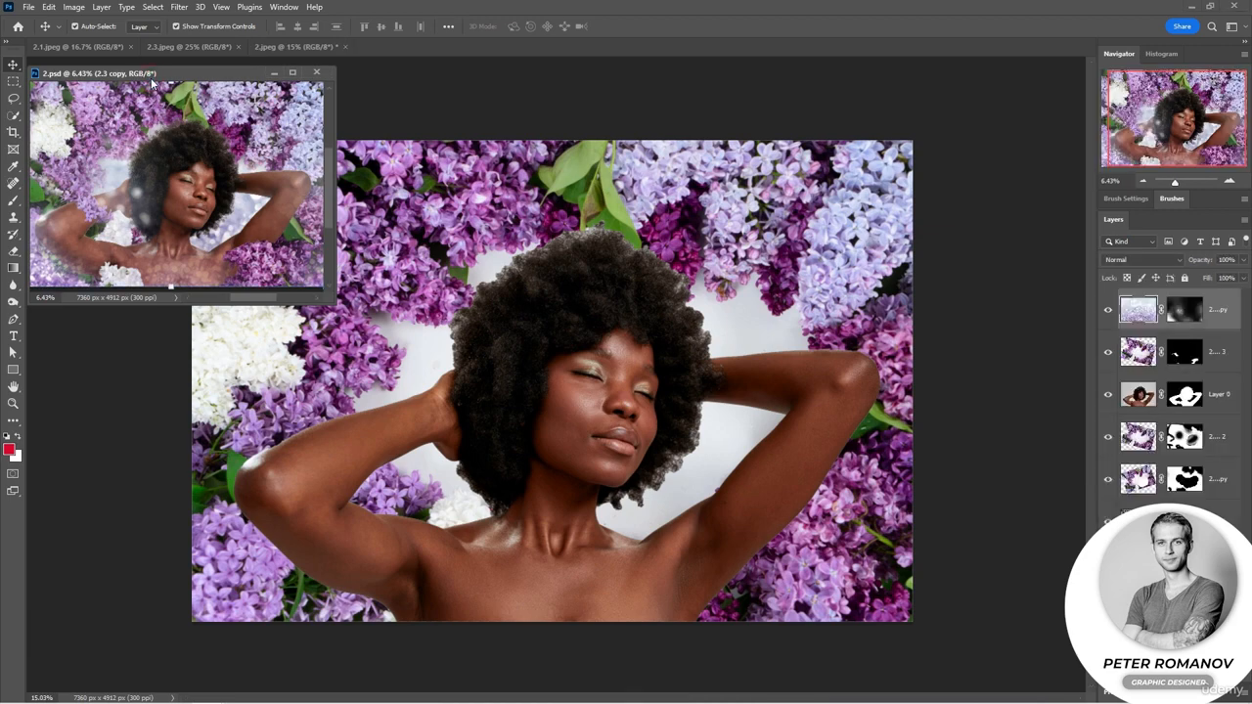
pyautogui.moveTo(152, 80); pyautogui.dragTo(423, 54)
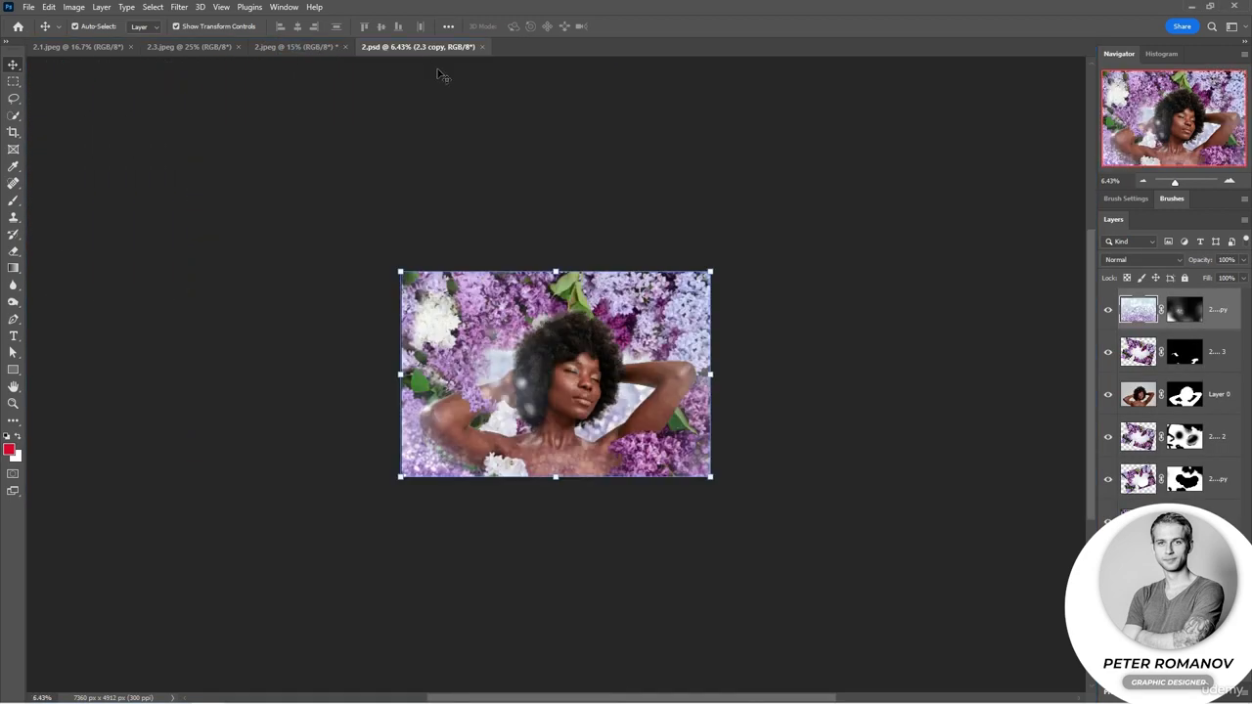
pyautogui.scroll(1, 572, 396)
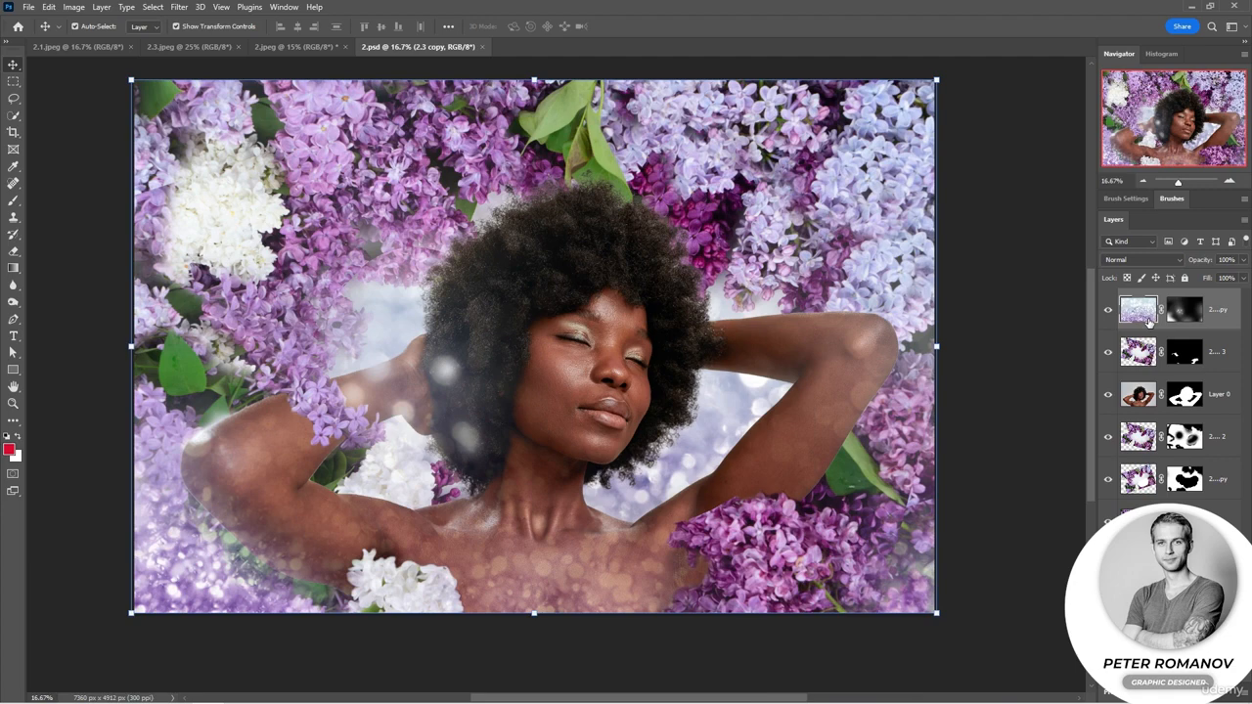
# Return to 2.jpeg, open the properties of Layer 0's mask and set its Feather to 8.2 px.
pyautogui.click(294, 46)
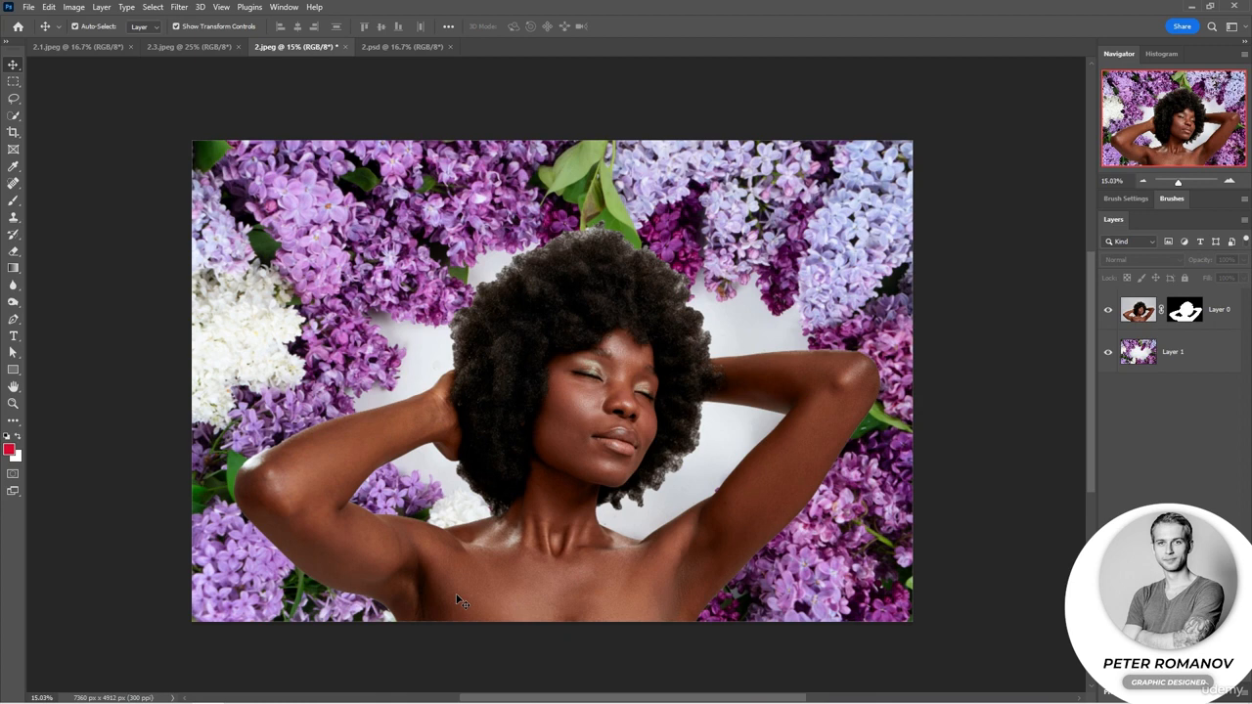
pyautogui.doubleClick(1177, 313)
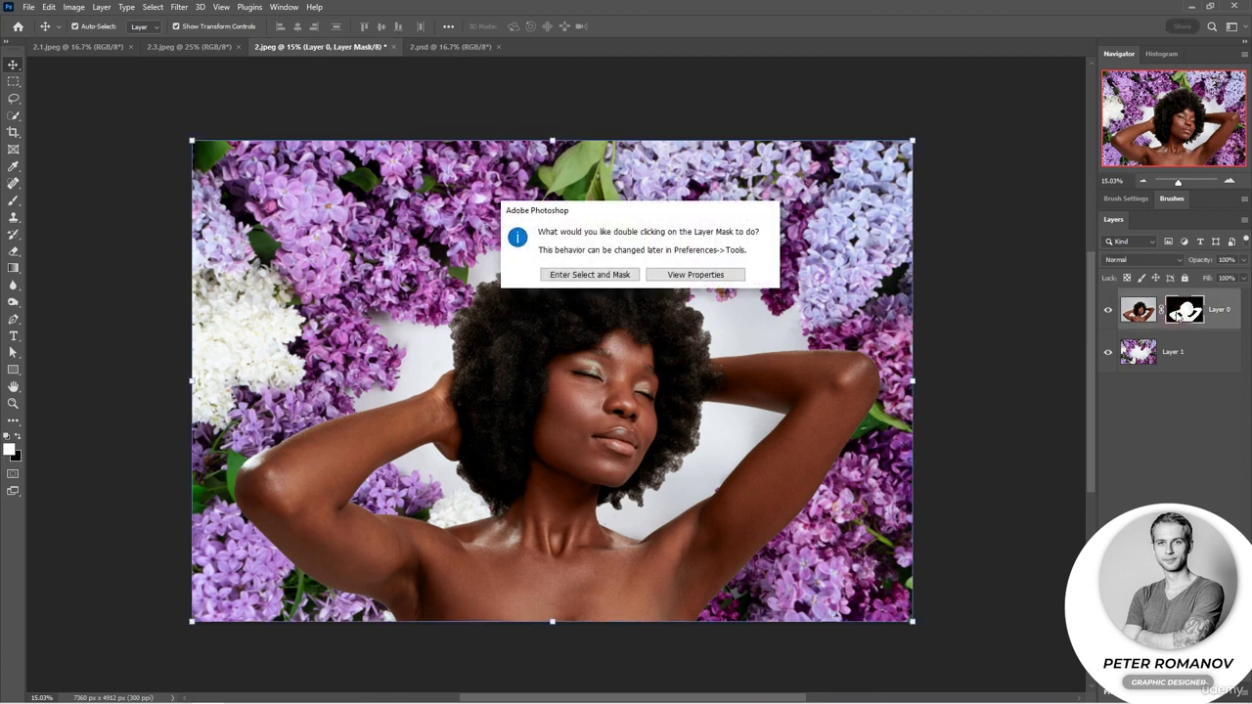
pyautogui.click(706, 278)
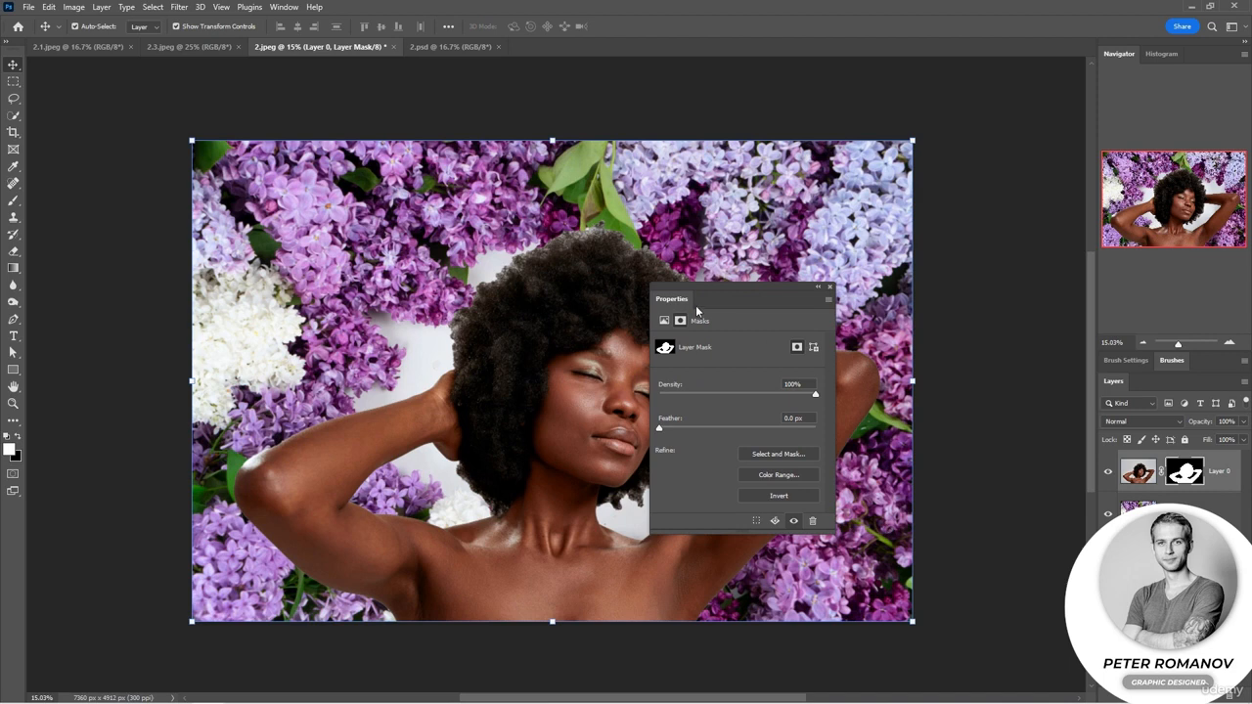
pyautogui.moveTo(696, 308); pyautogui.dragTo(879, 247)
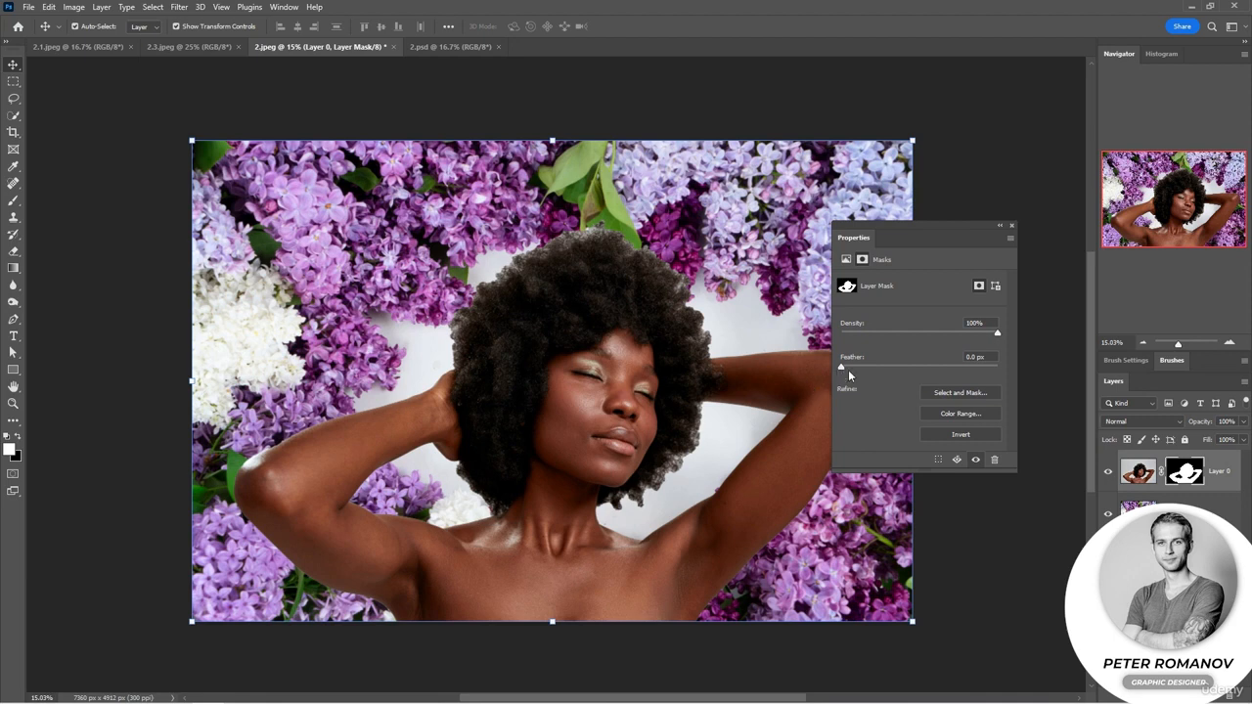
pyautogui.moveTo(844, 367); pyautogui.dragTo(896, 369)
# Try a Density of 34% on Layer 0's mask, restore it to 100% and close the mask properties.
pyautogui.moveTo(998, 335); pyautogui.dragTo(894, 338)
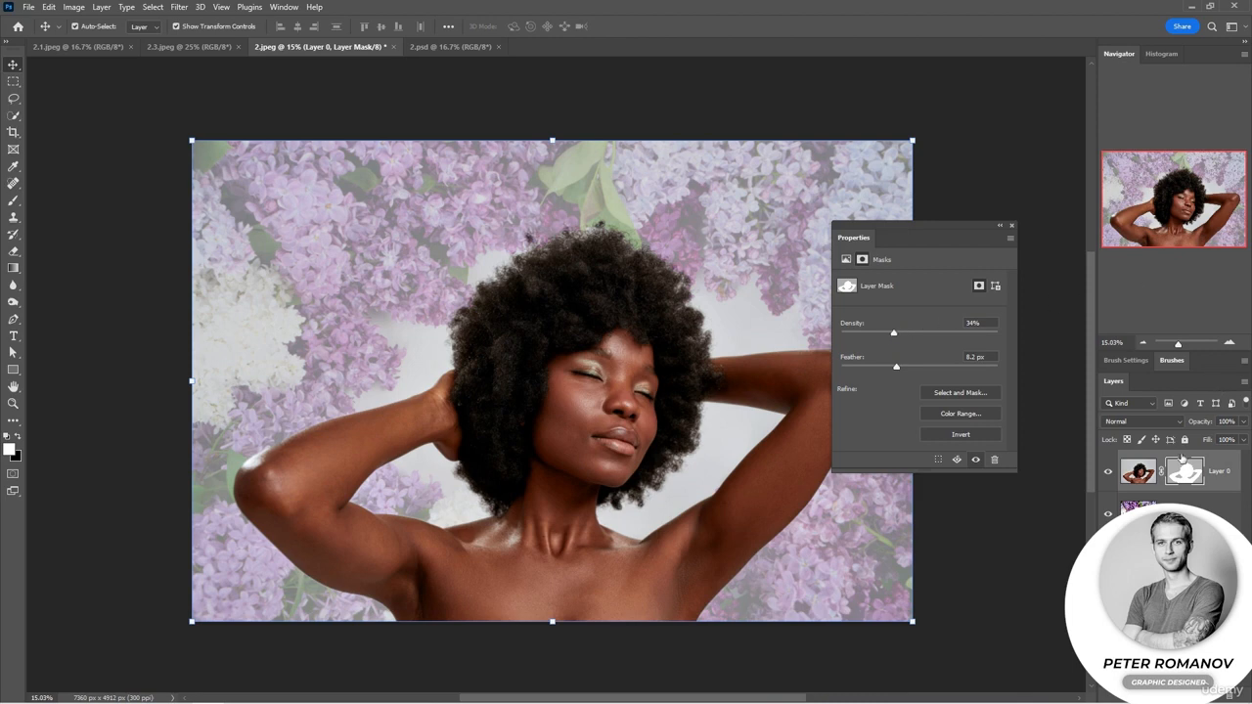
pyautogui.moveTo(895, 334); pyautogui.dragTo(999, 335)
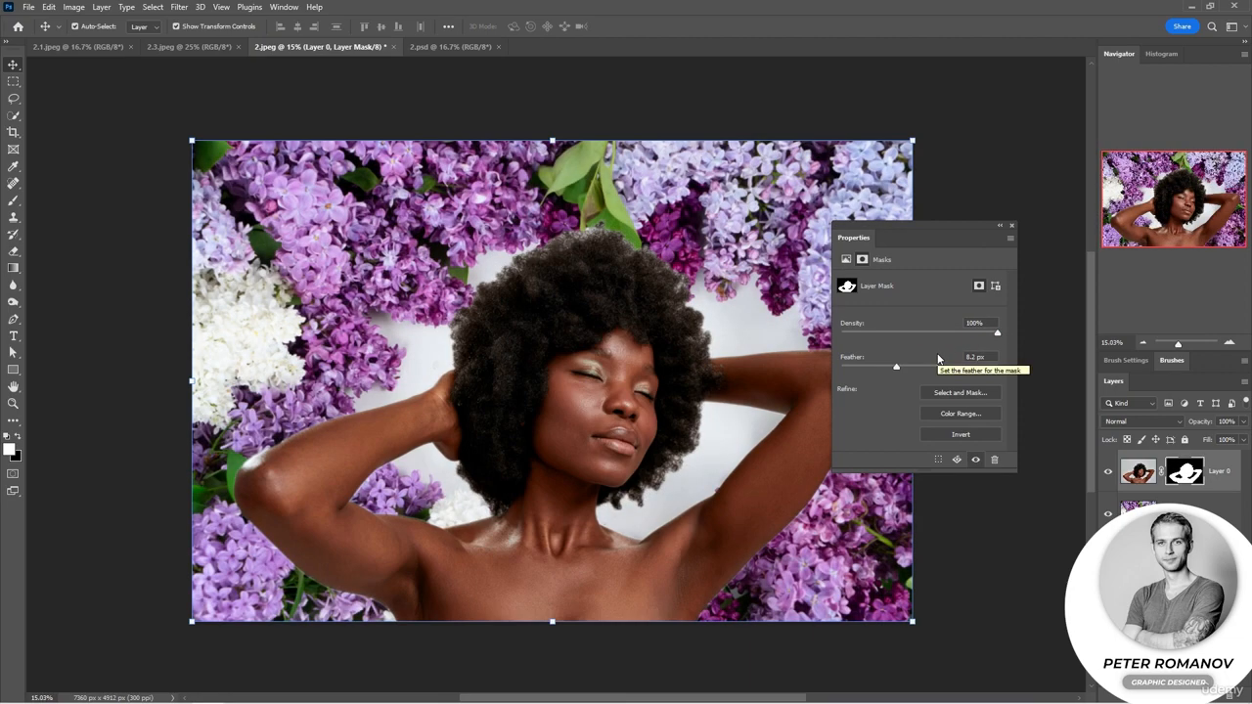
pyautogui.click(1011, 225)
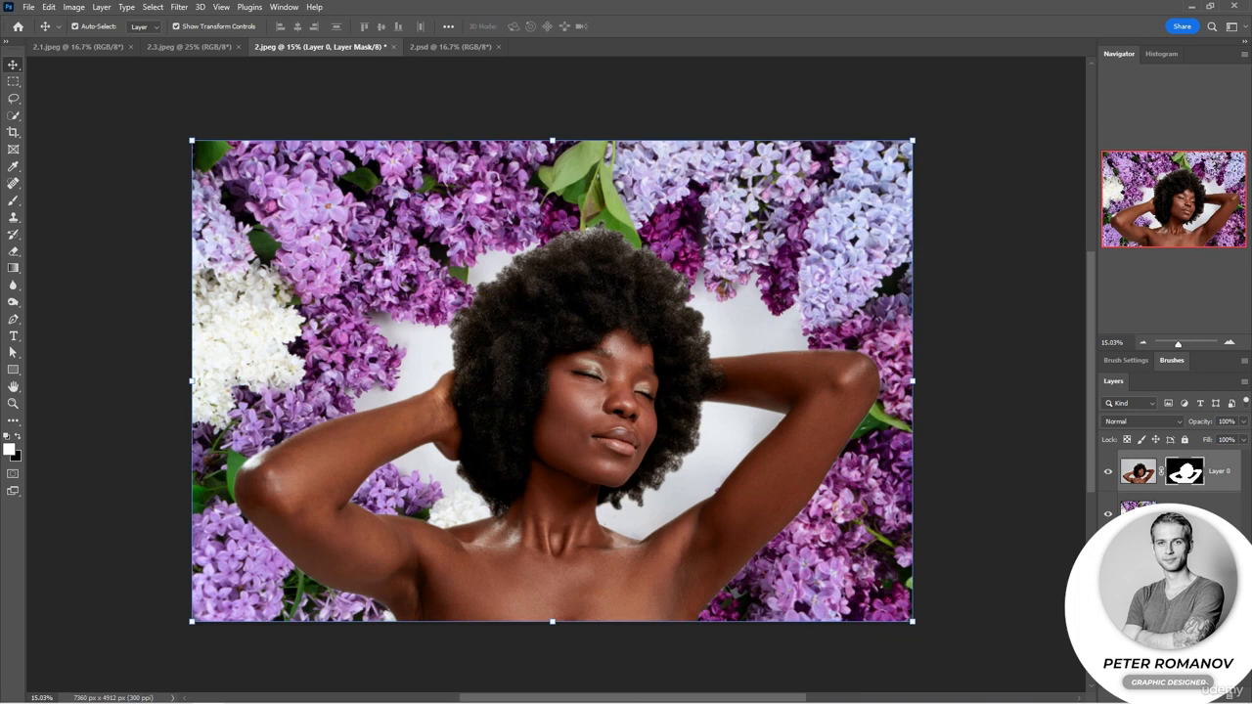
# Open the fruit basket document 3.psd, display its layers and deselect the active layer.
pyautogui.click(450, 46)
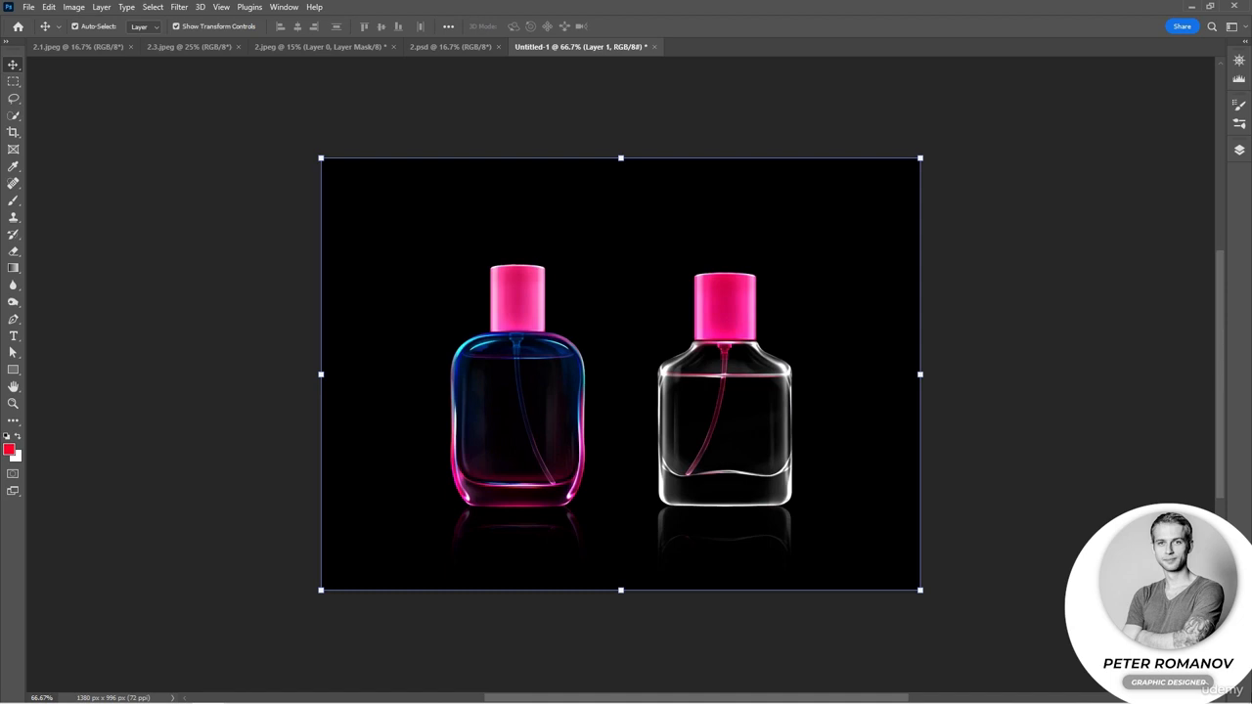
pyautogui.press('Return')
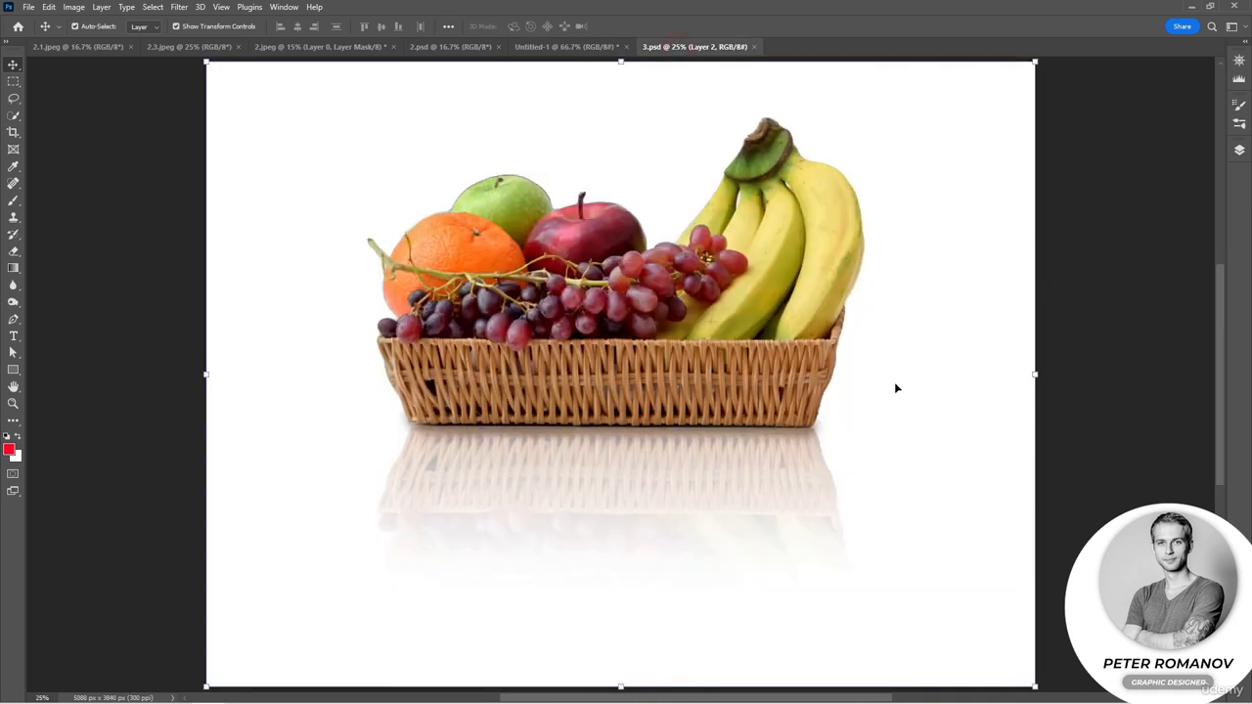
pyautogui.click(1240, 150)
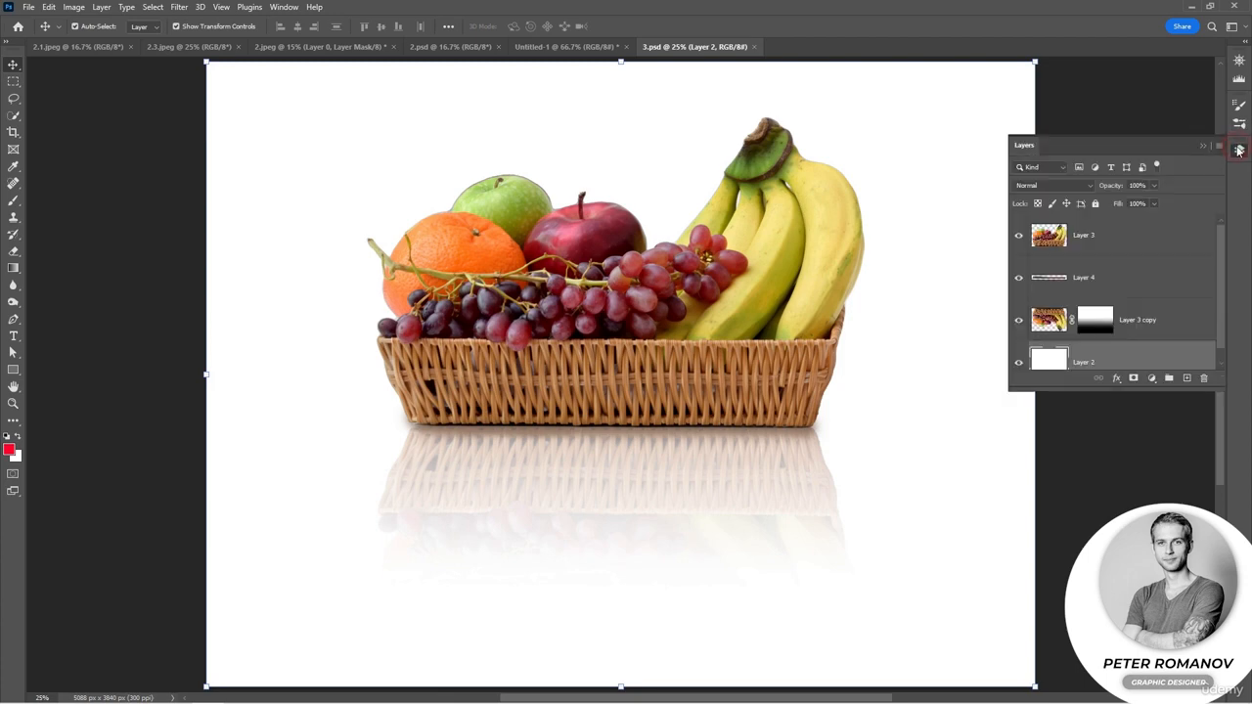
pyautogui.click(1139, 442)
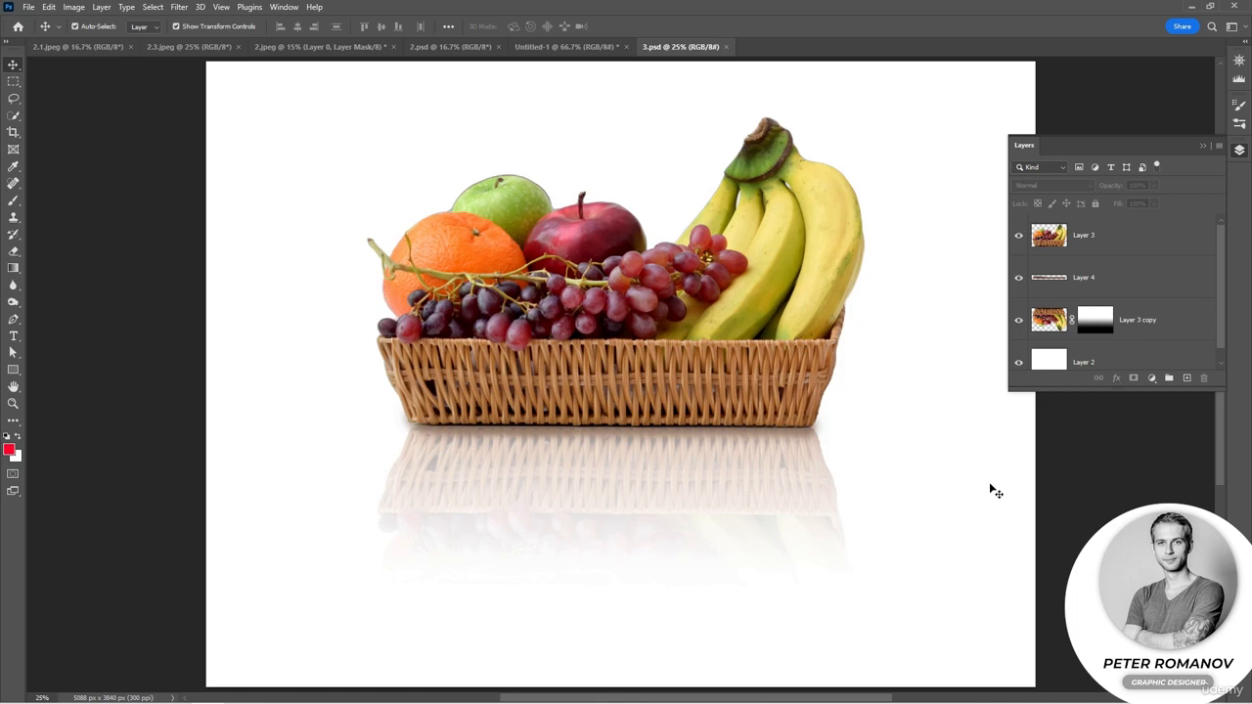
# Select Layer 3 copy's mask and try linear gradients of different lengths drawn upward through the basket's reflection.
pyautogui.click(1103, 324)
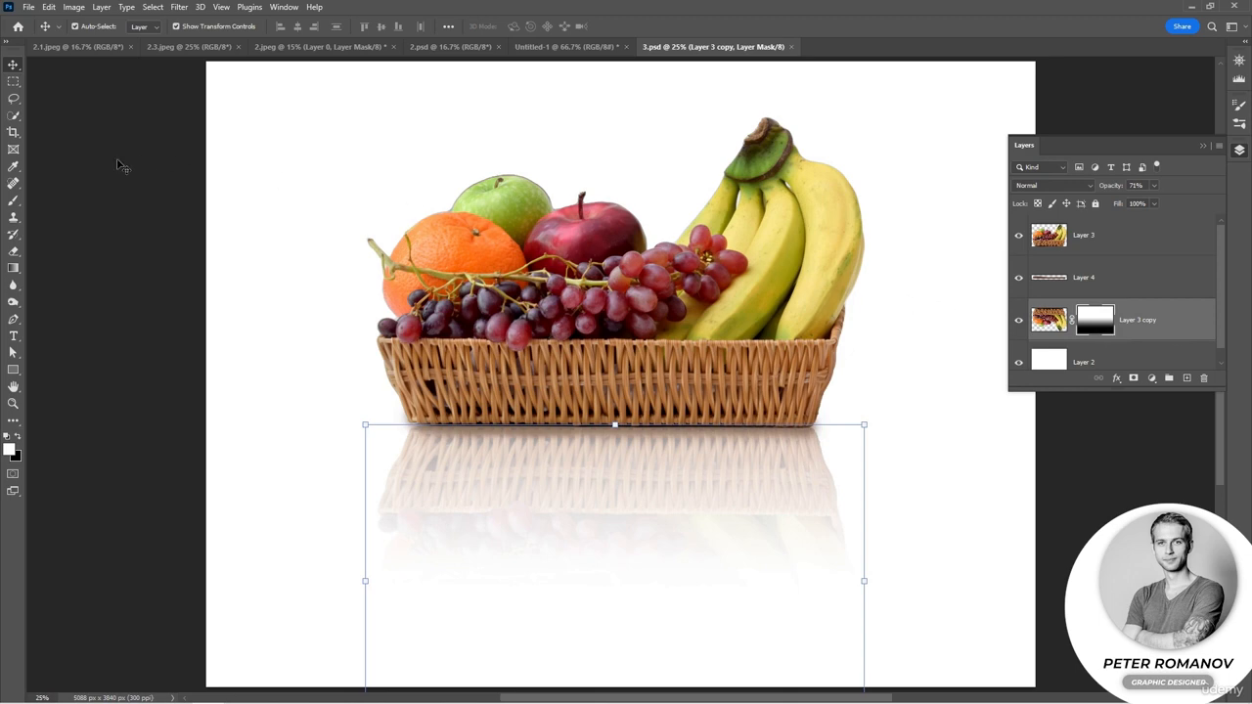
pyautogui.click(13, 268)
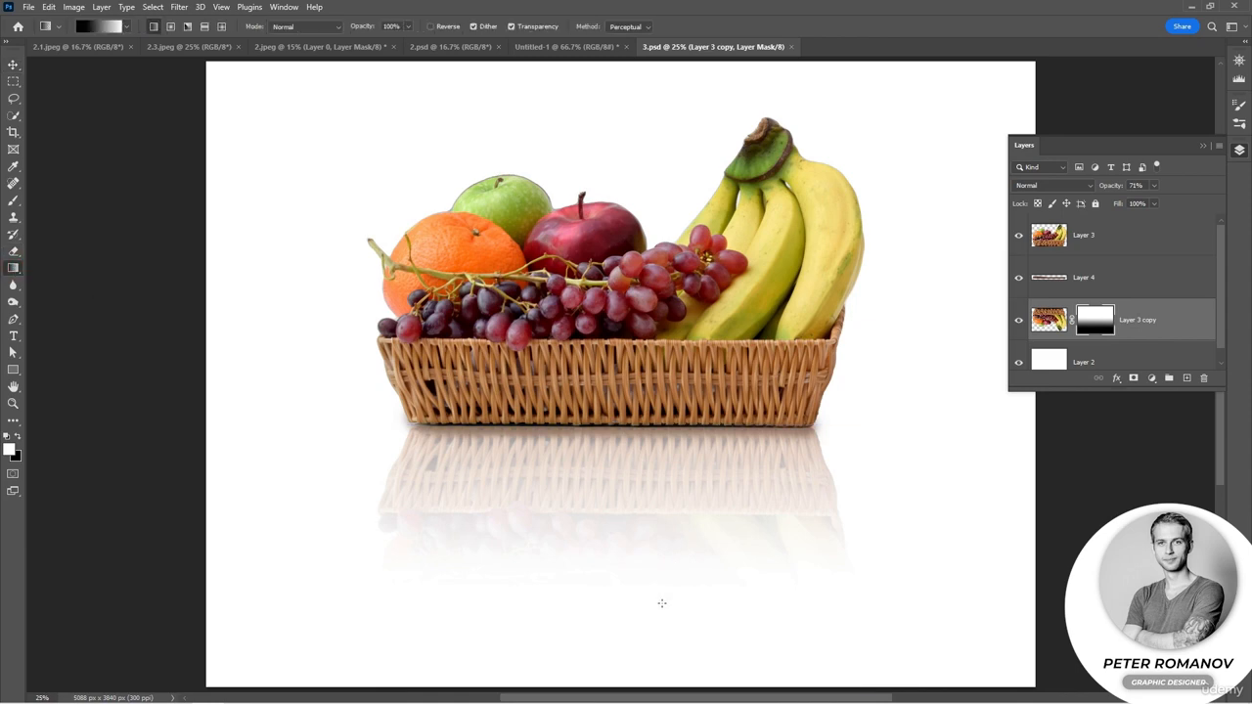
pyautogui.scroll(-2, 661, 604)
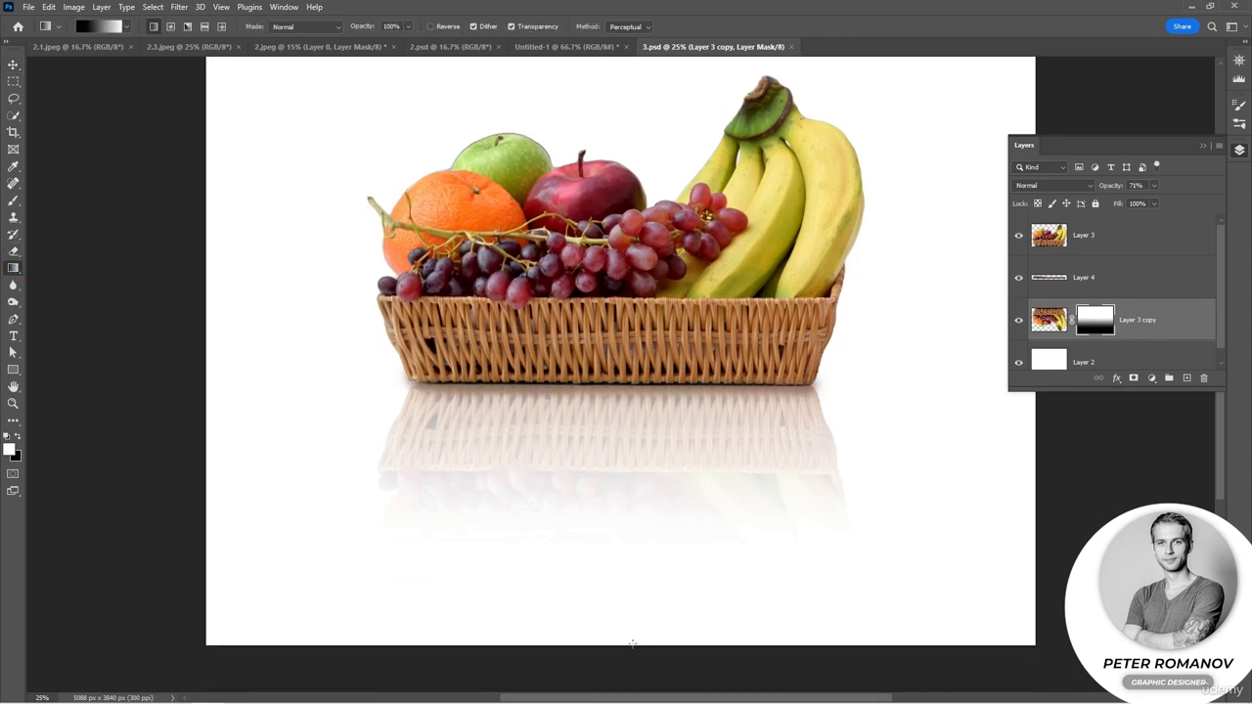
pyautogui.moveTo(632, 647); pyautogui.dragTo(631, 393)
pyautogui.hotkey('ctrl', 'z')
pyautogui.moveTo(635, 528); pyautogui.dragTo(637, 404)
pyautogui.moveTo(616, 594); pyautogui.dragTo(615, 360)
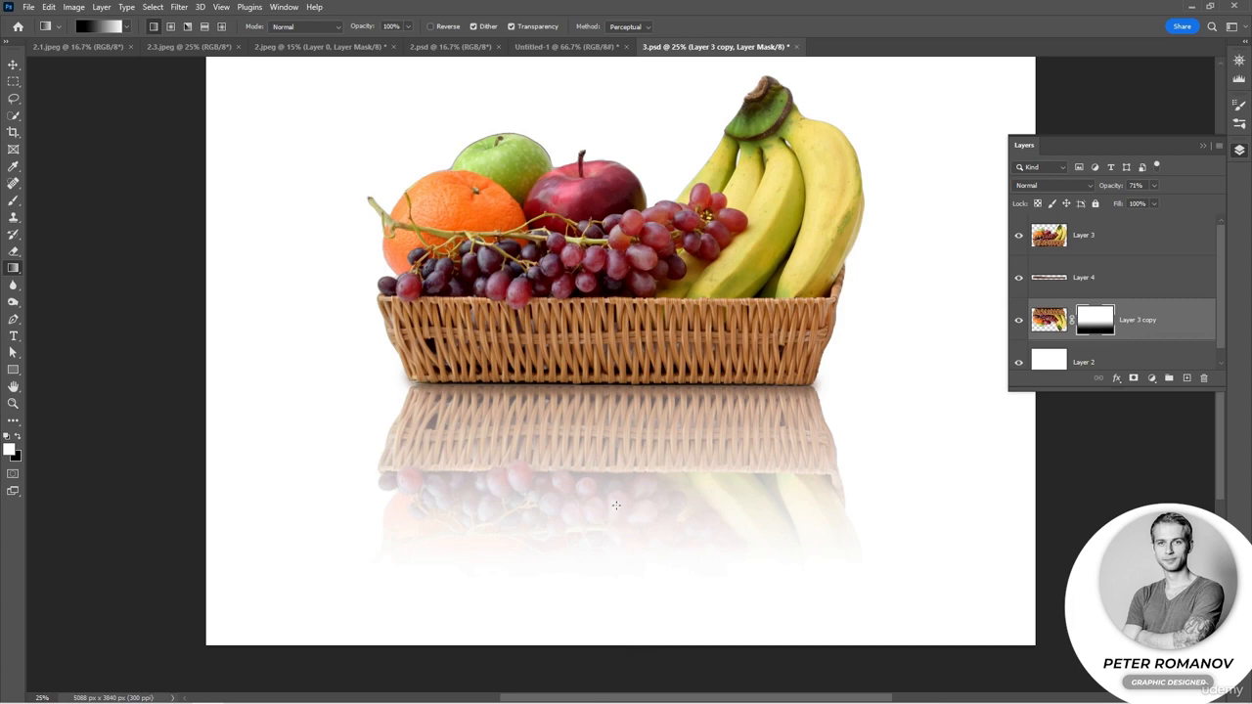
# Redraw the gradient on Layer 3 copy's mask, ending with a long upward fade from well below the reflection to the basket's base.
pyautogui.moveTo(618, 555); pyautogui.dragTo(619, 363)
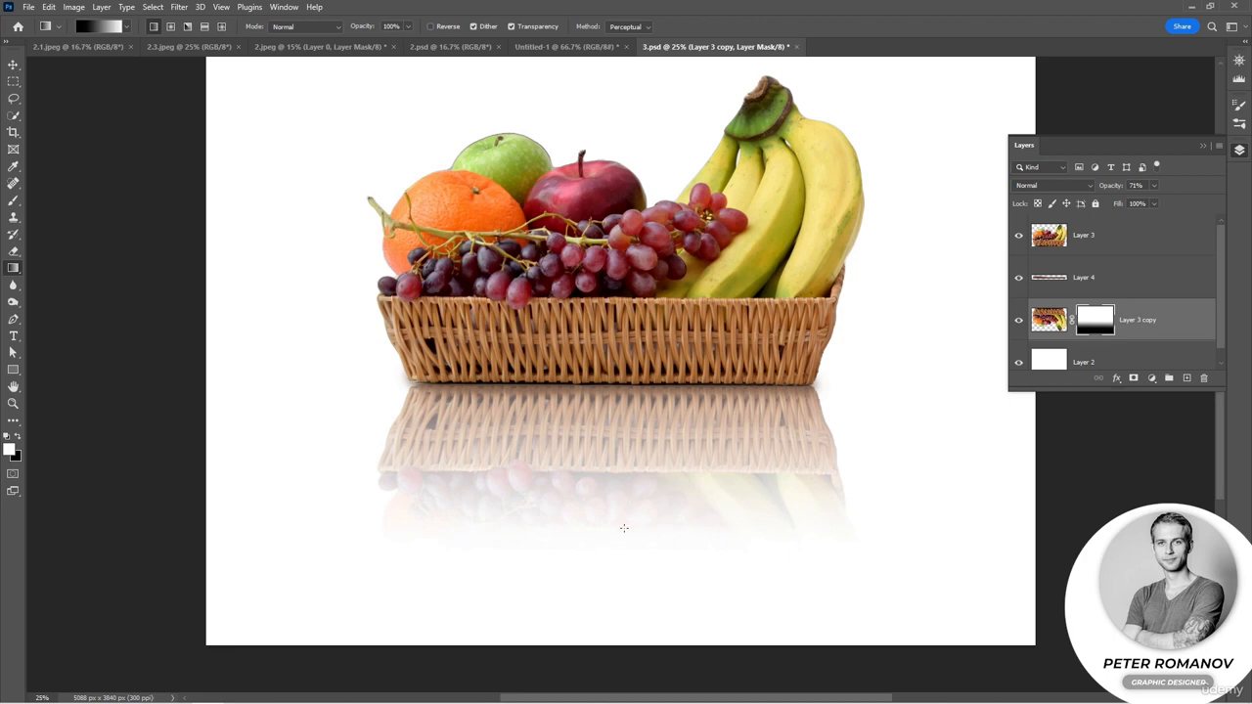
pyautogui.moveTo(624, 528); pyautogui.dragTo(619, 256)
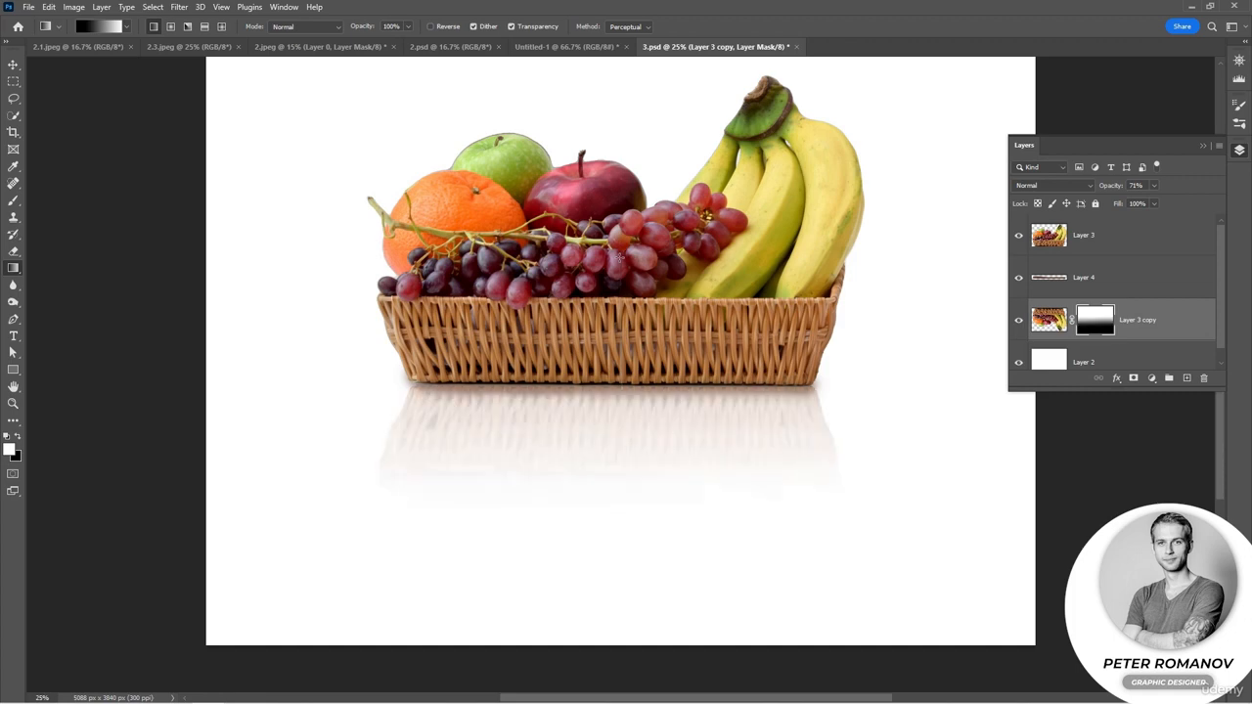
pyautogui.moveTo(620, 525); pyautogui.dragTo(619, 388)
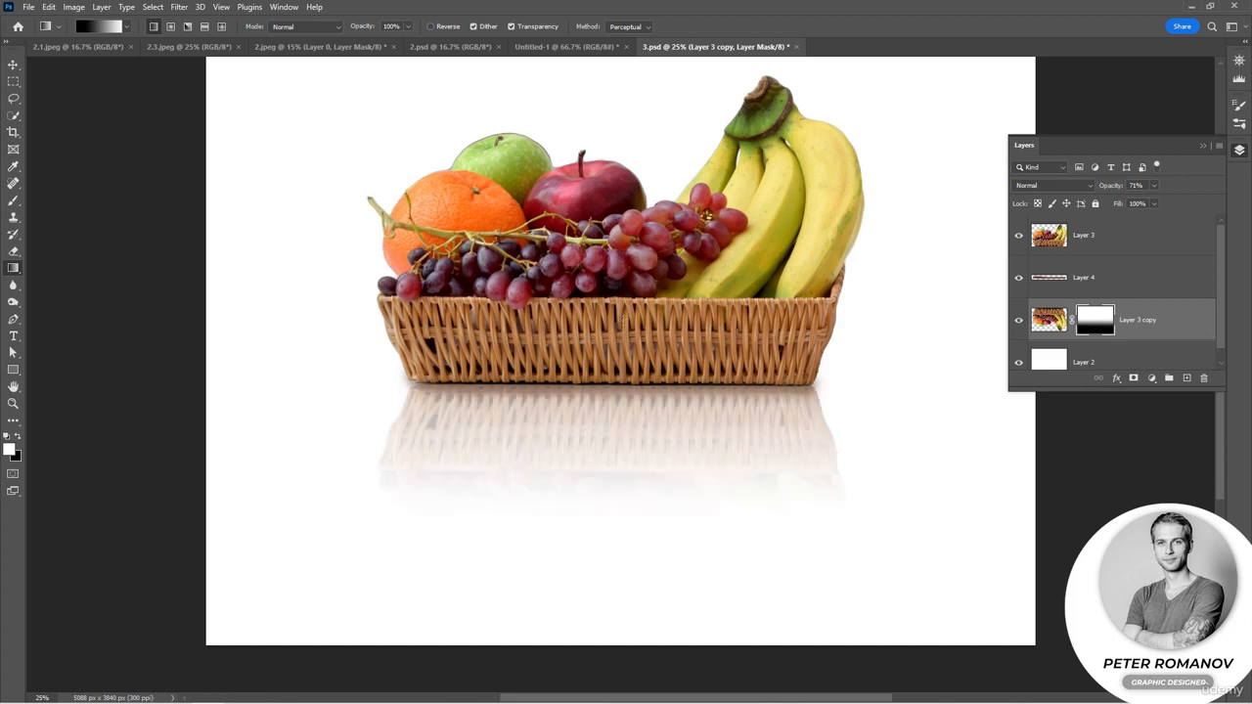
pyautogui.click(1018, 279)
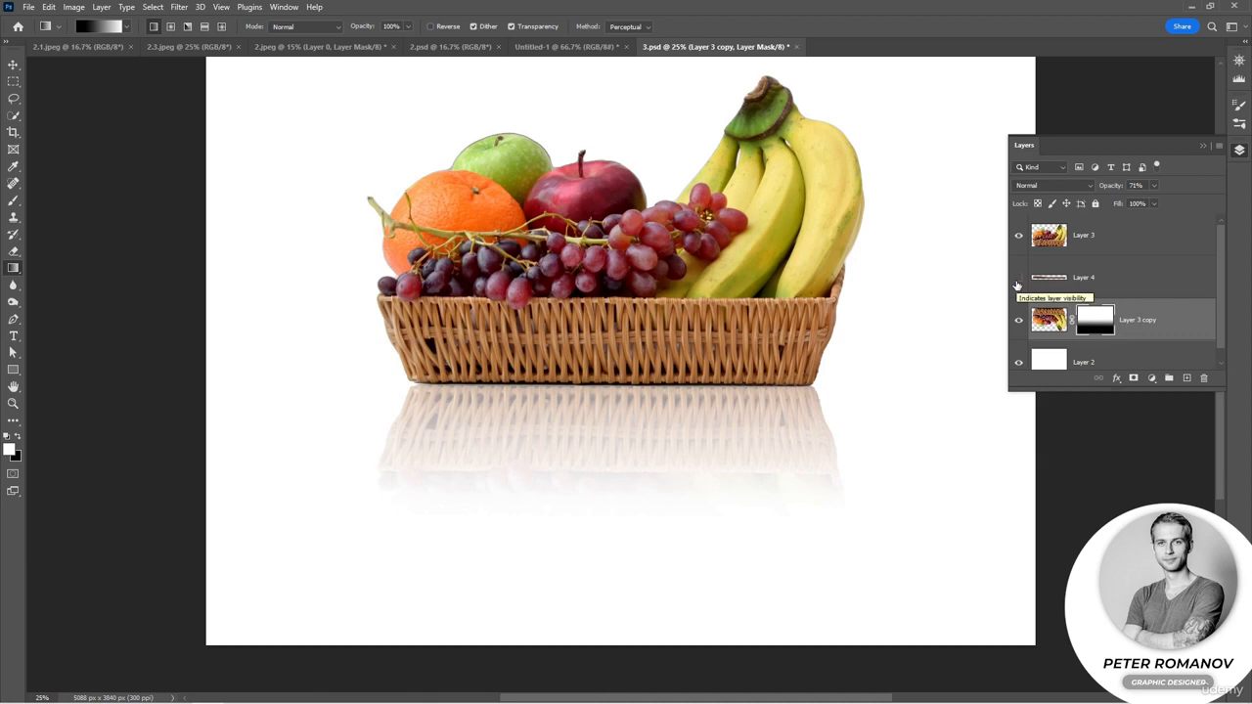
pyautogui.click(1018, 279)
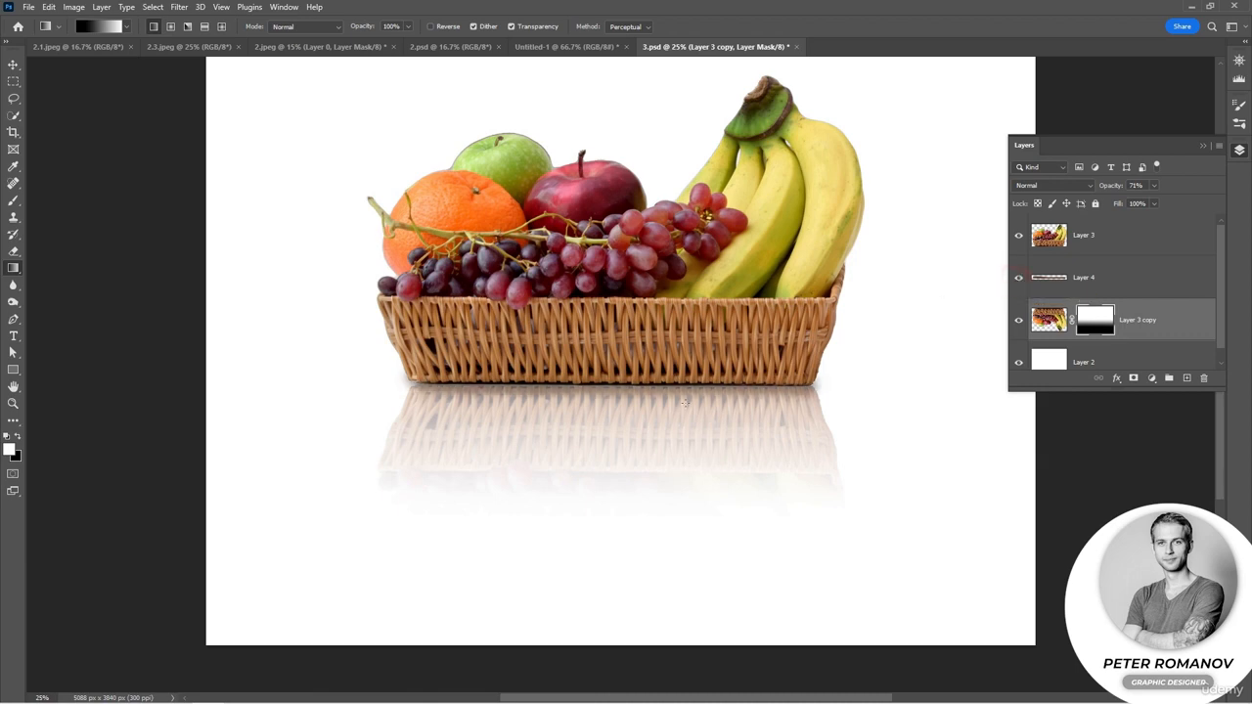
pyautogui.moveTo(623, 591); pyautogui.dragTo(627, 379)
# Hide Layer 4 and paint a shadow along the basket's base on a new layer, using brown sampled from the basket.
pyautogui.click(1018, 277)
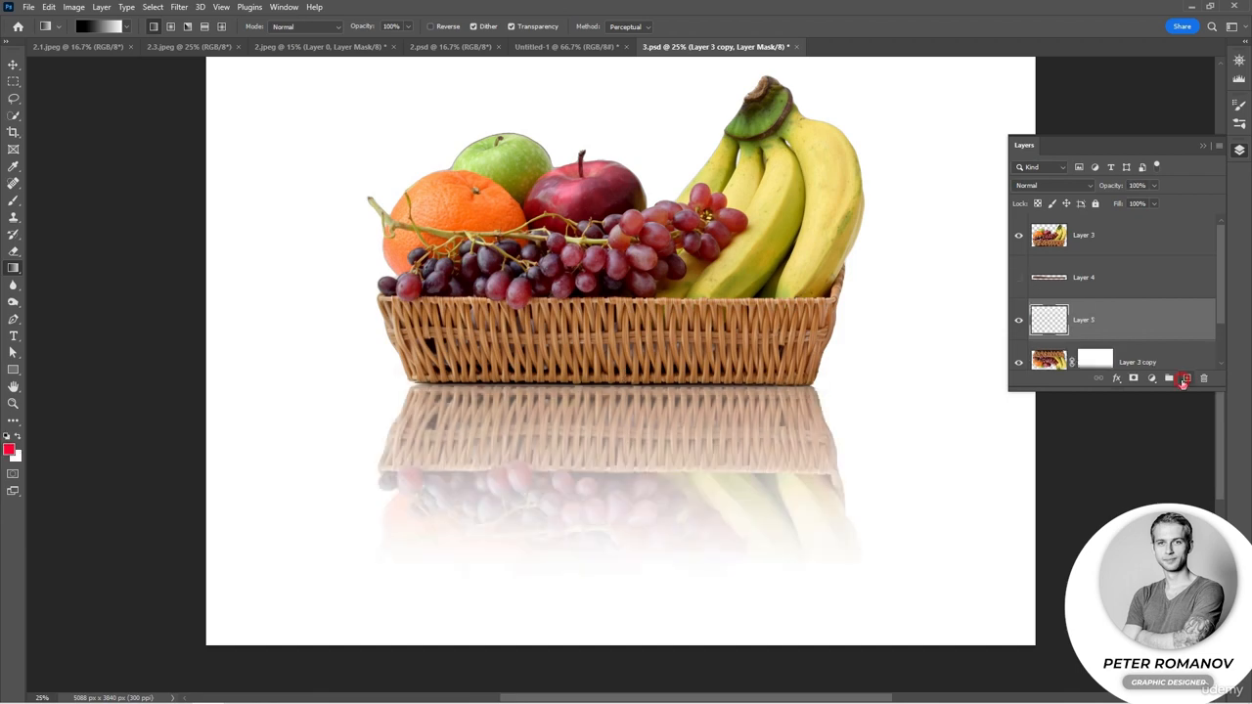
pyautogui.click(1184, 379)
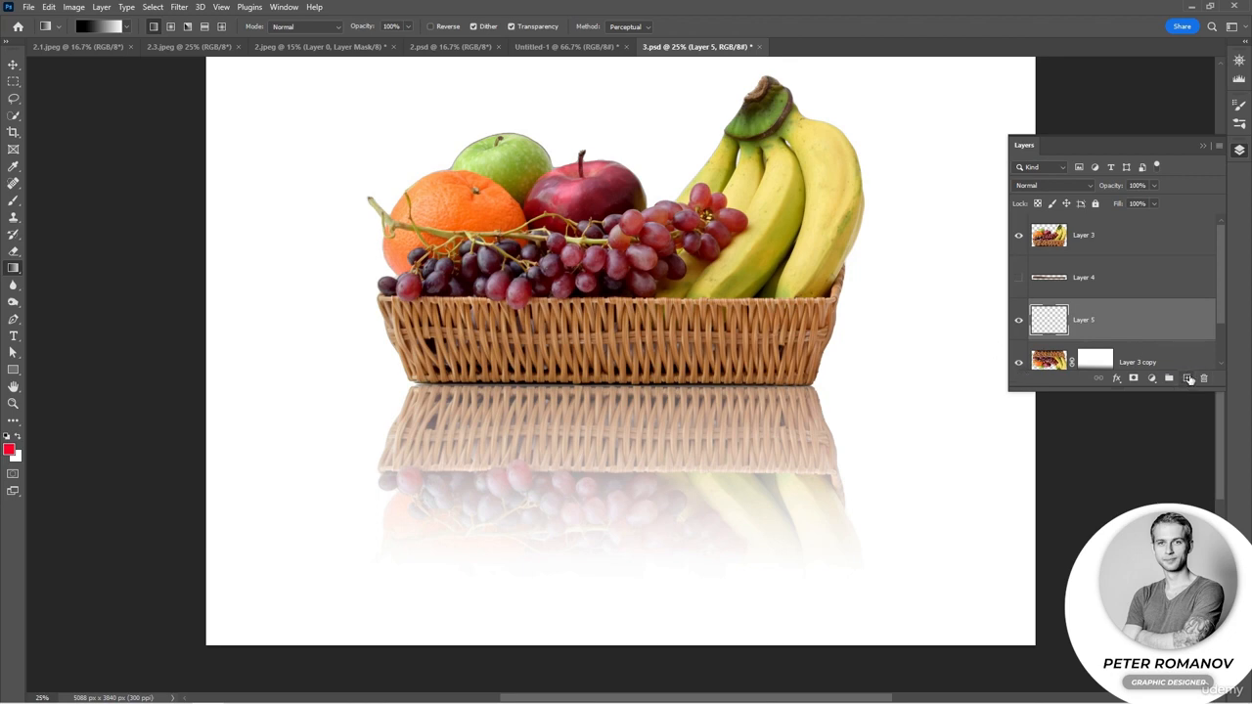
pyautogui.press('i')
pyautogui.click(442, 392)
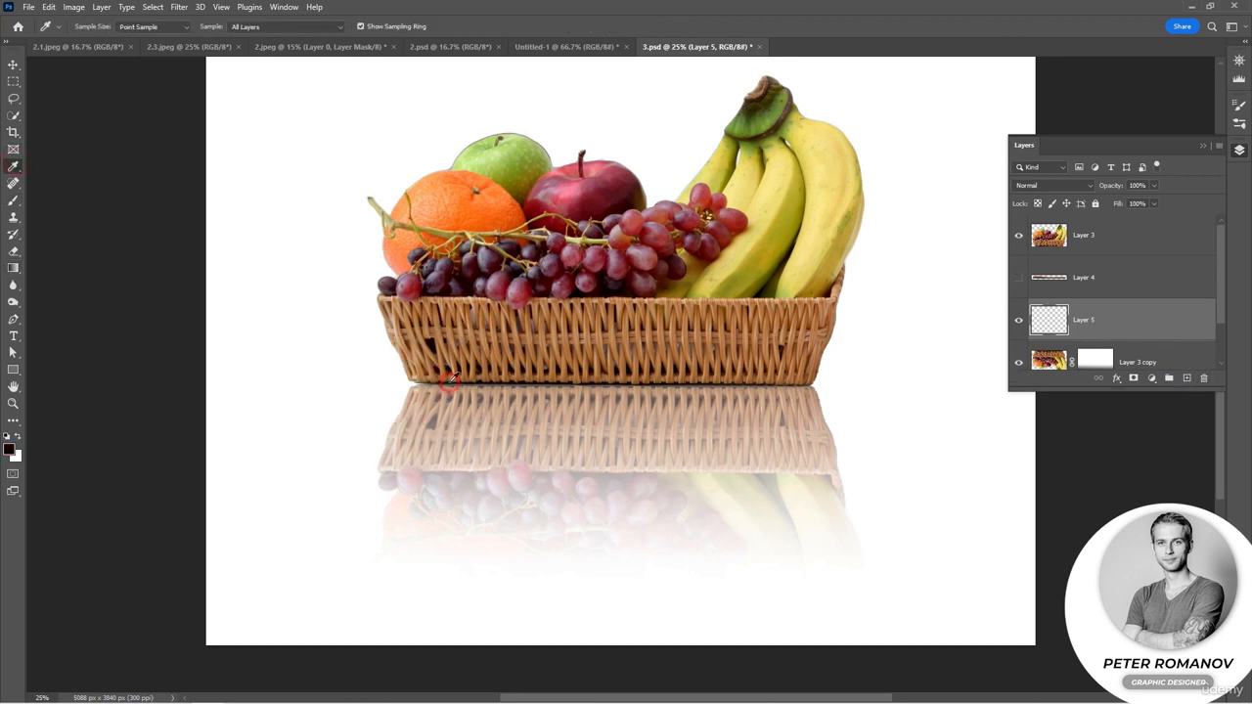
pyautogui.click(449, 381)
pyautogui.click(443, 381)
pyautogui.click(13, 200)
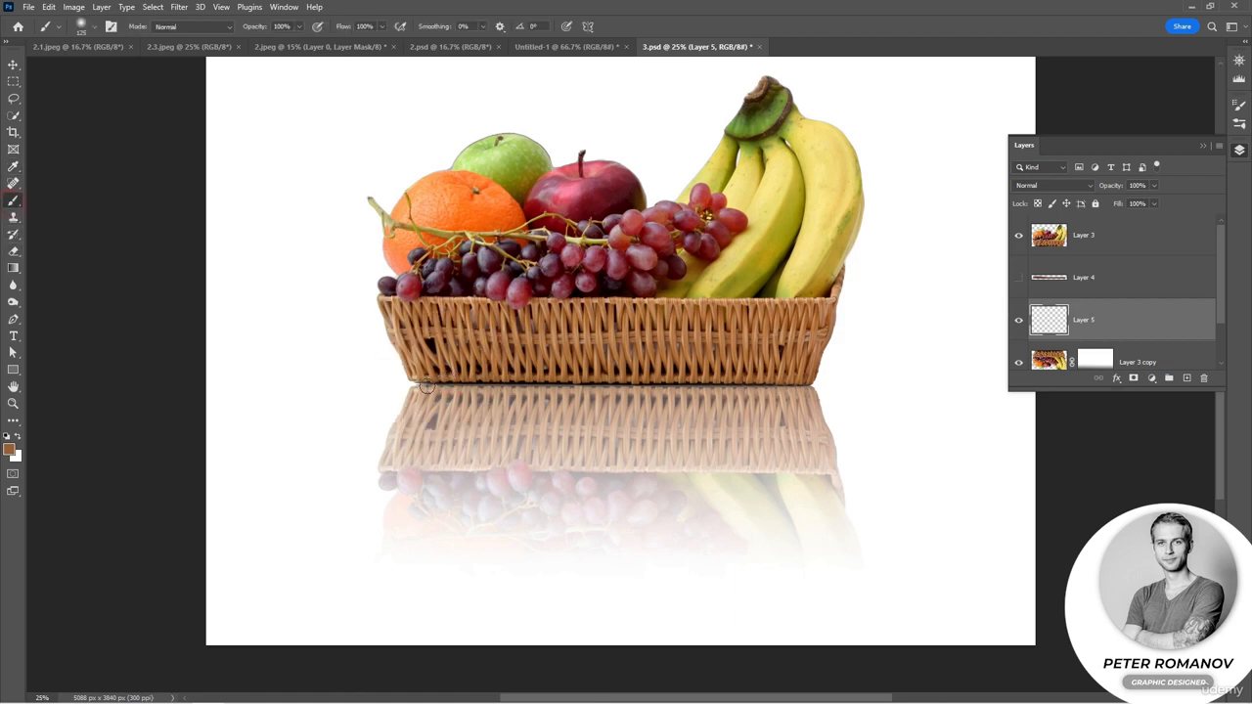
pyautogui.moveTo(420, 384)
pyautogui.mouseDown()
pyautogui.moveTo(810, 390)
pyautogui.moveTo(457, 386)
pyautogui.mouseUp()
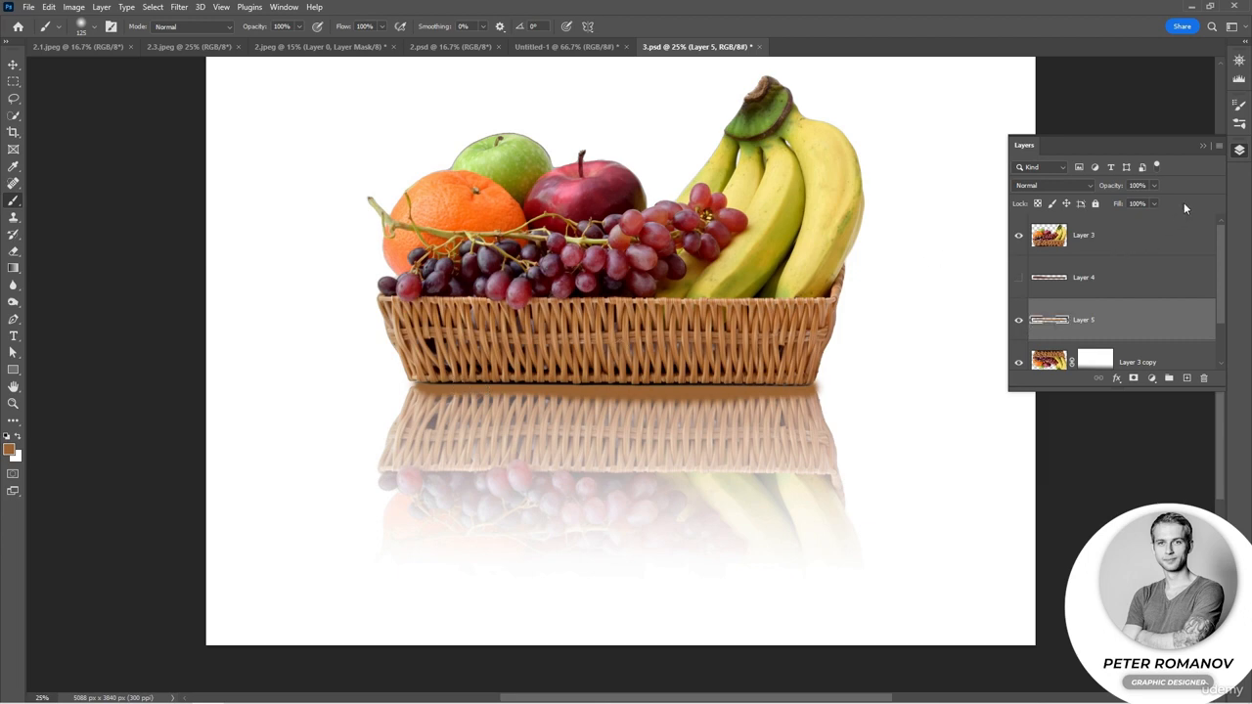
# Lower the brown shadow layer's opacity to 48% and make Layer 4 visible again.
pyautogui.moveTo(1114, 193)
pyautogui.mouseDown()
pyautogui.moveTo(1050, 194)
pyautogui.moveTo(1127, 189)
pyautogui.mouseUp()
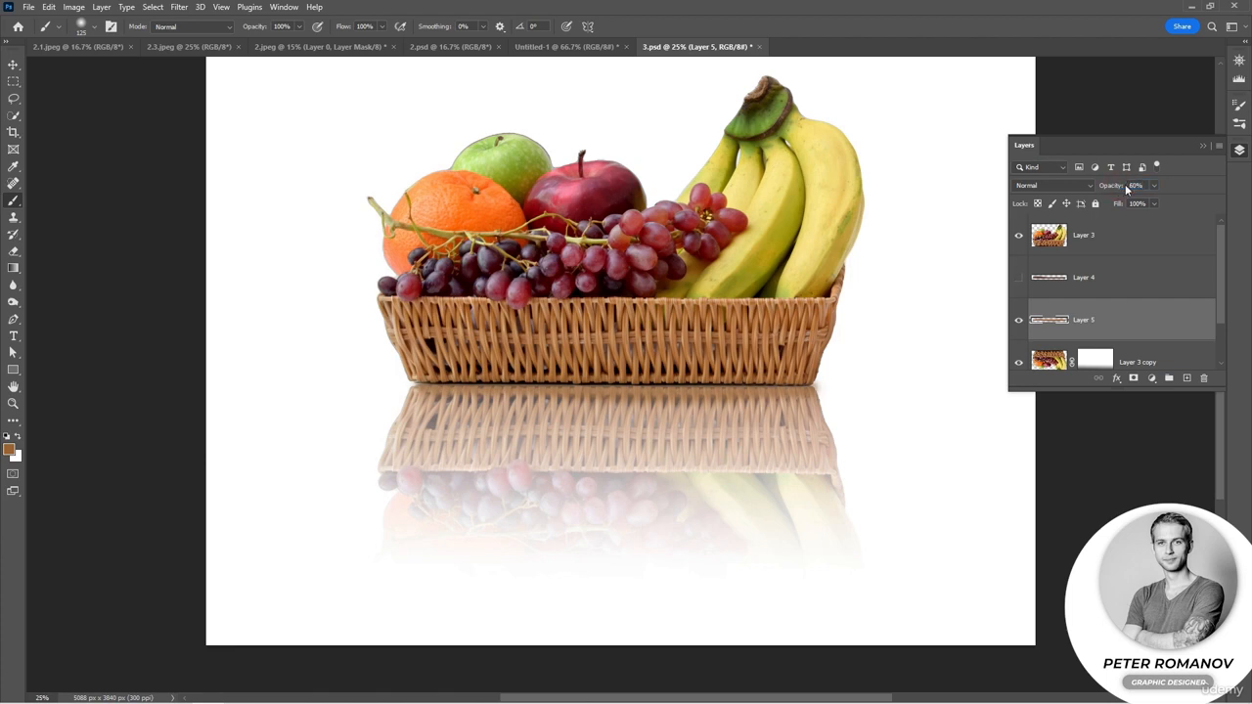
pyautogui.moveTo(1120, 190); pyautogui.dragTo(1104, 190)
pyautogui.click(1019, 281)
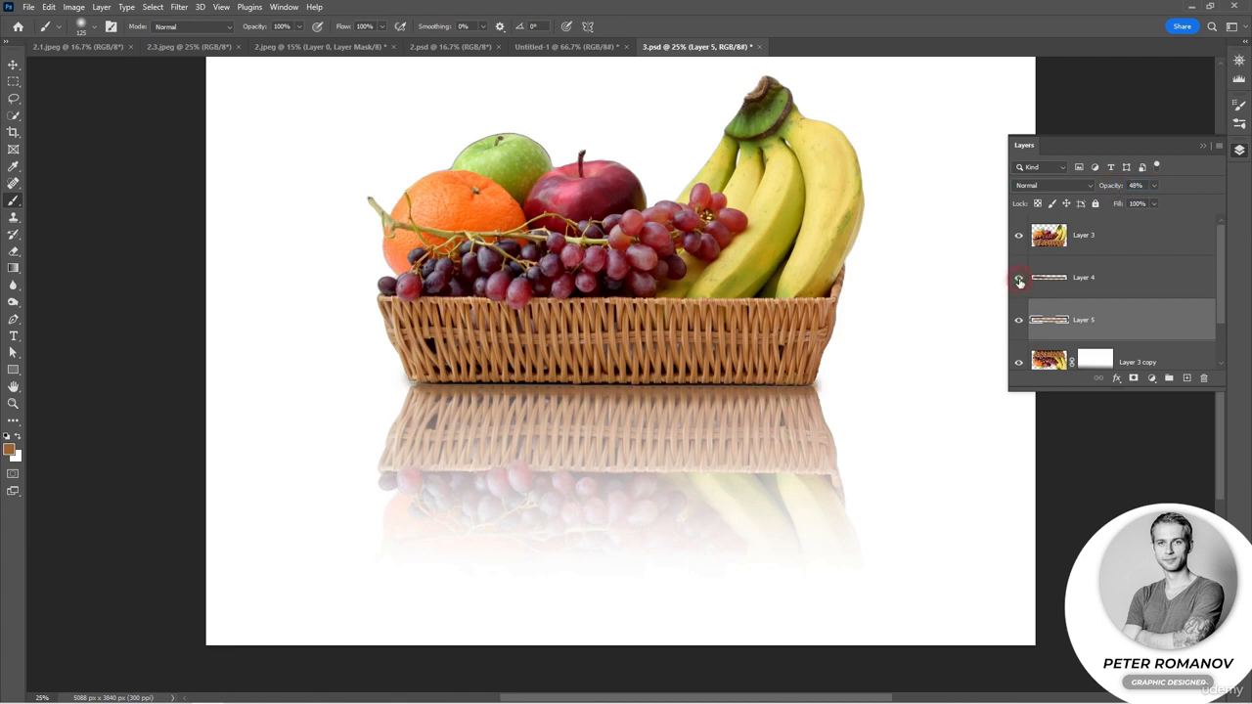
# Toggle the brown shadow layer's visibility to compare the basket's base with and without it, and recheck the layer's opacity.
pyautogui.click(1020, 320)
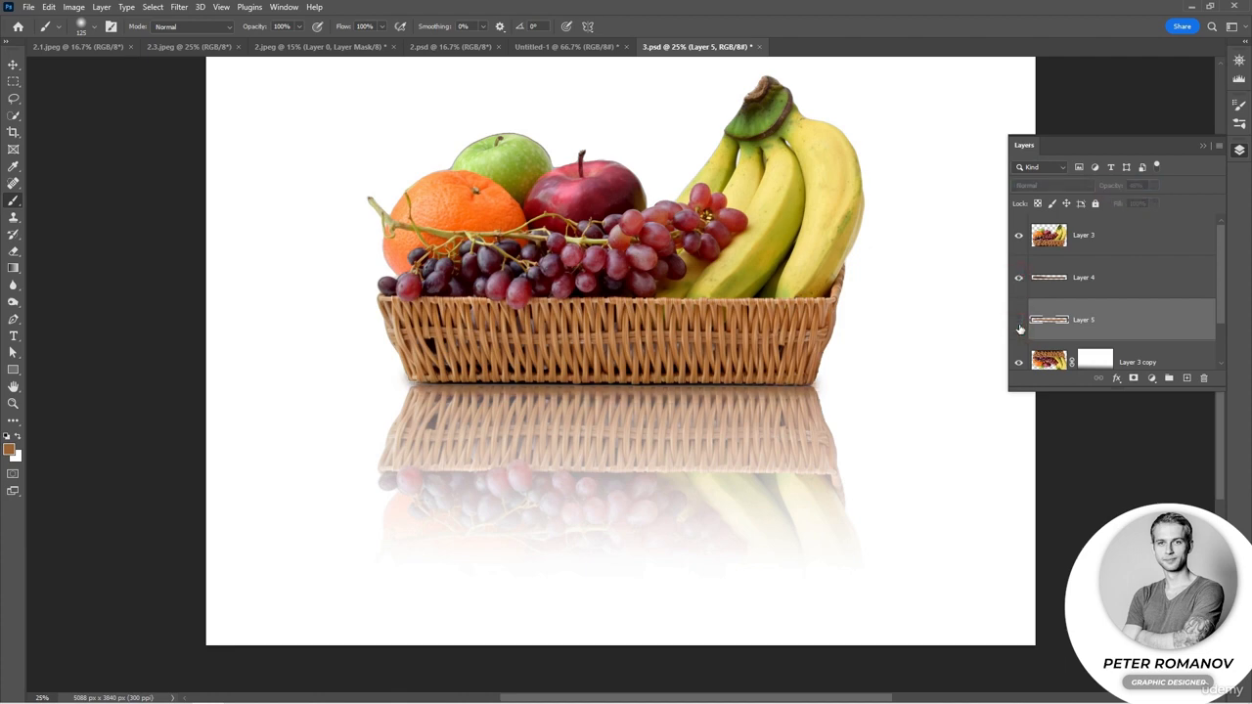
pyautogui.click(1020, 320)
pyautogui.click(1019, 320)
pyautogui.click(1019, 320)
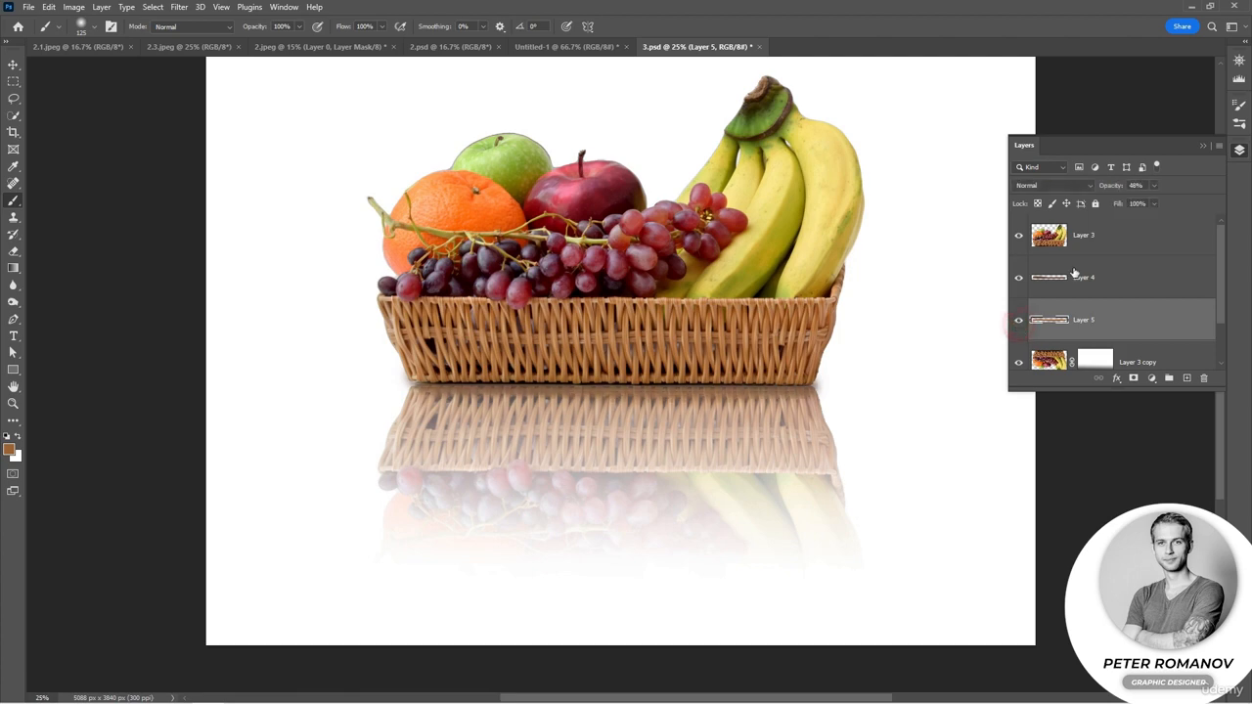
pyautogui.moveTo(1112, 190)
pyautogui.mouseDown()
pyautogui.moveTo(1099, 191)
pyautogui.moveTo(1109, 195)
pyautogui.mouseUp()
pyautogui.click(1107, 192)
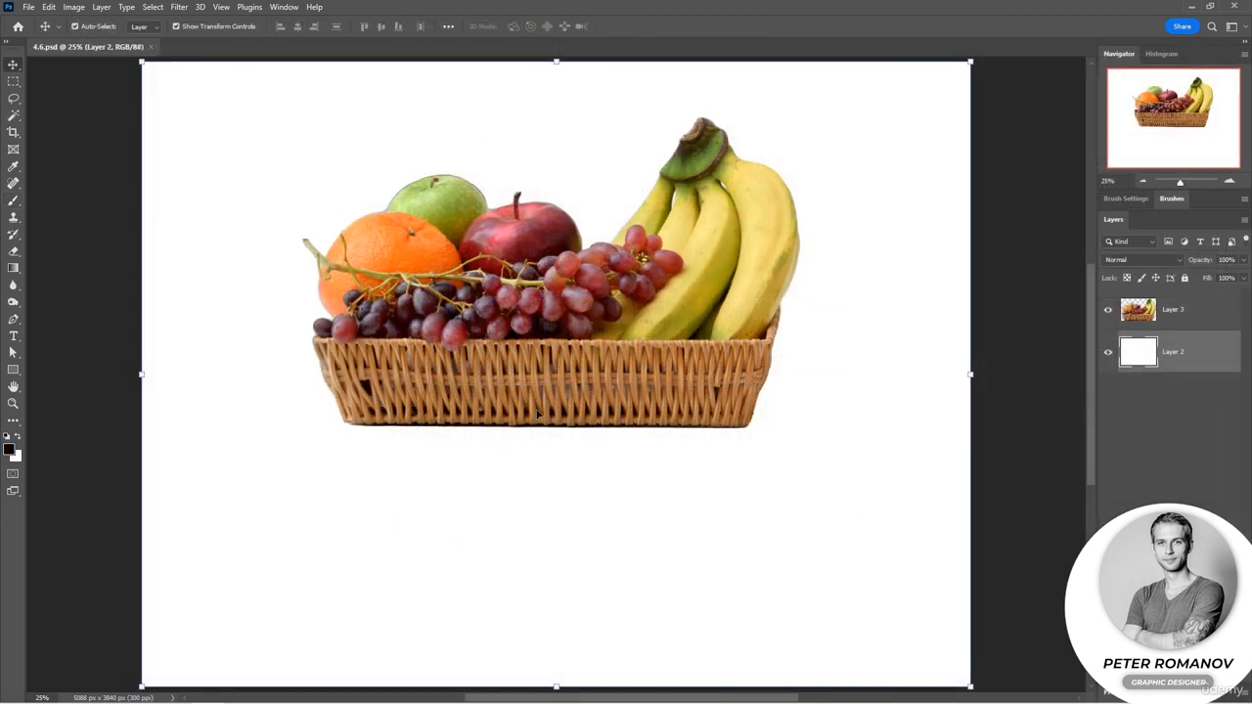
# In the 4.6.psd document, move the fruit basket on Layer 3 near the middle of the canvas.
pyautogui.click(1005, 466)
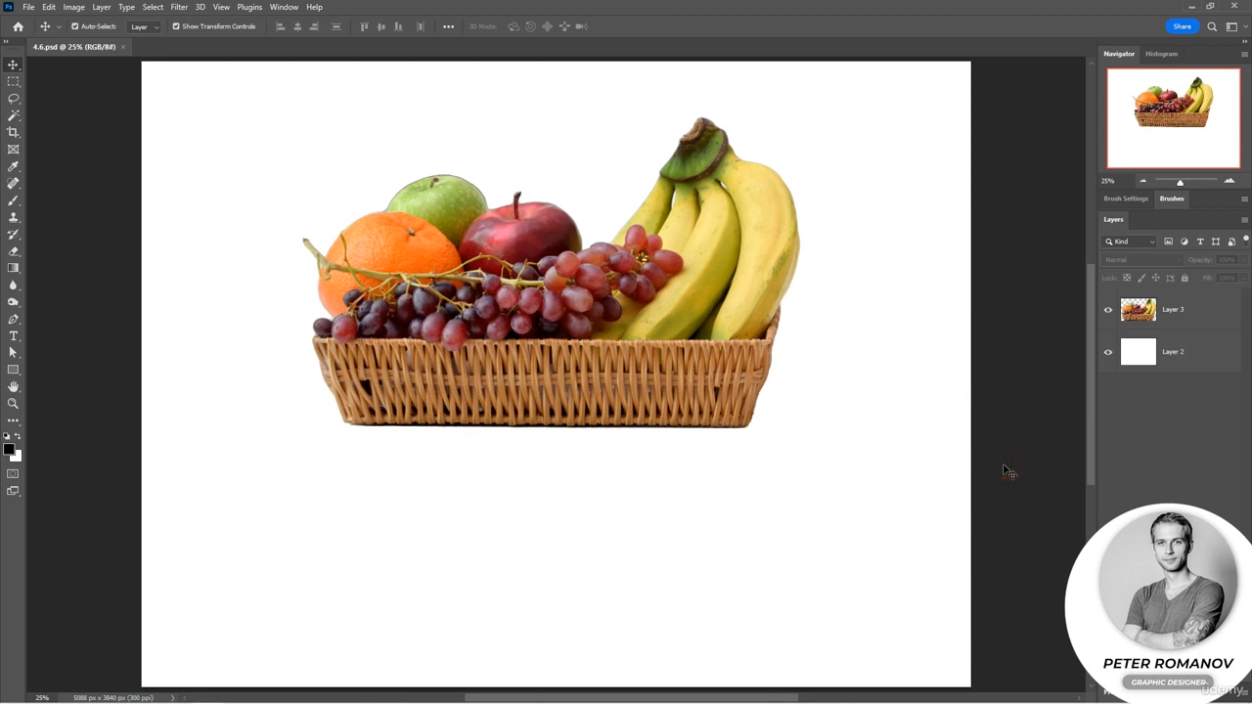
pyautogui.click(1143, 181)
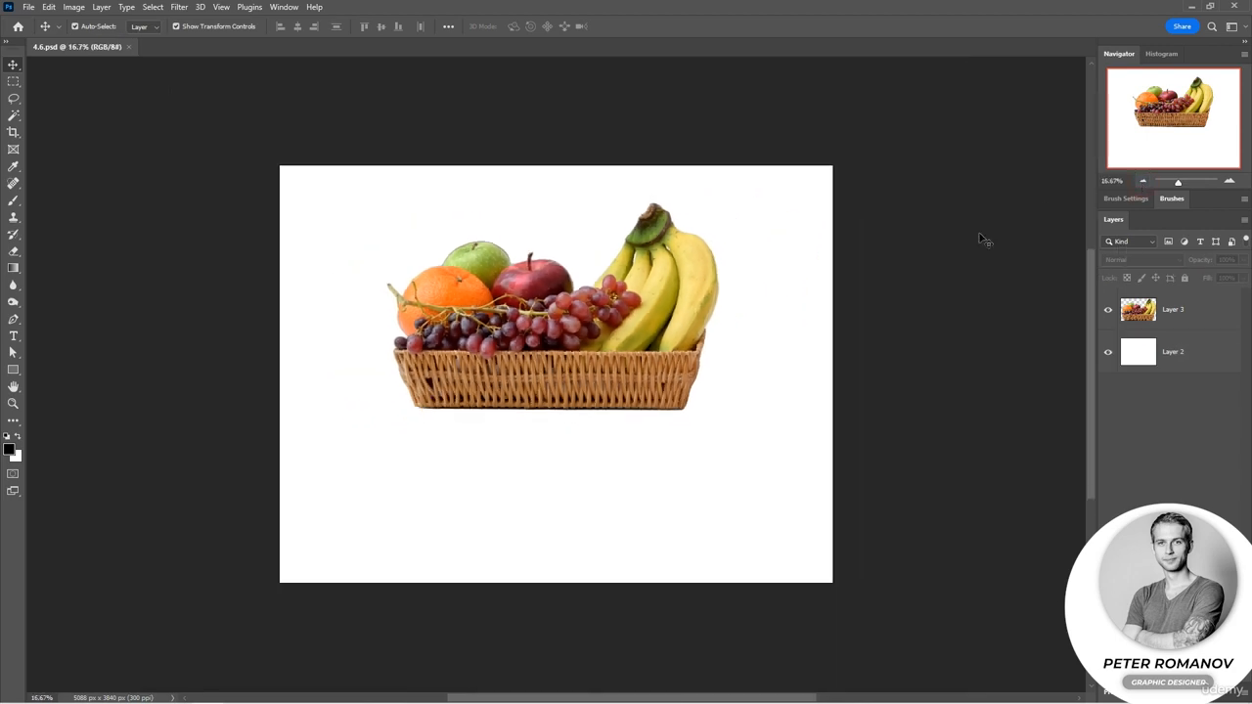
pyautogui.click(643, 375)
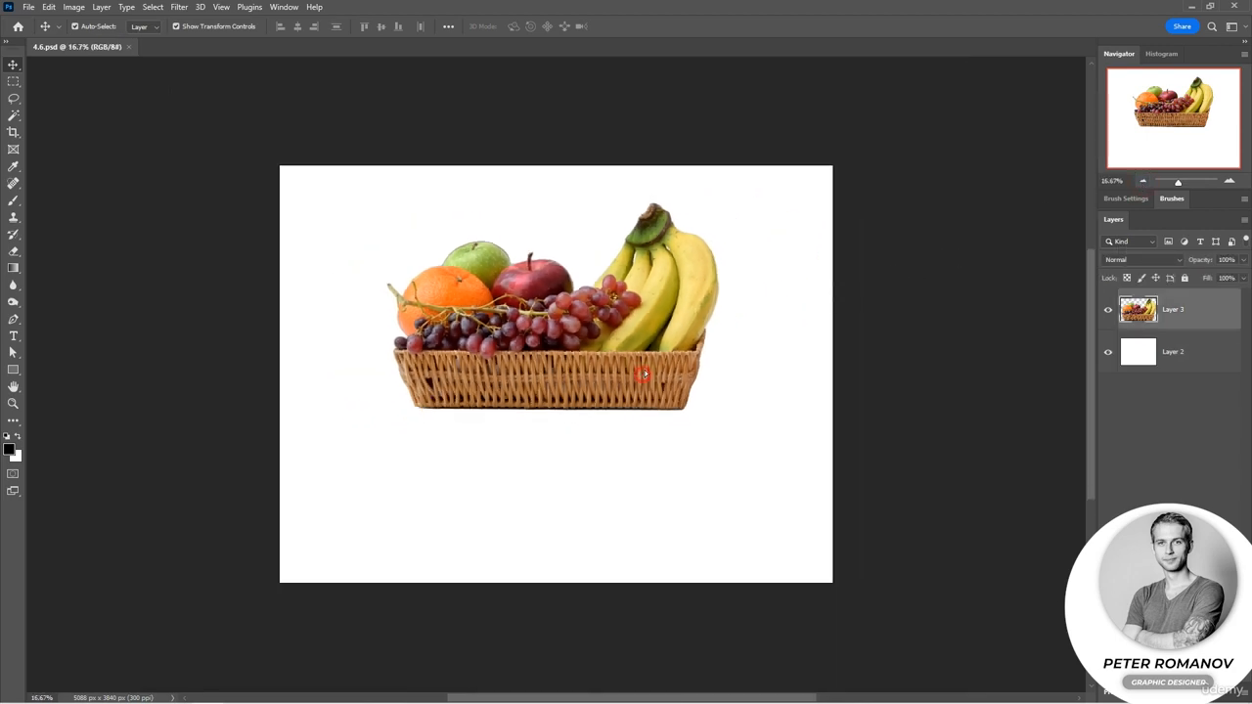
pyautogui.moveTo(643, 374); pyautogui.dragTo(658, 363)
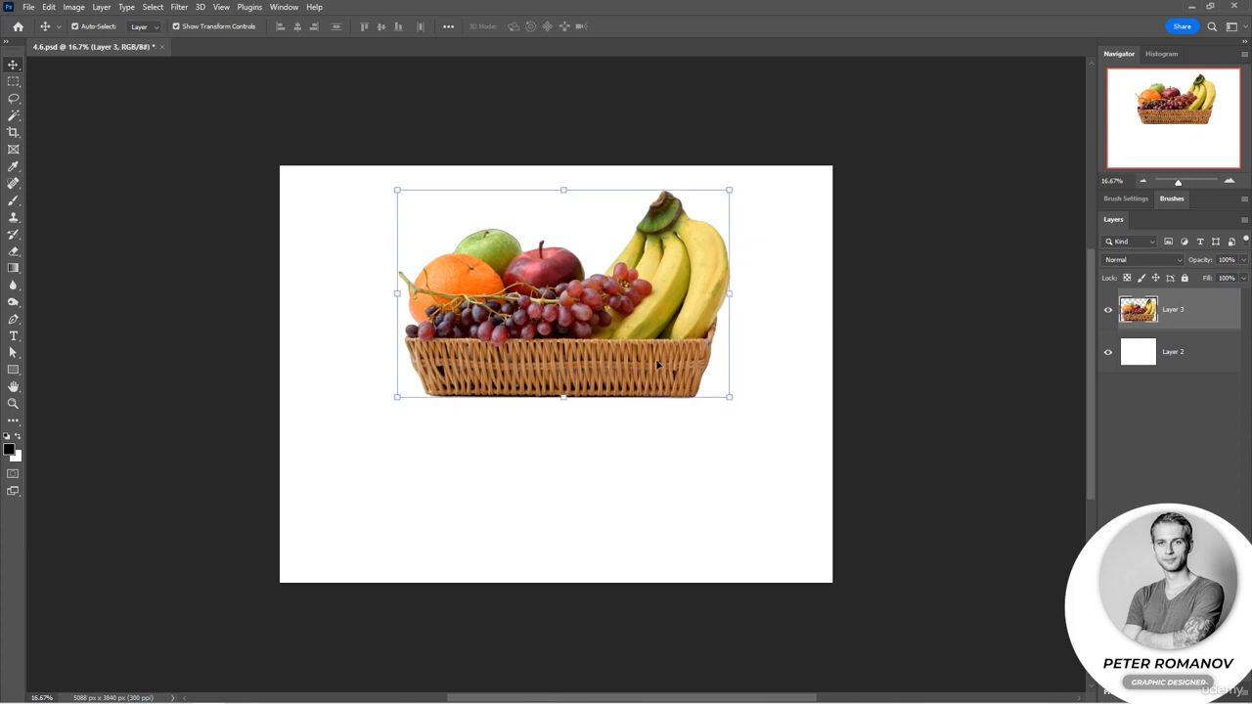
pyautogui.moveTo(658, 363); pyautogui.dragTo(656, 401)
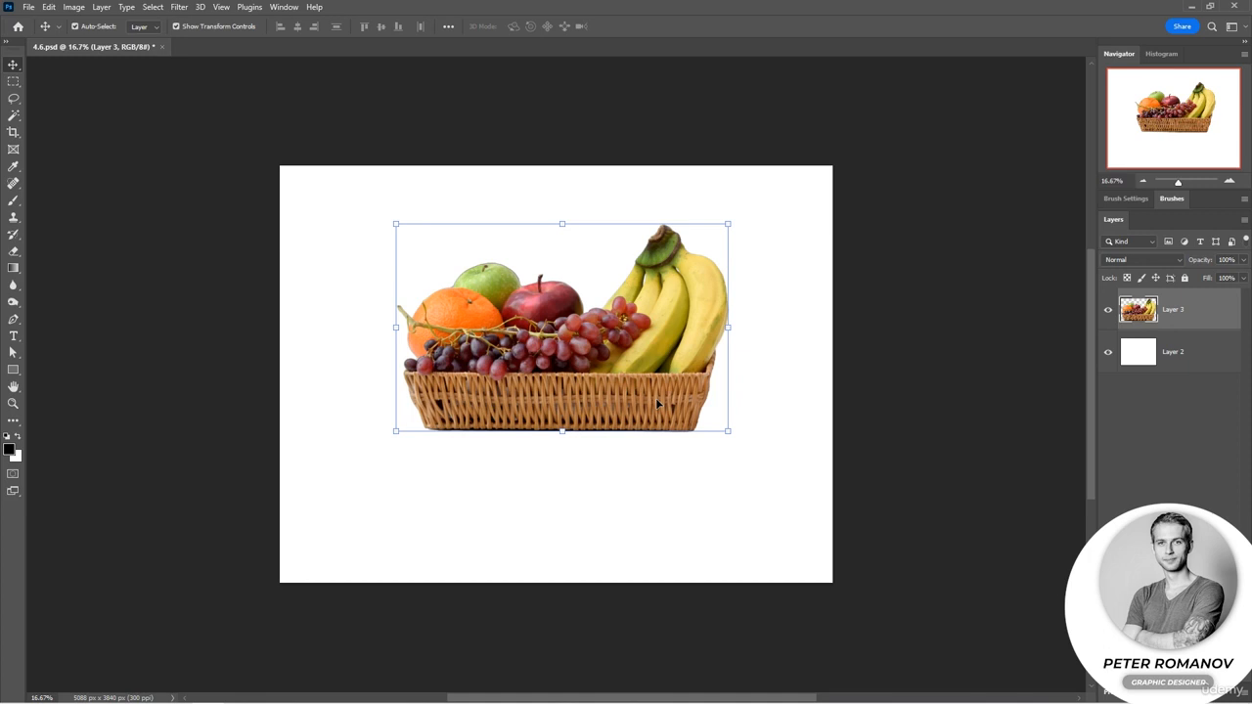
# Duplicate the basket layer, move the copy slightly up and shift the original Layer 3 basket down below it.
pyautogui.hotkey('ctrl', 'j')
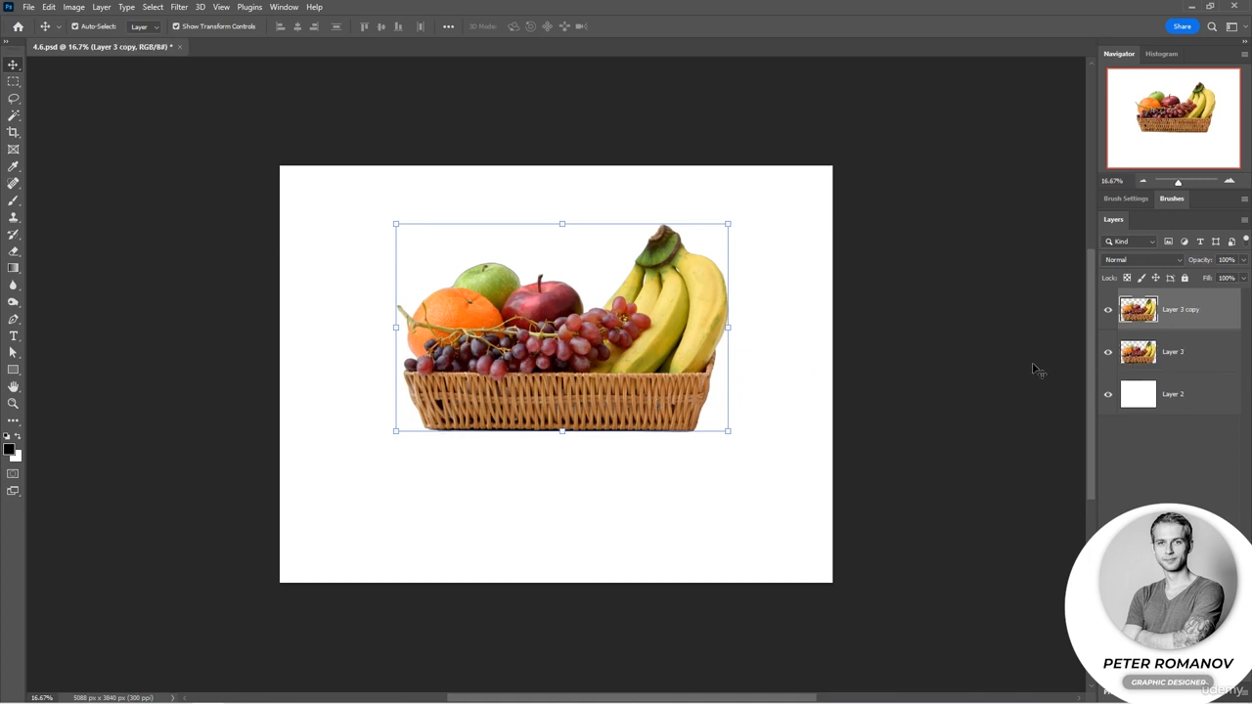
pyautogui.moveTo(683, 431); pyautogui.dragTo(659, 382)
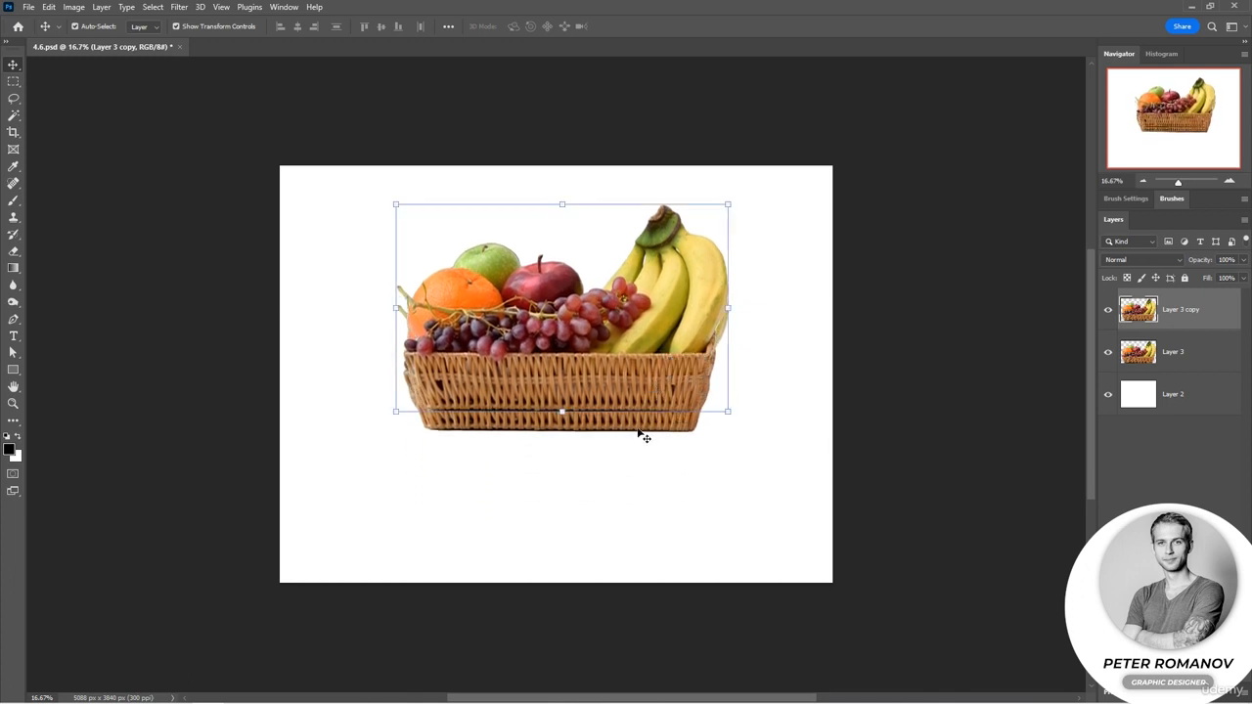
pyautogui.moveTo(639, 428); pyautogui.dragTo(631, 501)
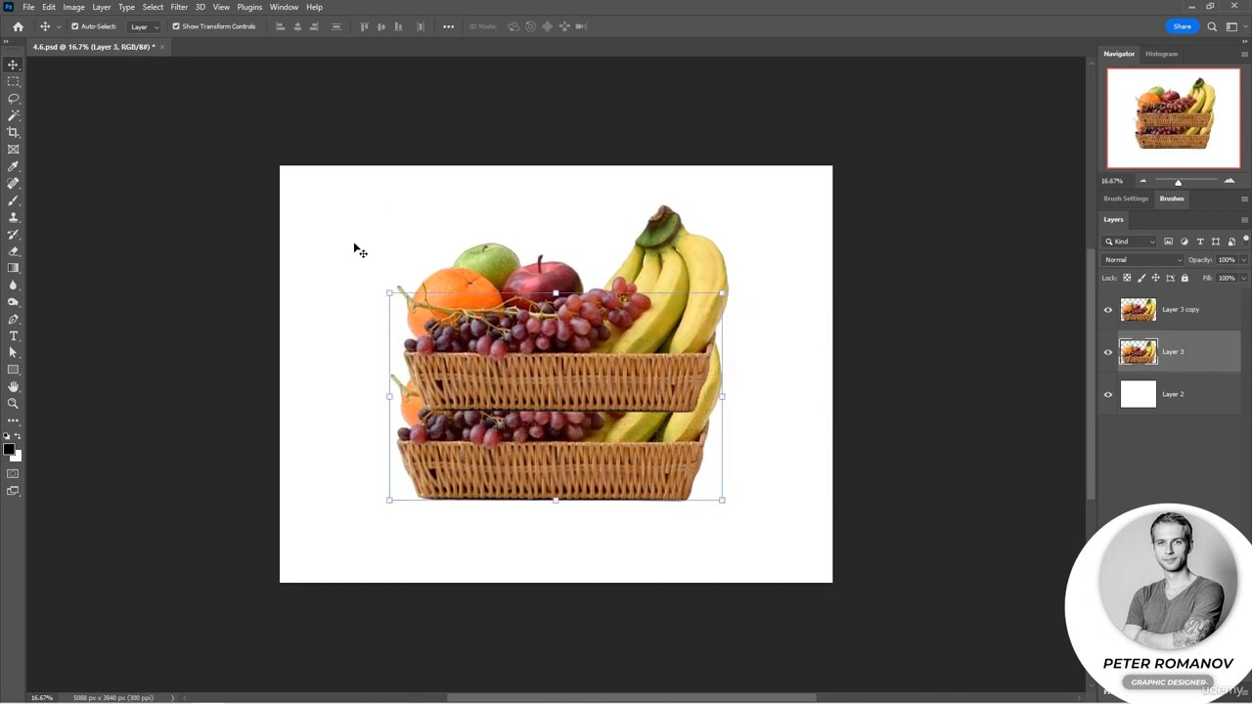
# Try a vertical flip of the whole canvas and undo it.
pyautogui.click(73, 6)
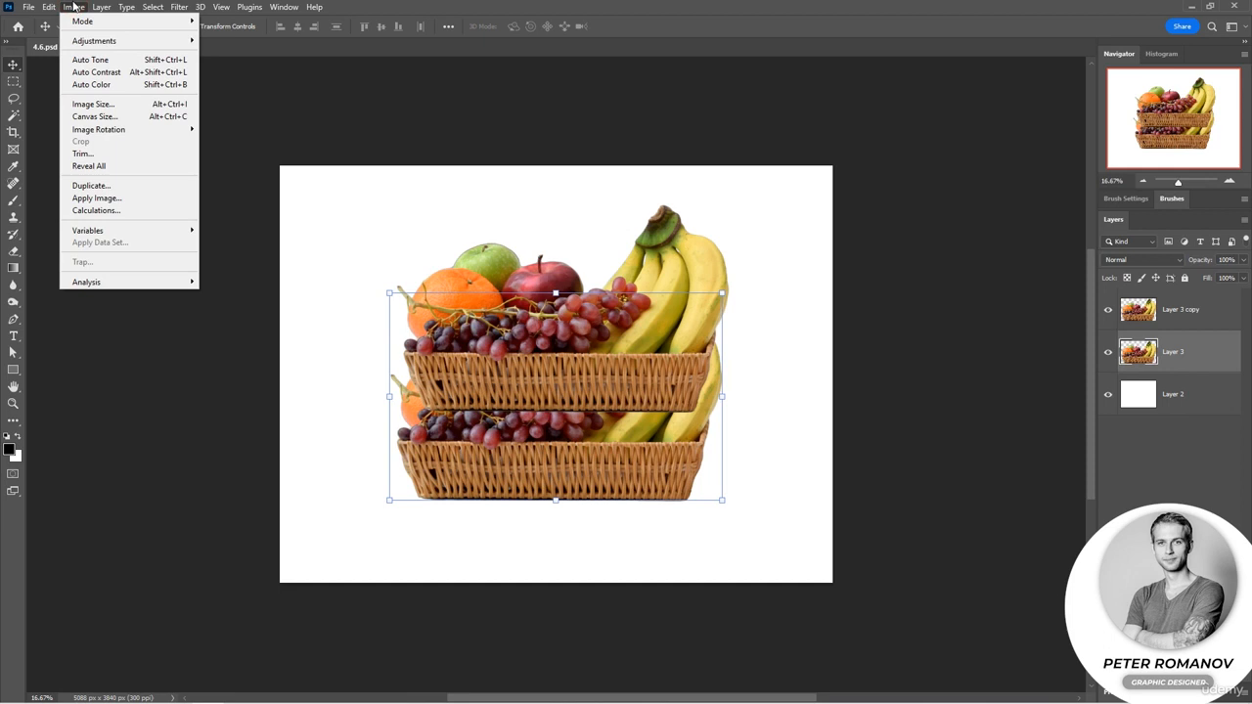
pyautogui.moveTo(103, 131)
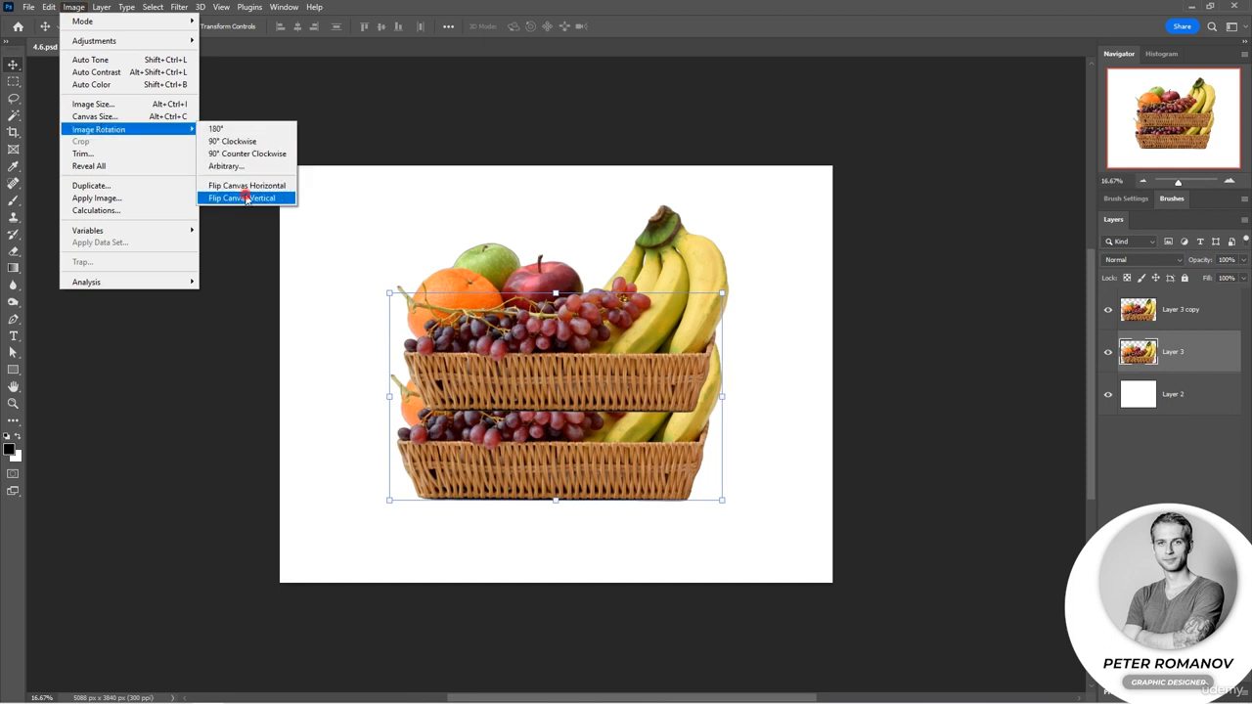
pyautogui.click(244, 199)
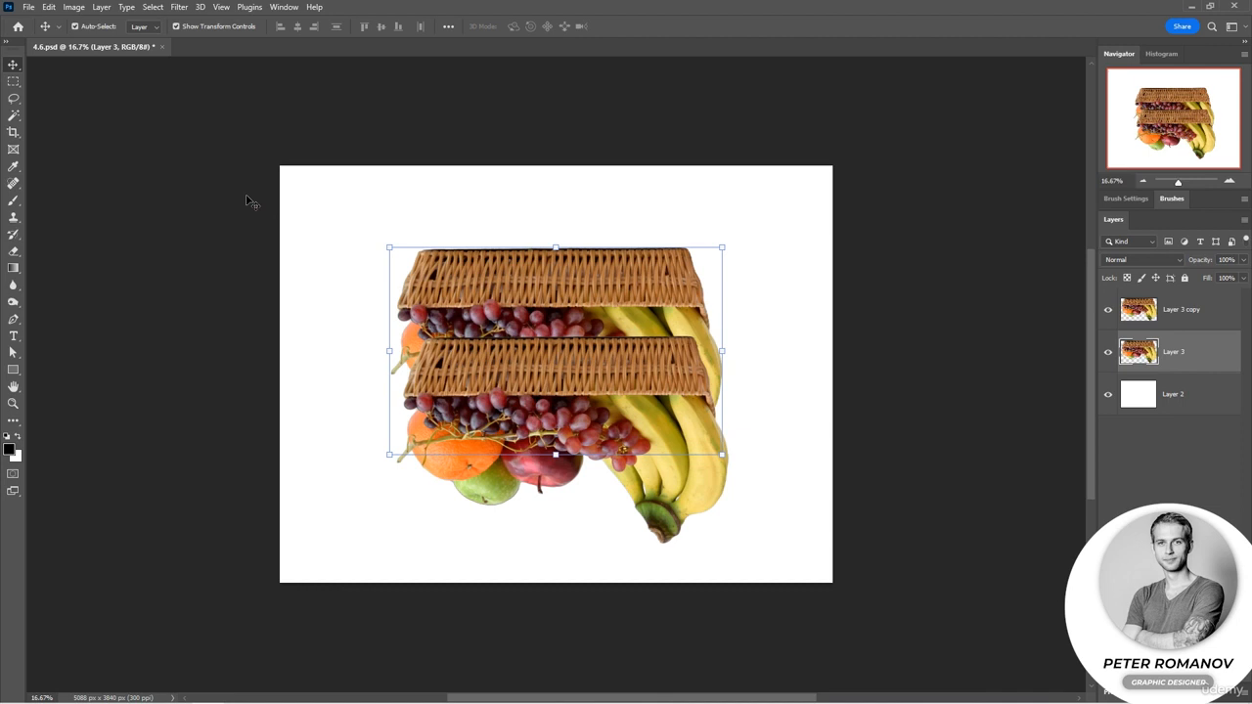
pyautogui.hotkey('ctrl', 'z')
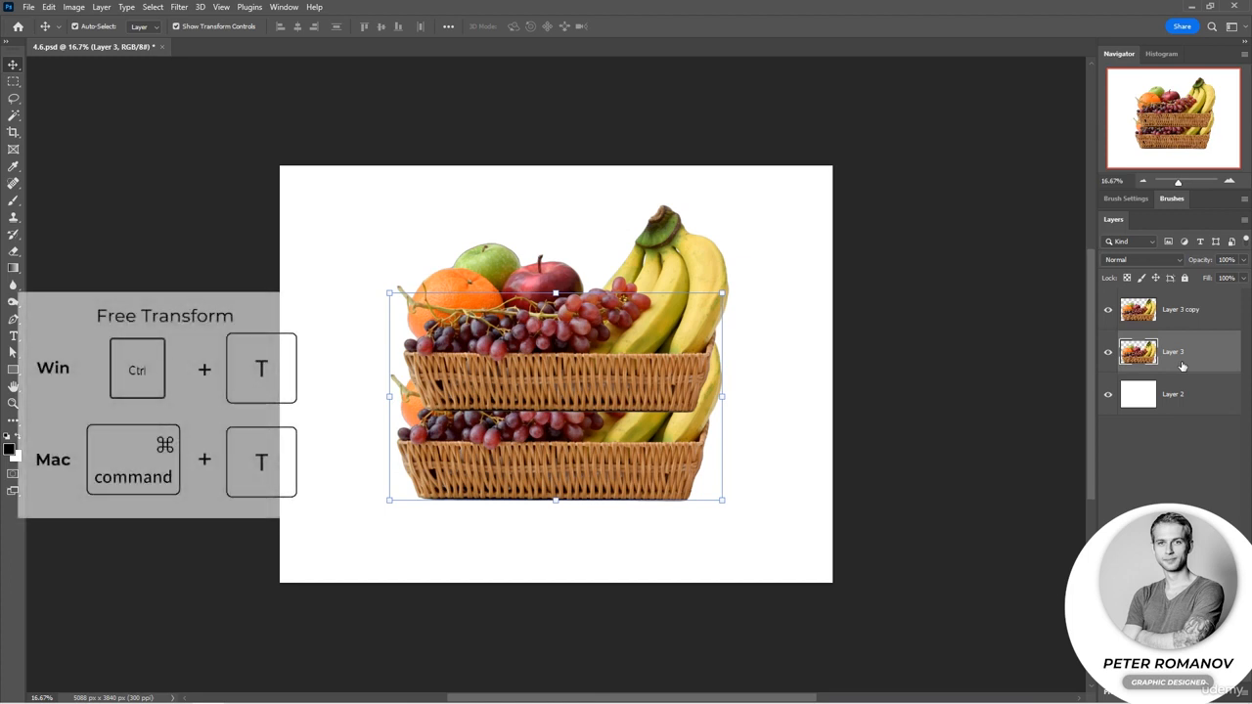
pyautogui.hotkey('ctrl', 't')
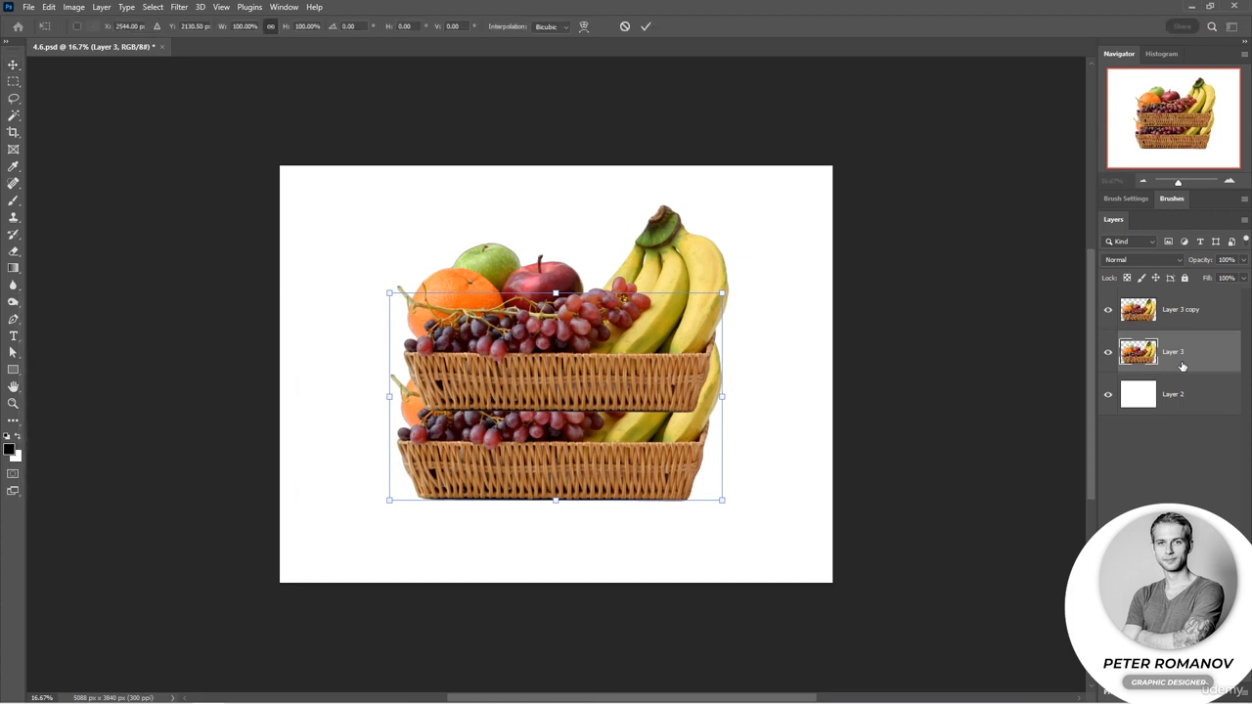
pyautogui.click(48, 7)
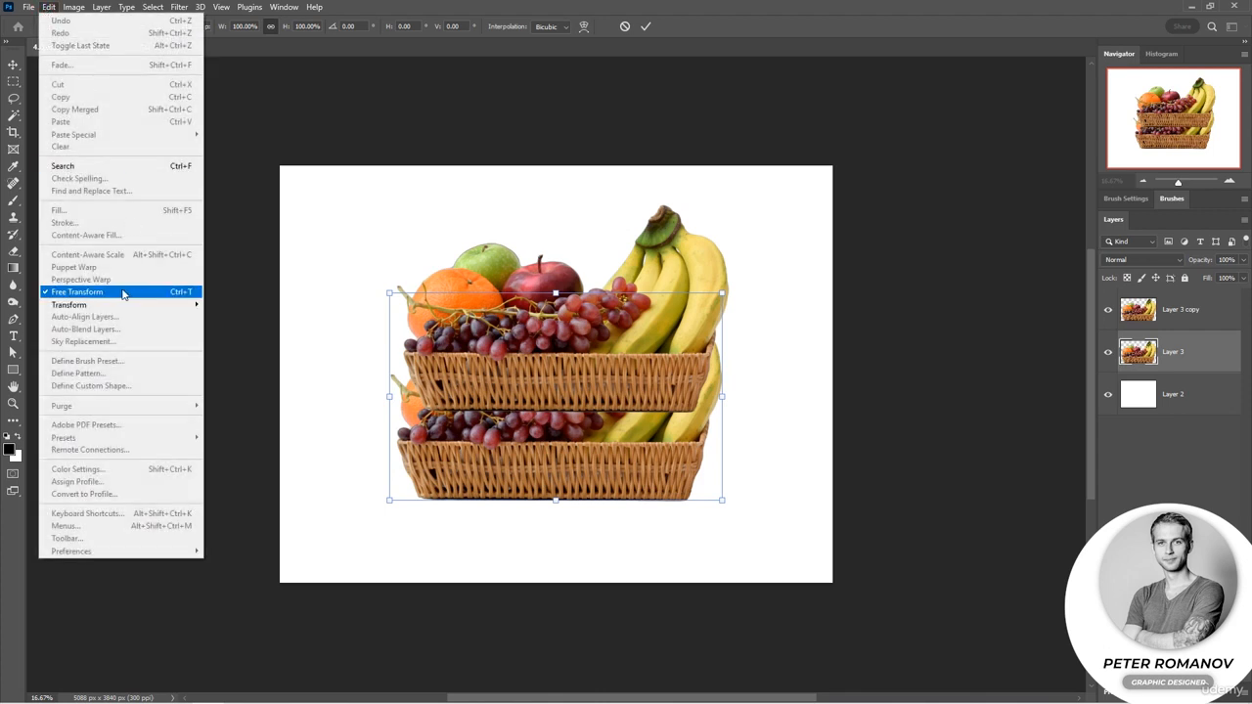
pyautogui.click(378, 142)
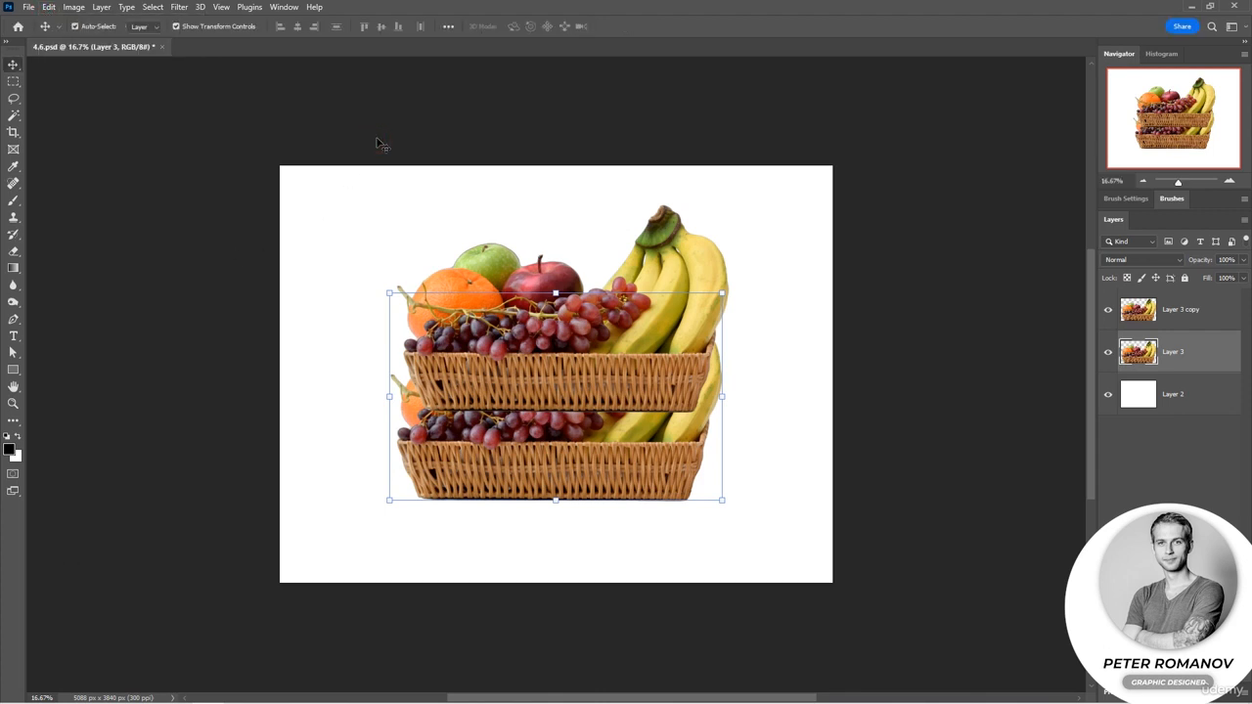
# Try flipping the Layer 3 basket vertically with Free Transform and moving it down beneath the upright copy.
pyautogui.hotkey('ctrl', 't')
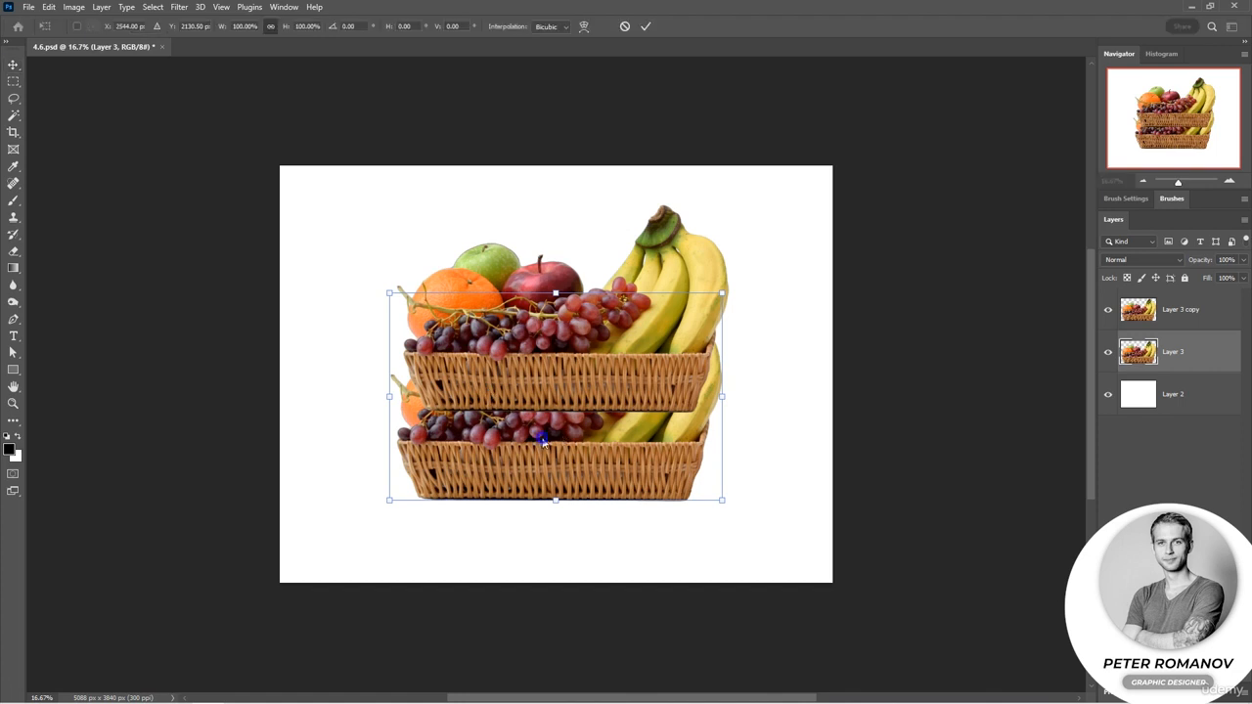
pyautogui.rightClick(544, 442)
pyautogui.click(567, 432)
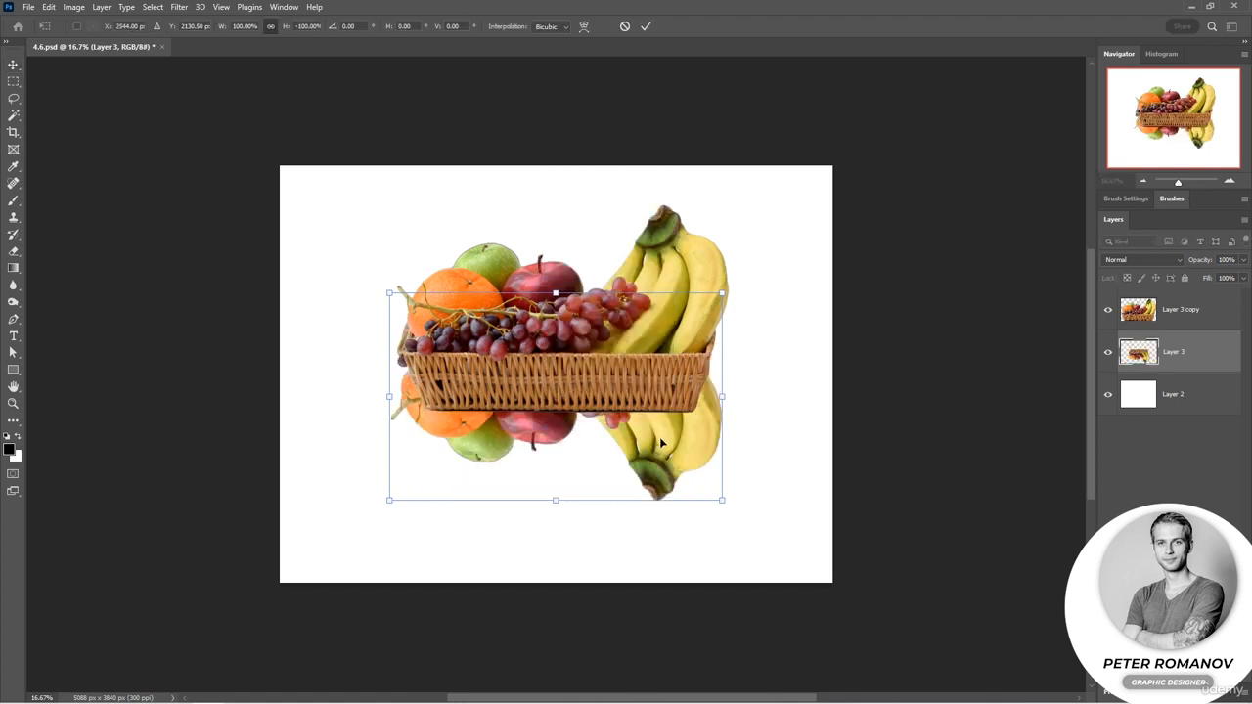
pyautogui.moveTo(660, 436); pyautogui.dragTo(657, 531)
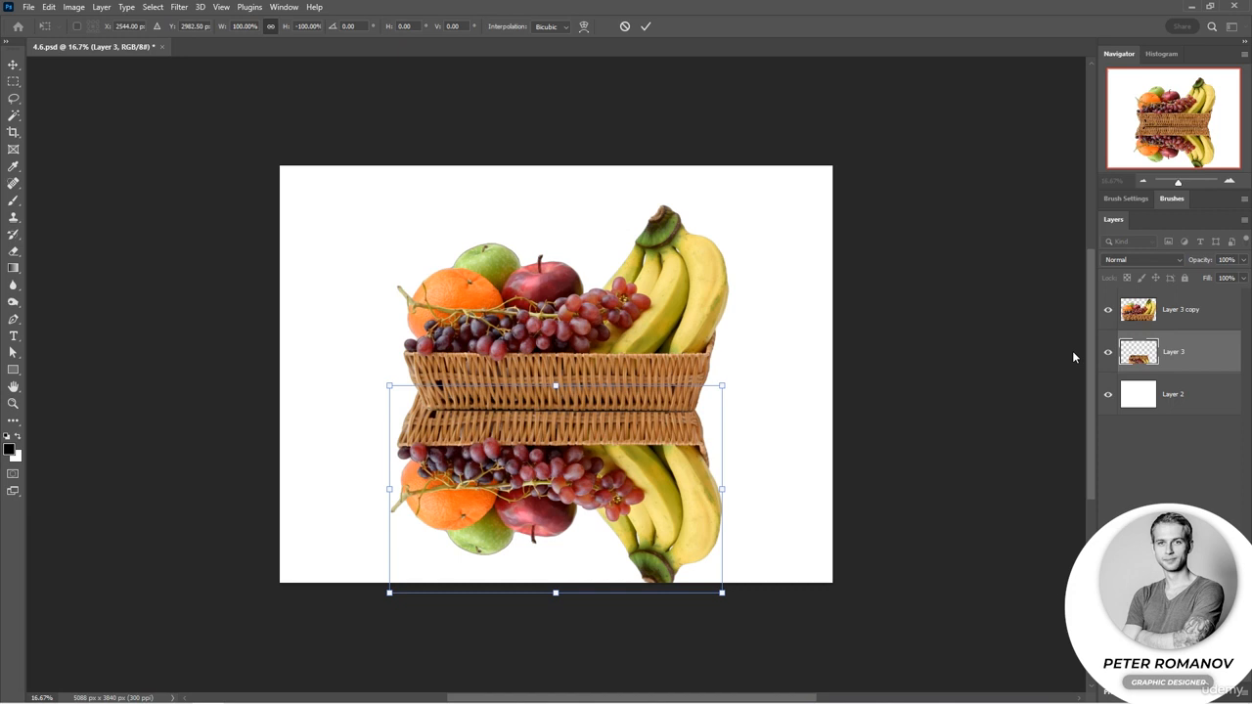
pyautogui.moveTo(585, 443); pyautogui.dragTo(587, 455)
pyautogui.press('Return')
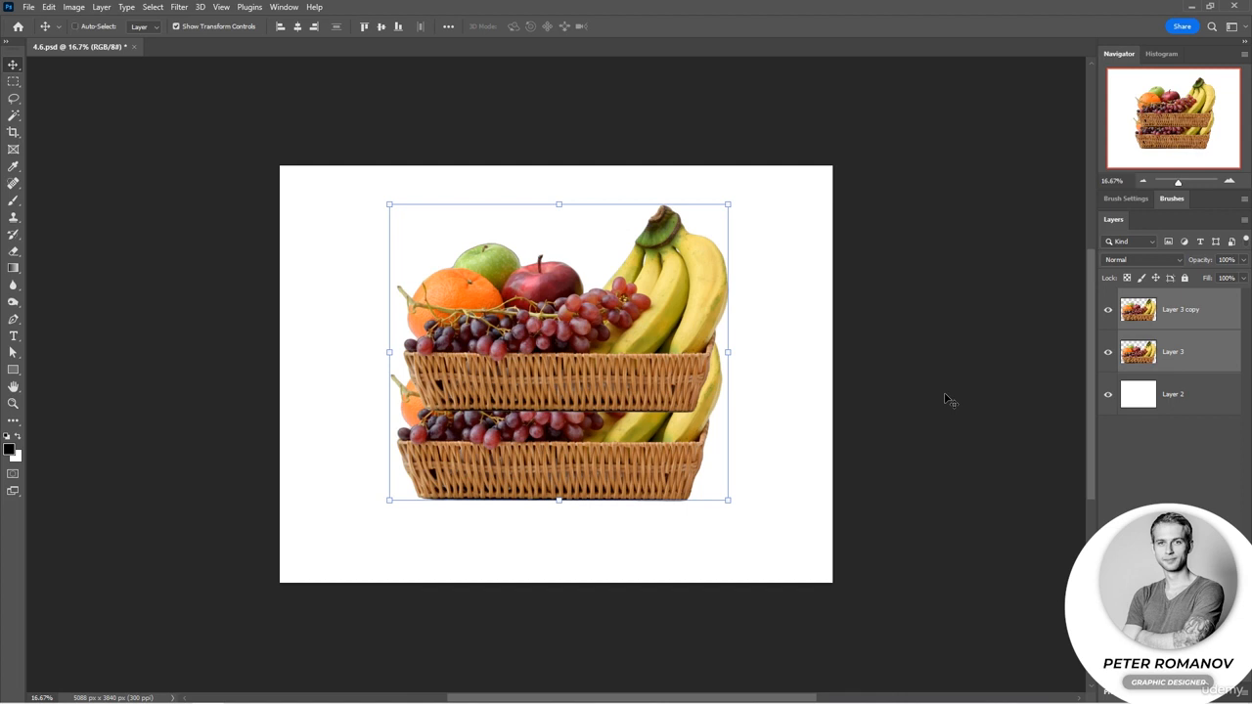
# Try a vertical flip of both basket layers together and cancel the transform.
pyautogui.hotkey('ctrl', 't')
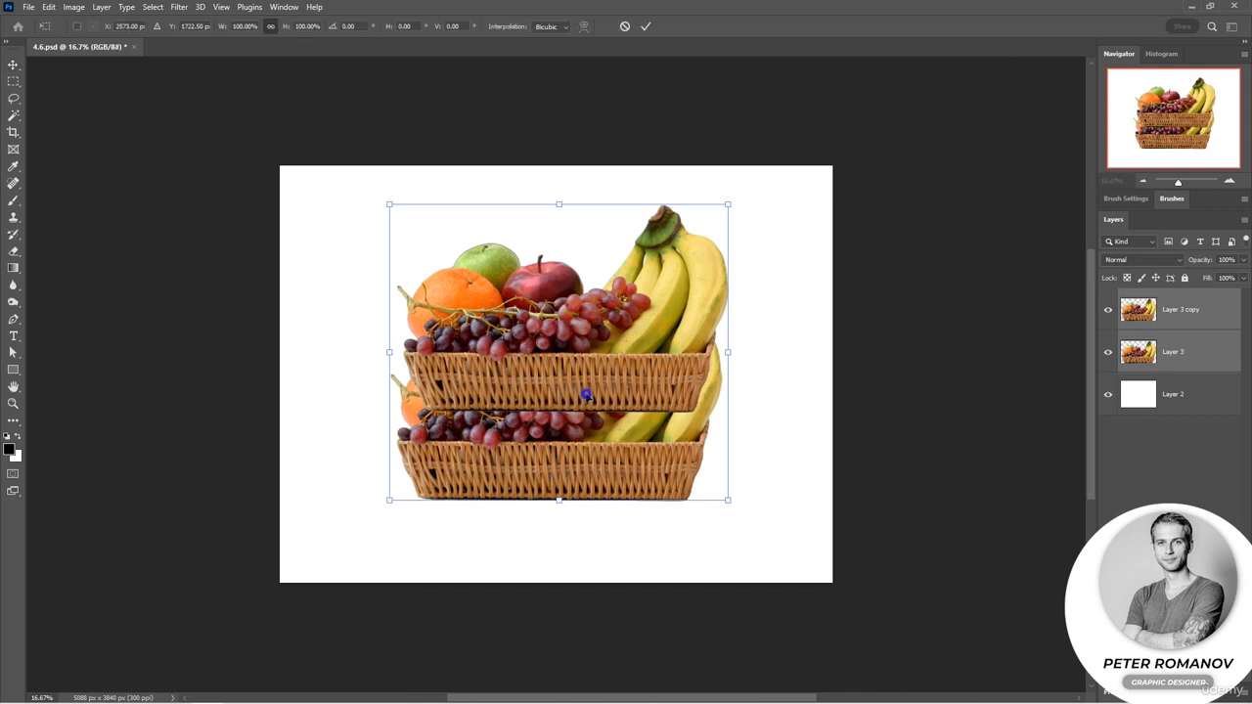
pyautogui.rightClick(574, 382)
pyautogui.click(678, 664)
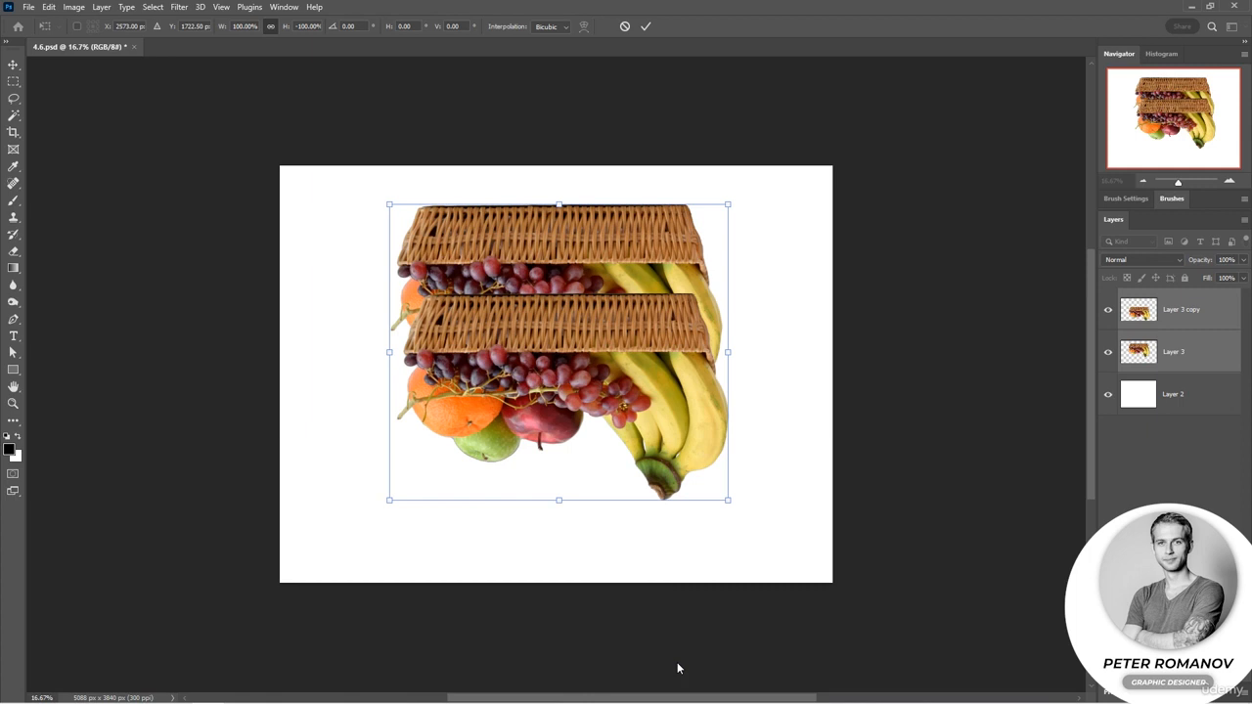
pyautogui.press('Escape')
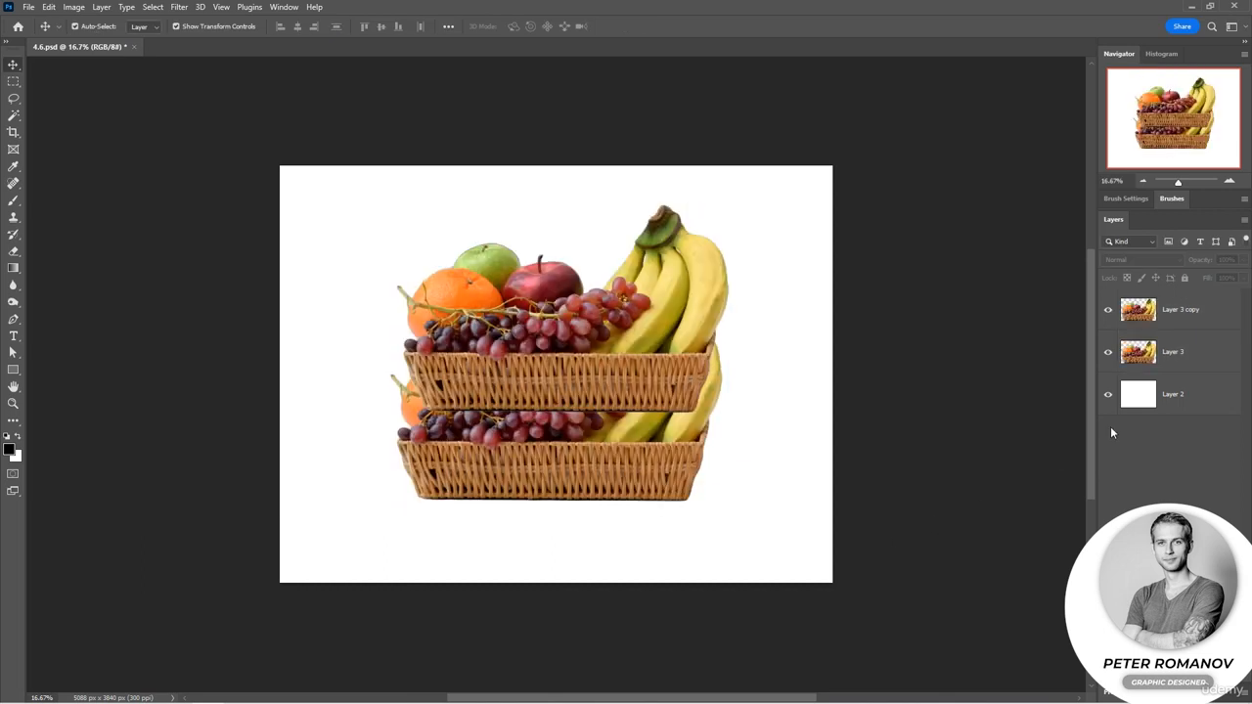
# Flip only the Layer 3 basket vertically and move it down so its base meets the upright basket's base.
pyautogui.click(1202, 351)
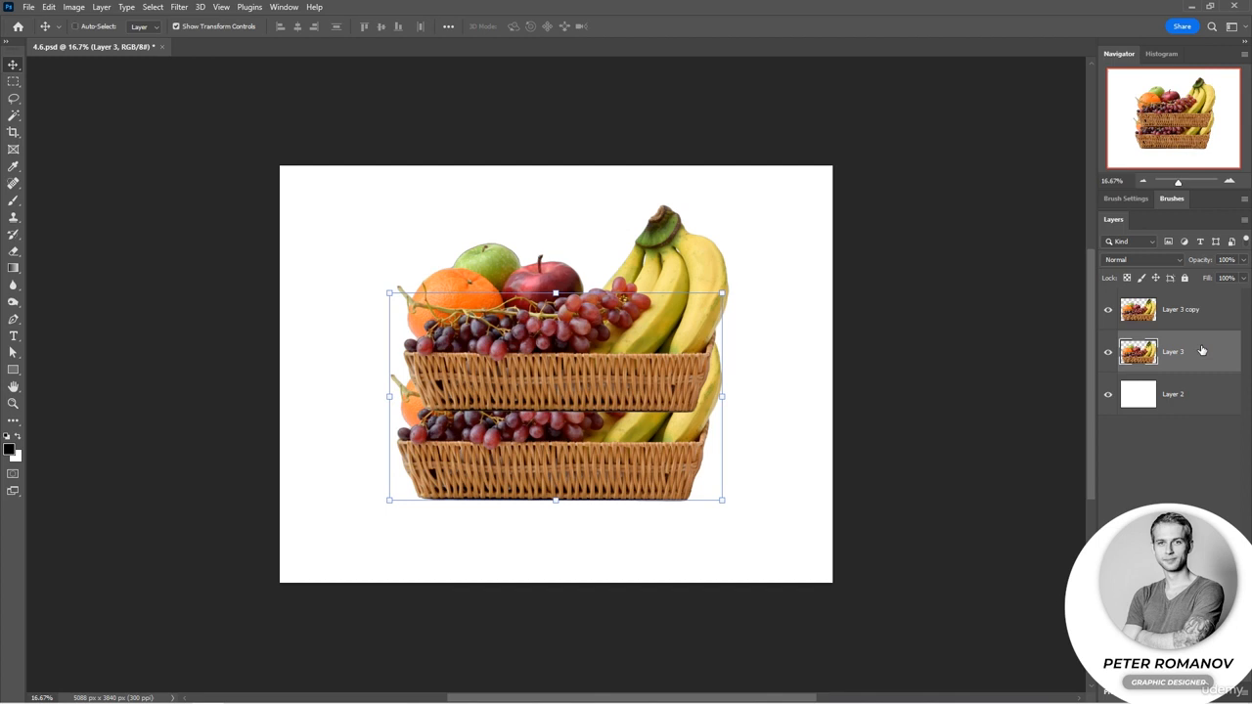
pyautogui.hotkey('ctrl', 't')
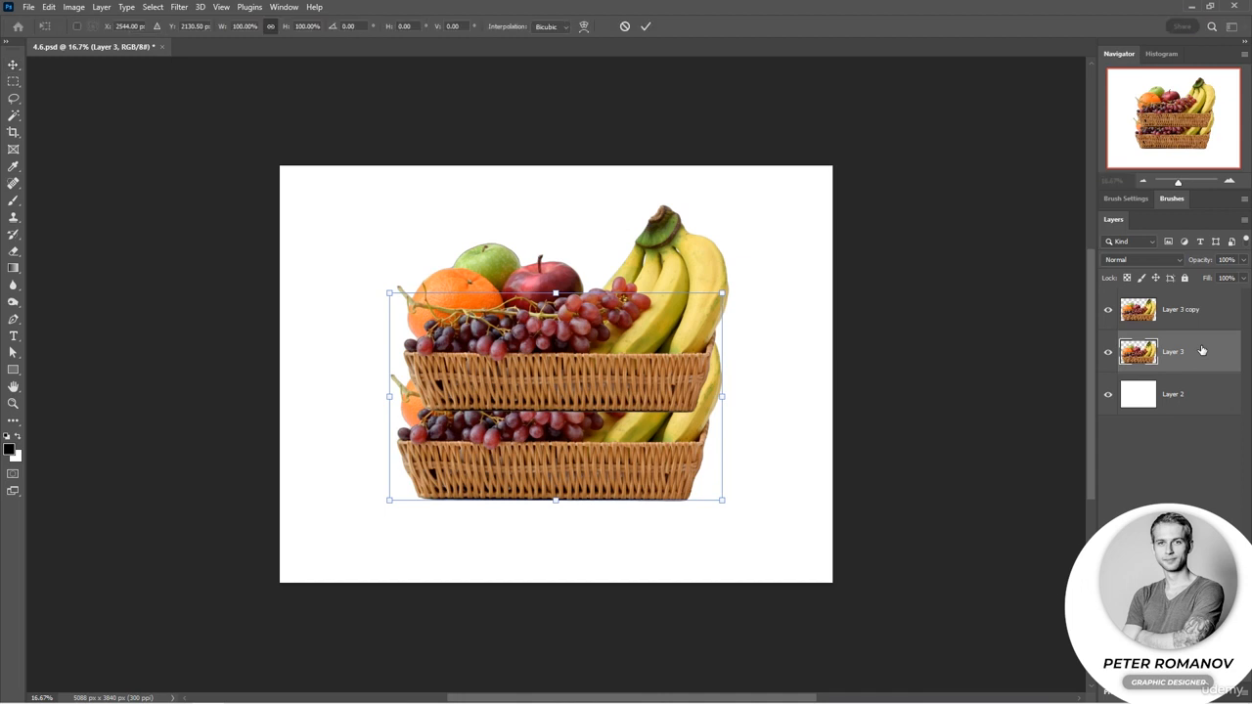
pyautogui.rightClick(617, 467)
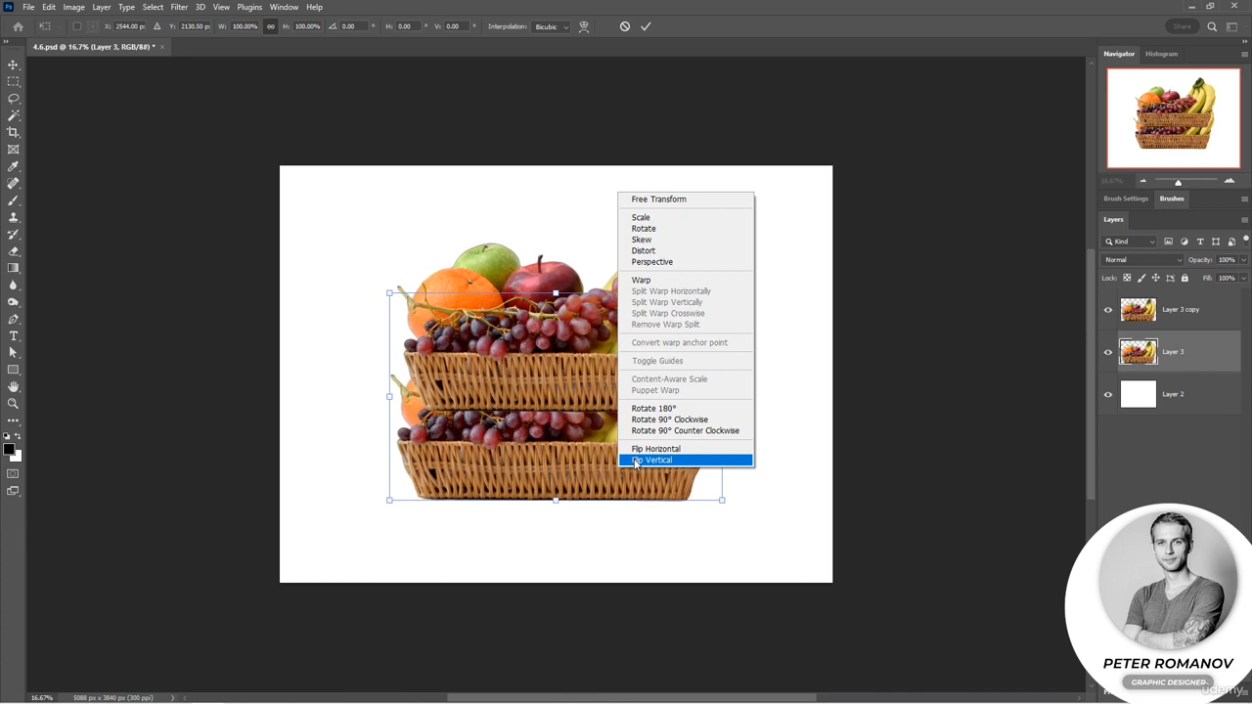
pyautogui.click(636, 464)
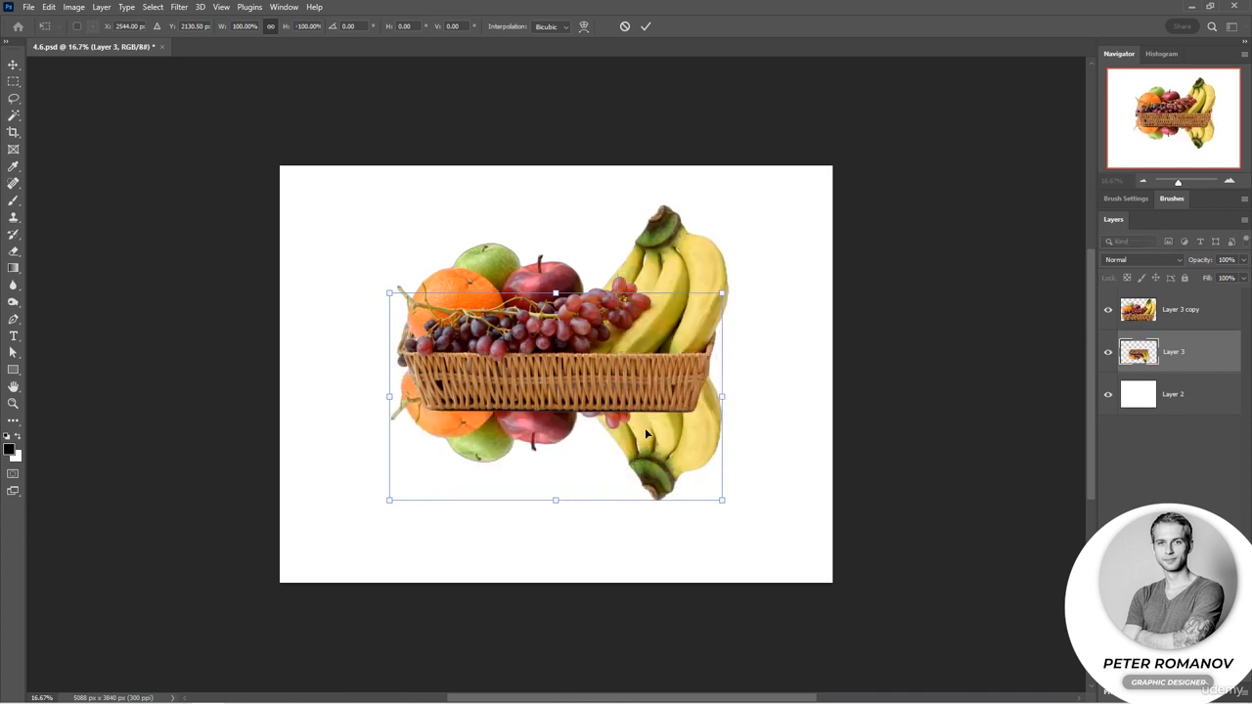
pyautogui.moveTo(645, 428); pyautogui.dragTo(651, 547)
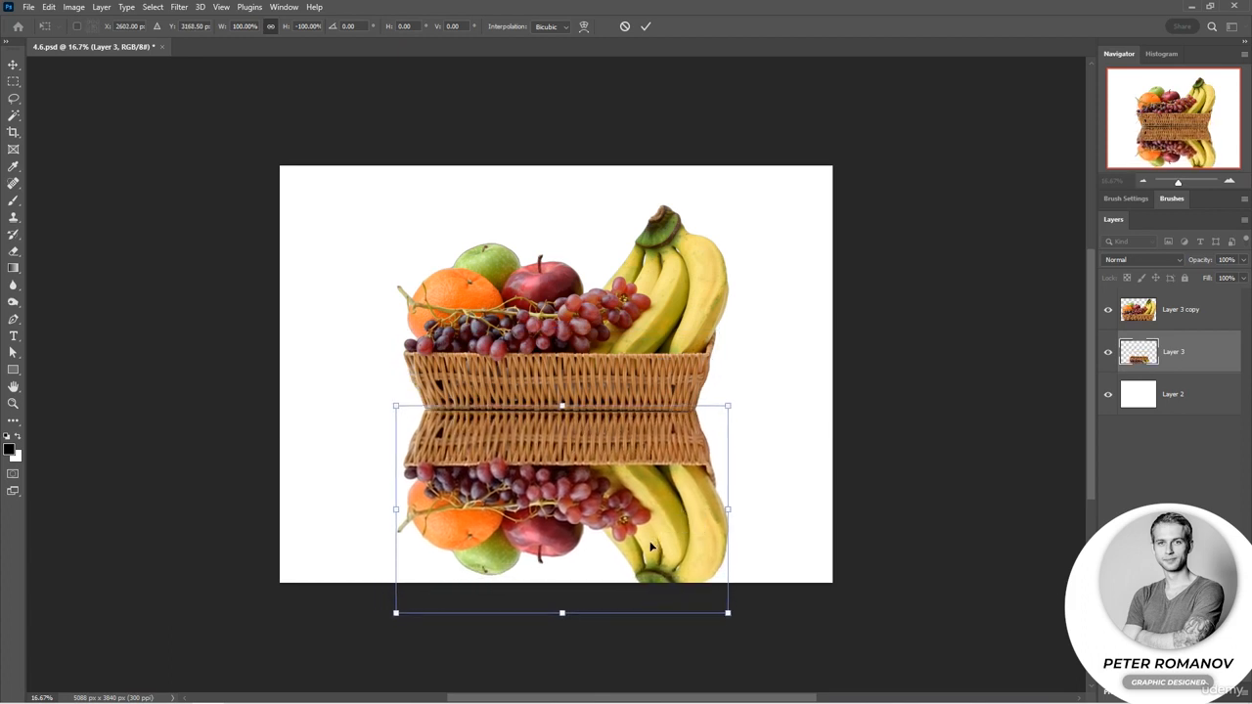
pyautogui.press('Return')
# Add a layer mask to Layer 3 and fade the reflection downward with a black-to-white linear gradient, redrawing it shorter to end at the basket's base.
pyautogui.click(1190, 350)
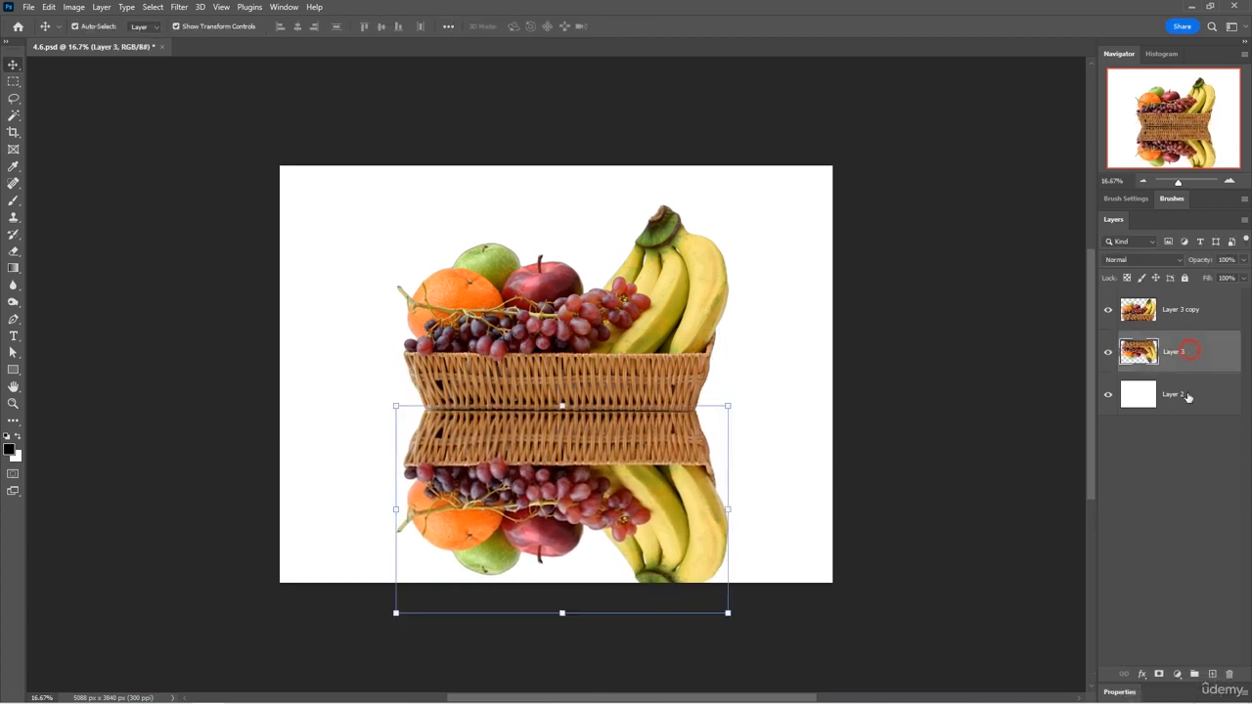
pyautogui.click(1160, 674)
pyautogui.click(12, 267)
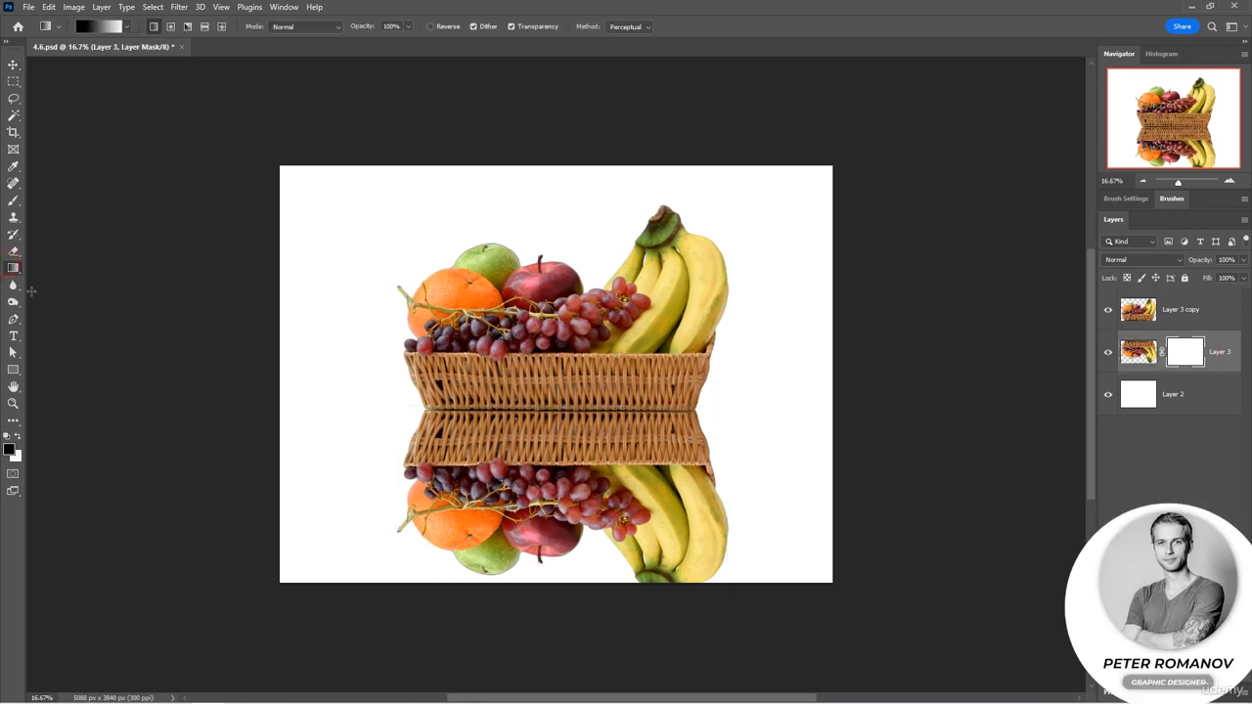
pyautogui.moveTo(543, 622); pyautogui.dragTo(546, 332)
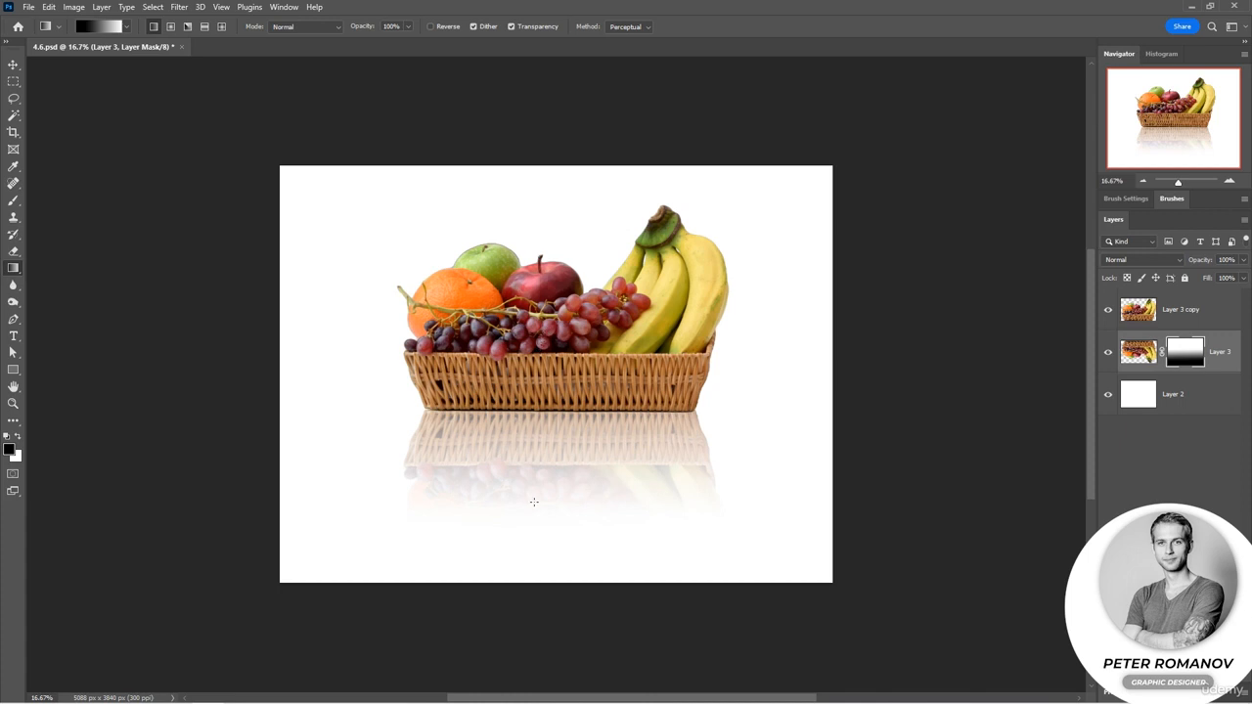
pyautogui.moveTo(533, 581); pyautogui.dragTo(536, 391)
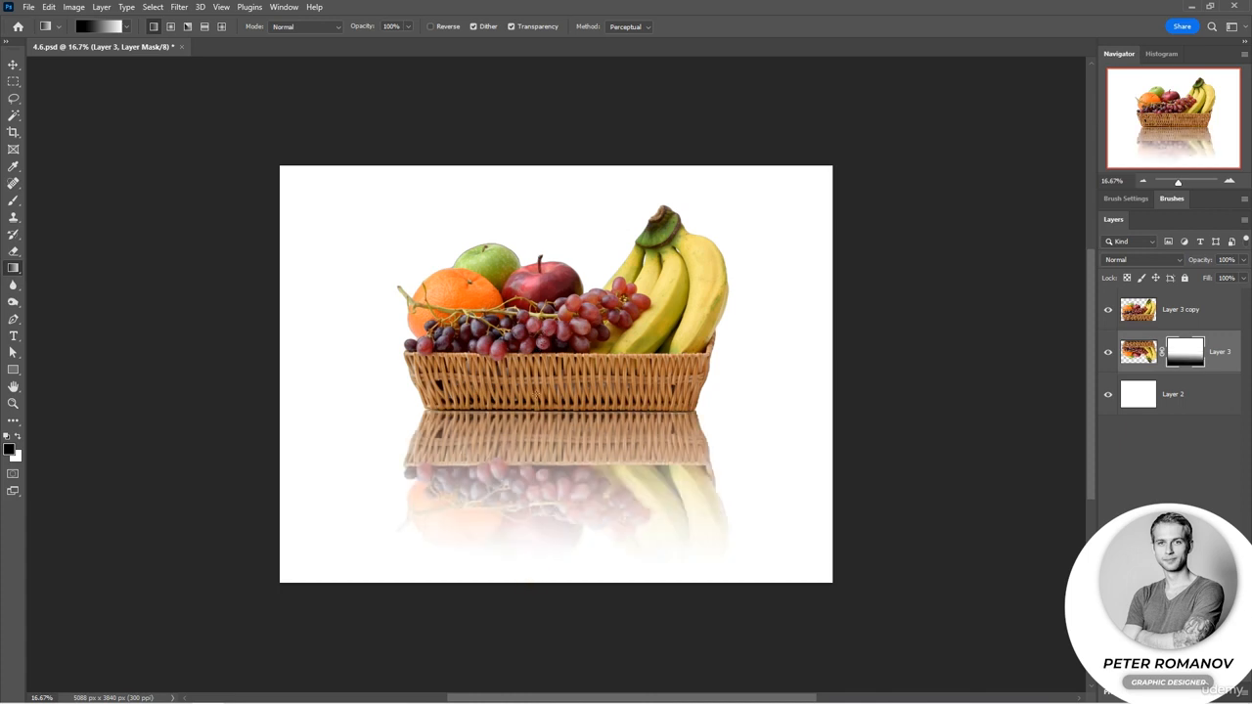
pyautogui.moveTo(552, 502); pyautogui.dragTo(550, 407)
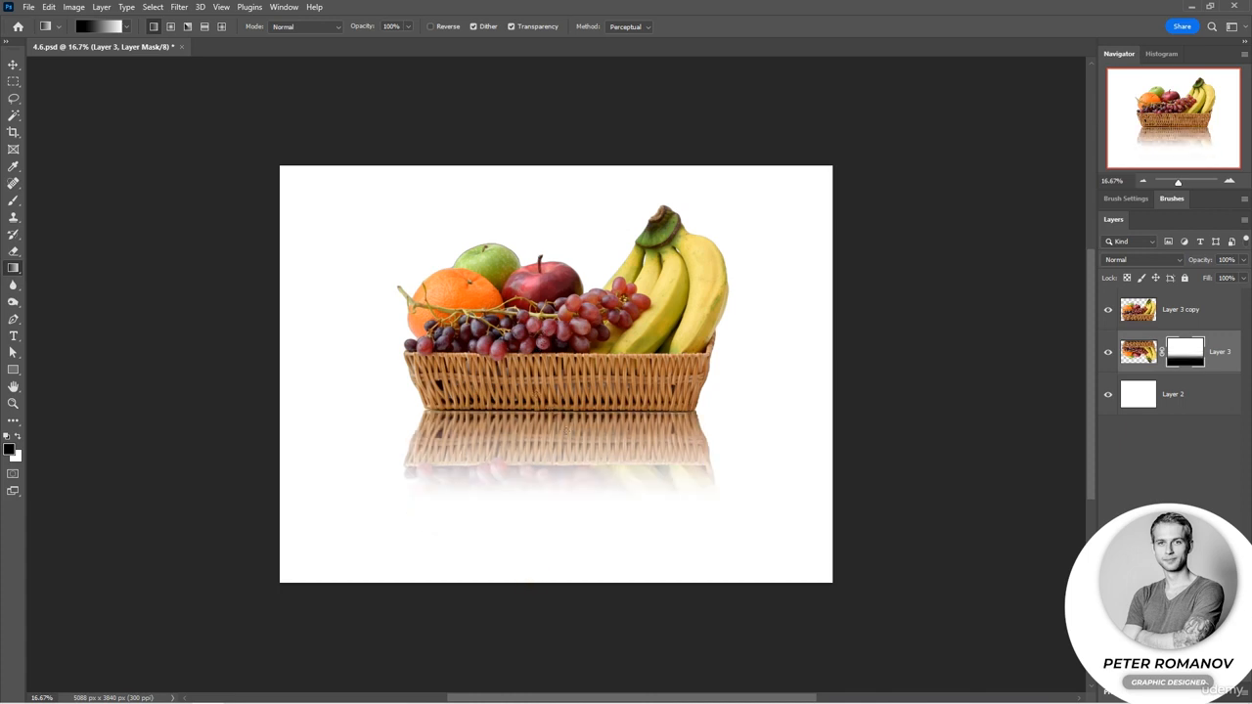